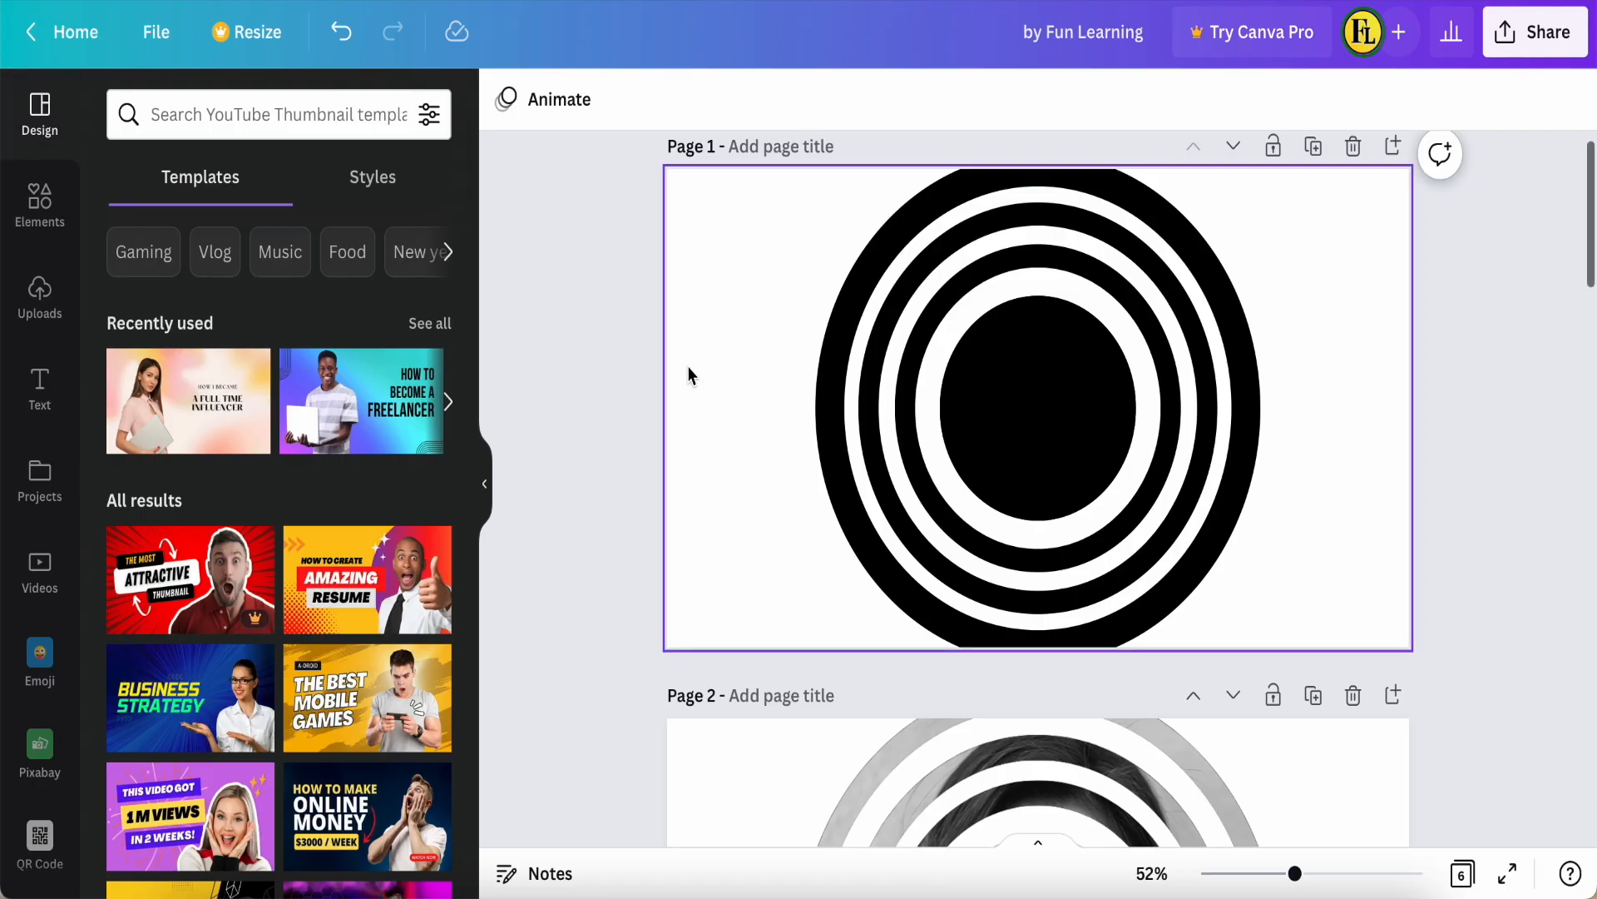
pyautogui.scroll(-5, 582, 483)
pyautogui.scroll(-5, 580, 482)
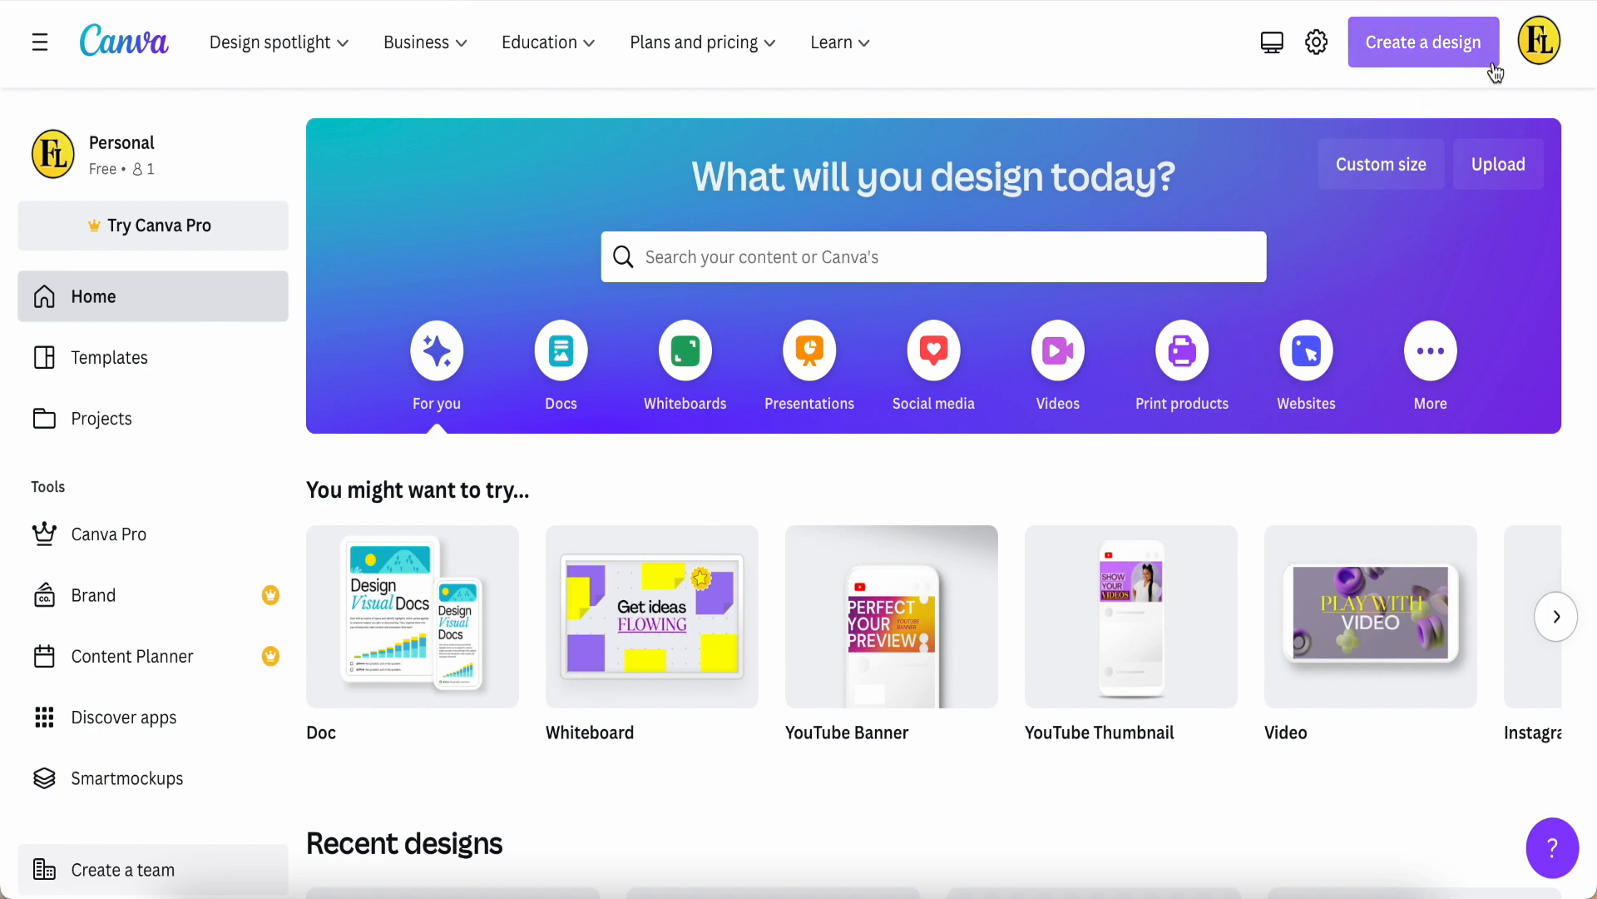
# Step: Create a blank YouTube Thumbnail design of 1280 × 720 px
pyautogui.moveTo(850, 642)
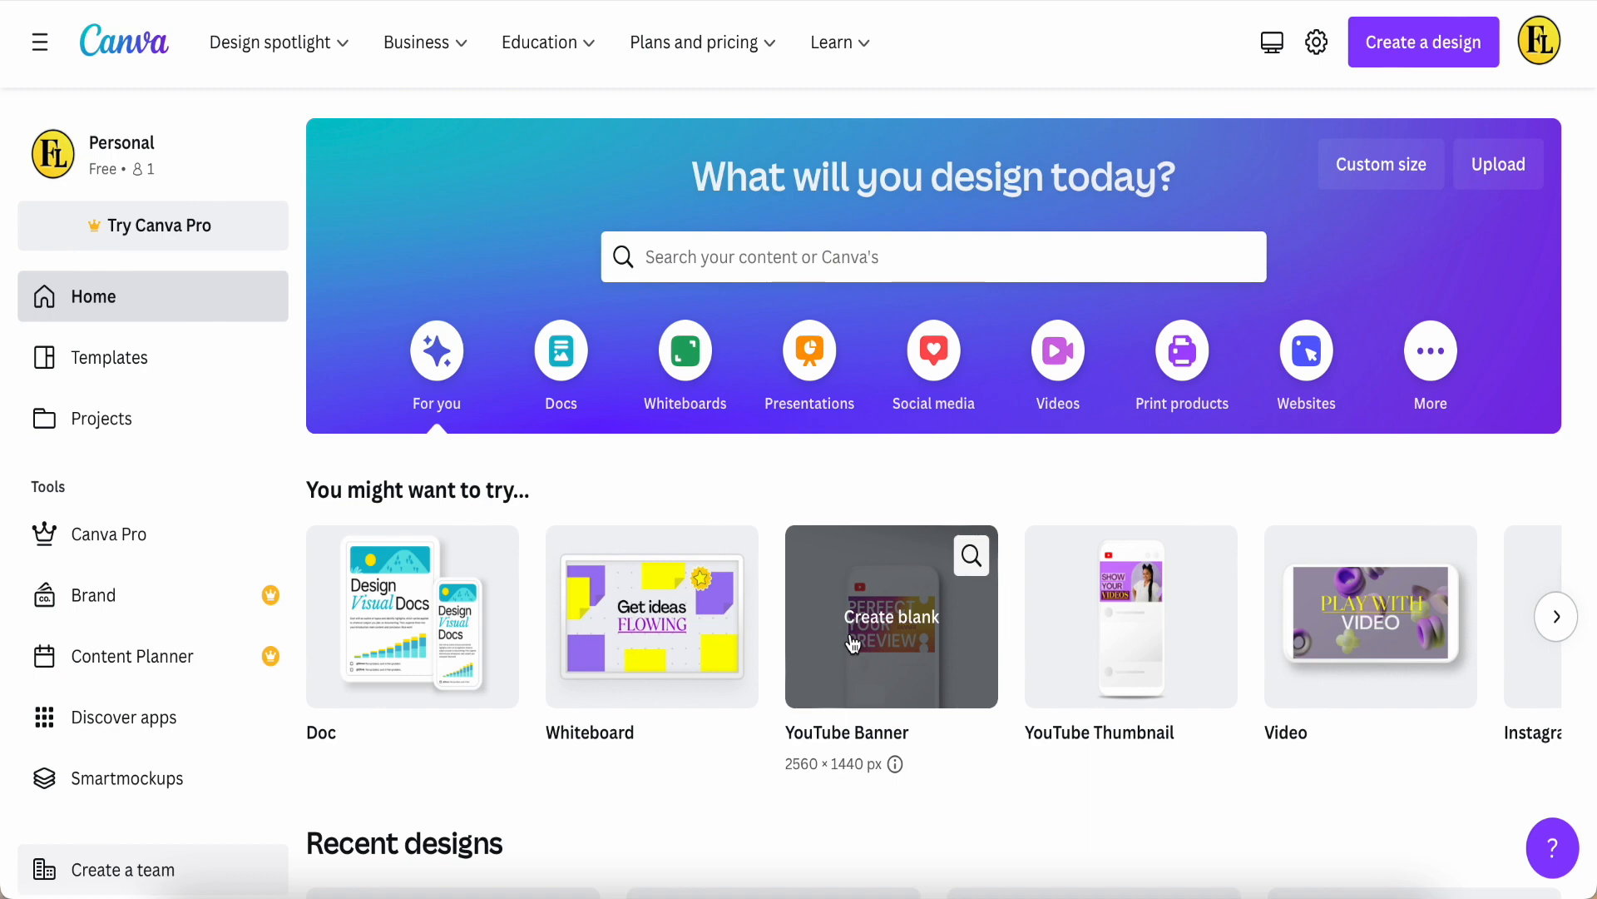
pyautogui.moveTo(1117, 669)
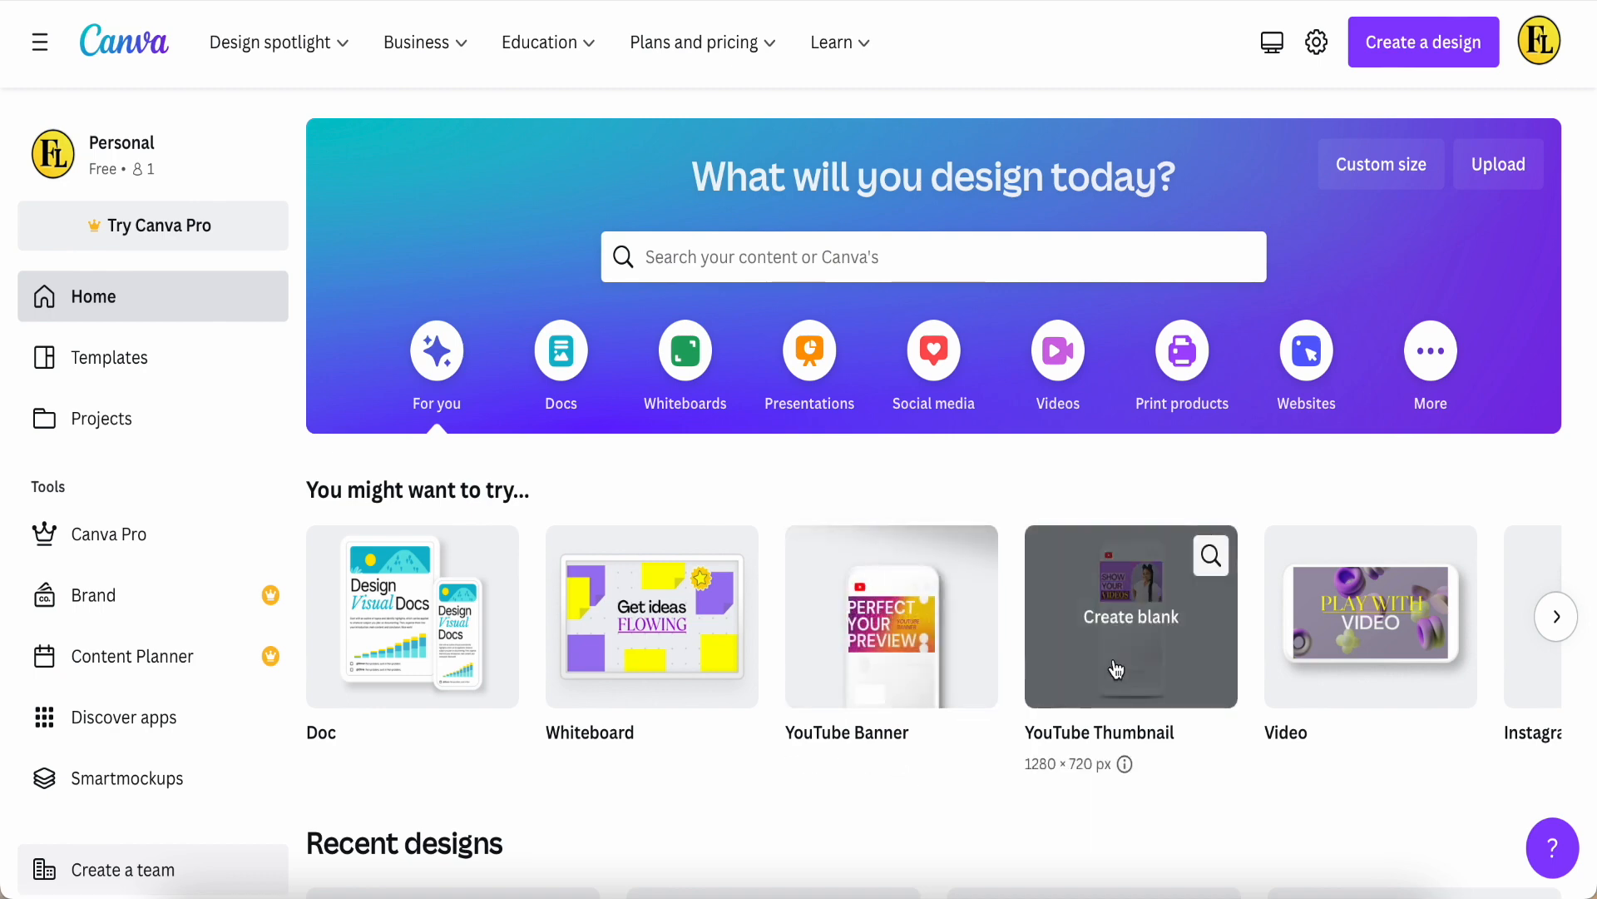
pyautogui.hscroll(1, 1117, 669)
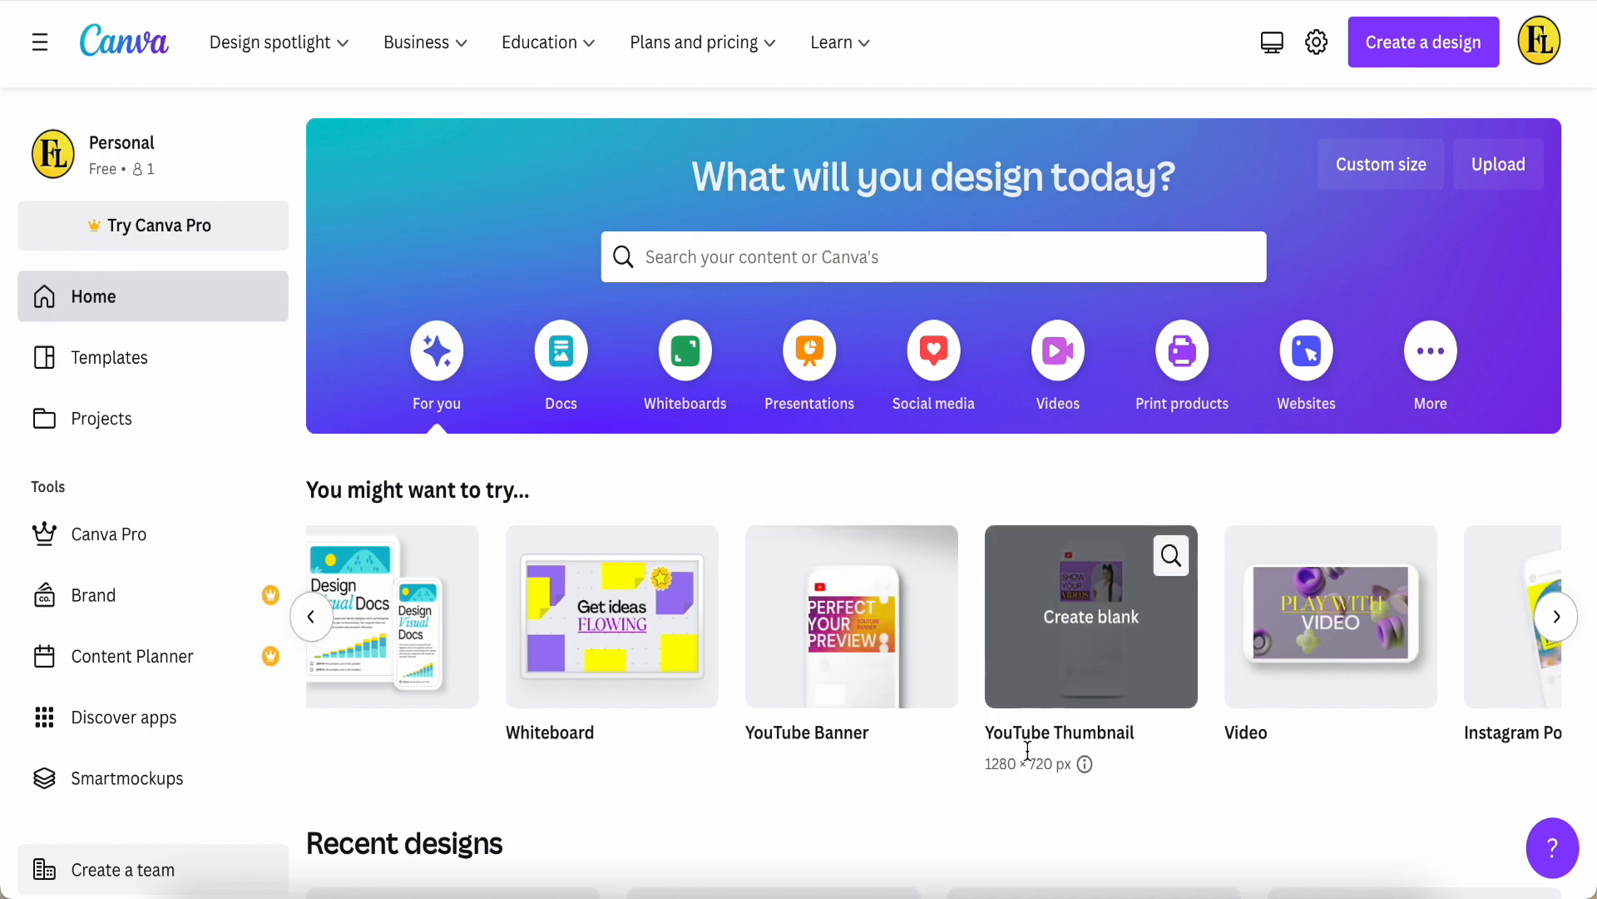
pyautogui.click(1073, 659)
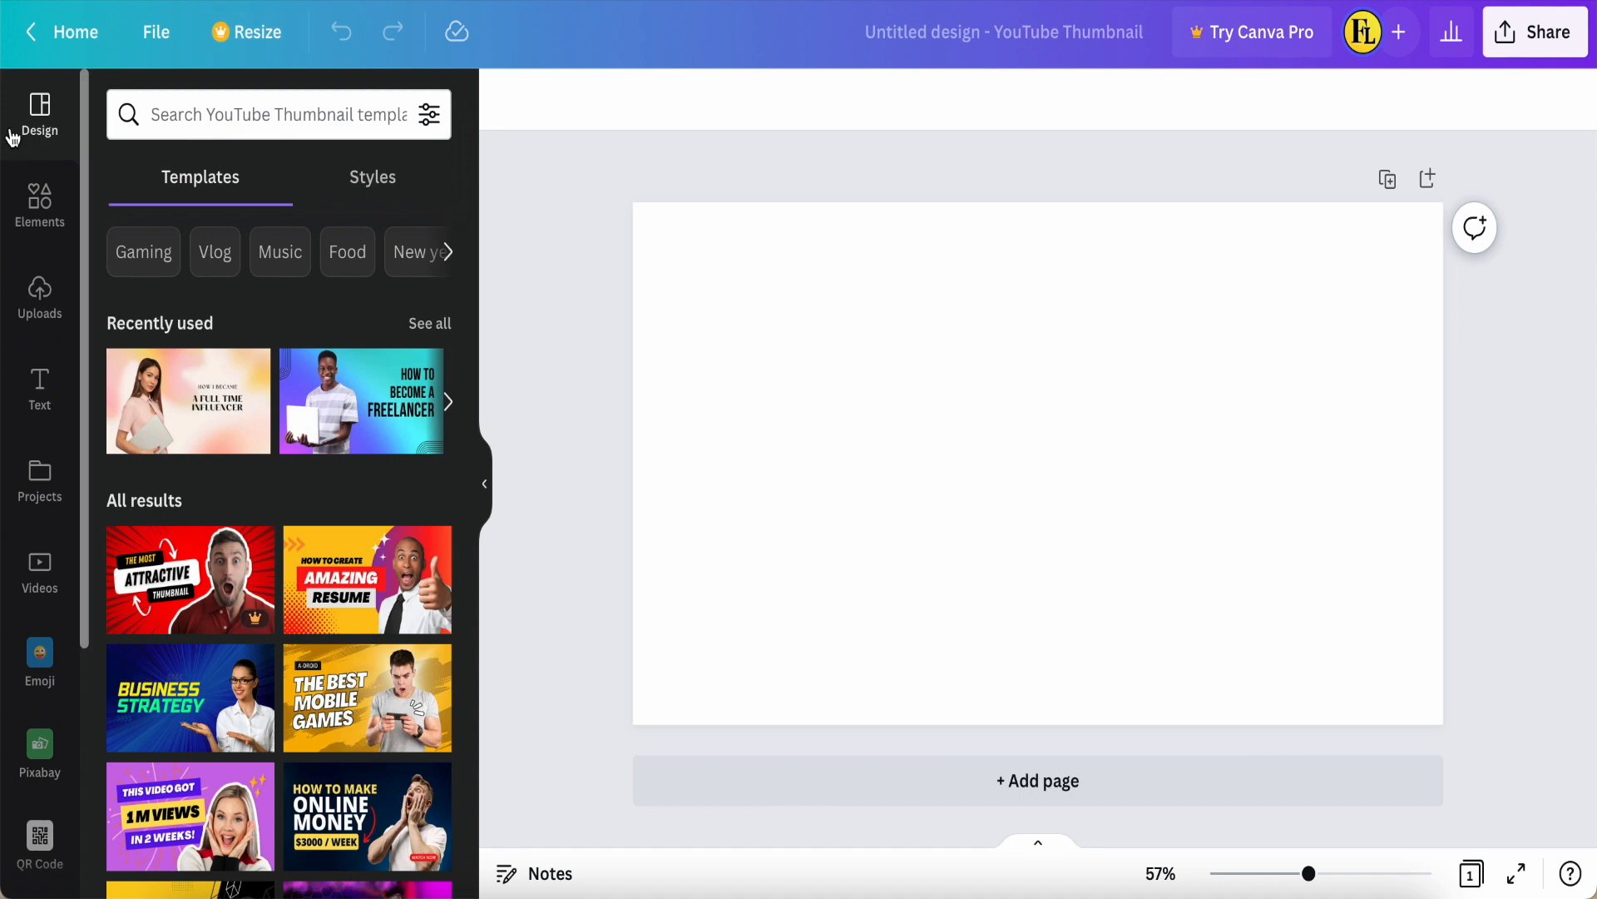
# Step: Add the recently used portrait photo of the woman to the page and set it as the page background
pyautogui.click(36, 209)
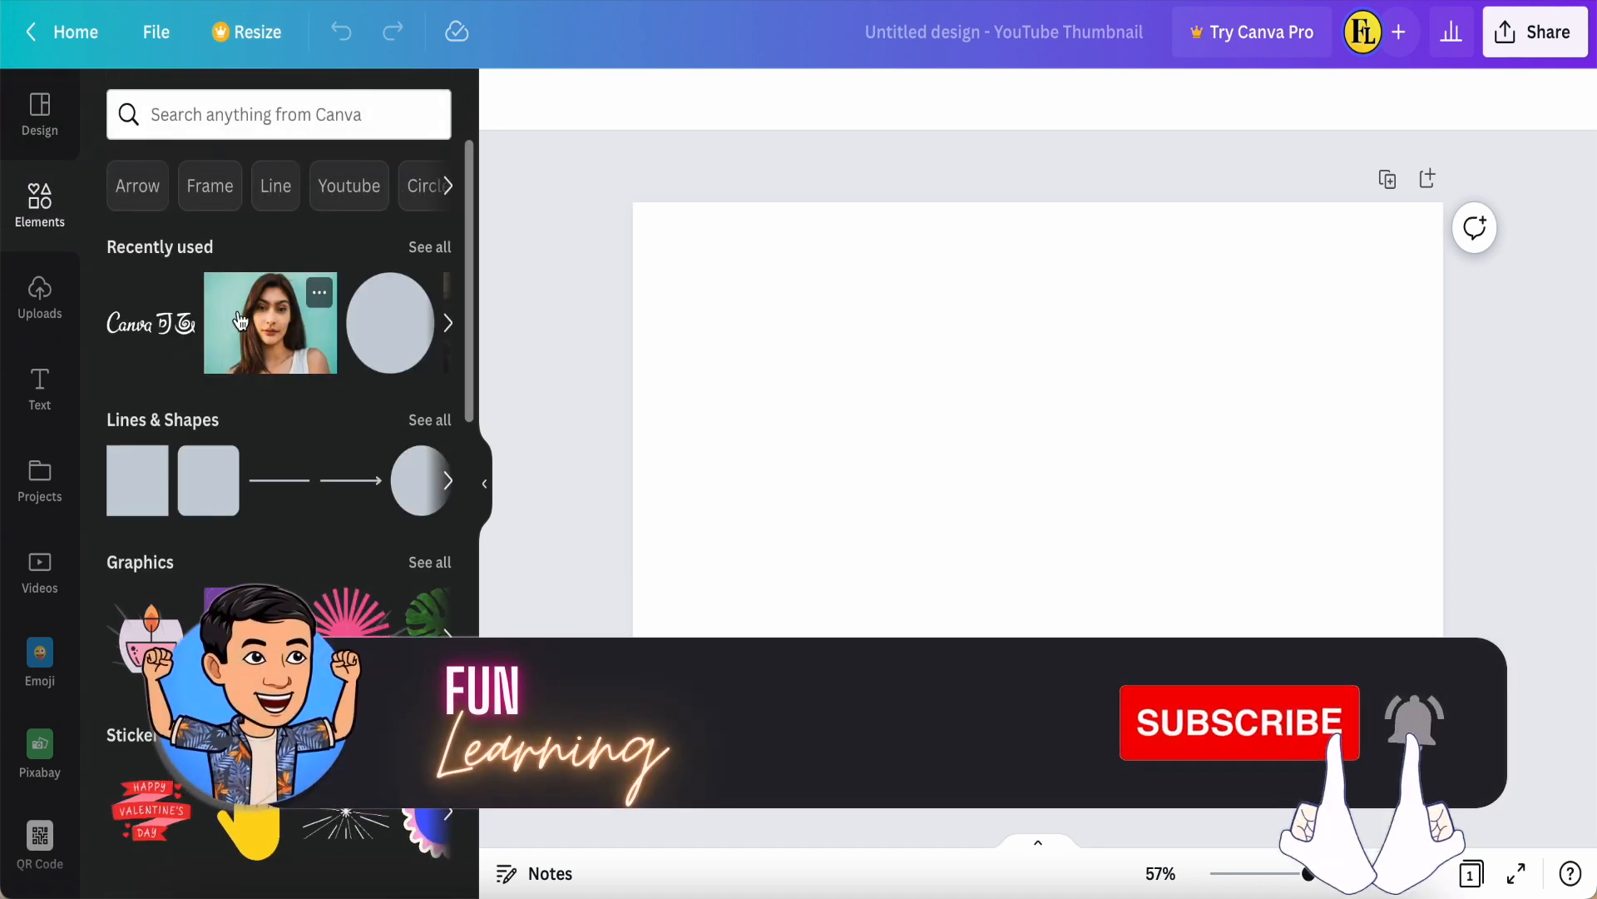
pyautogui.click(277, 333)
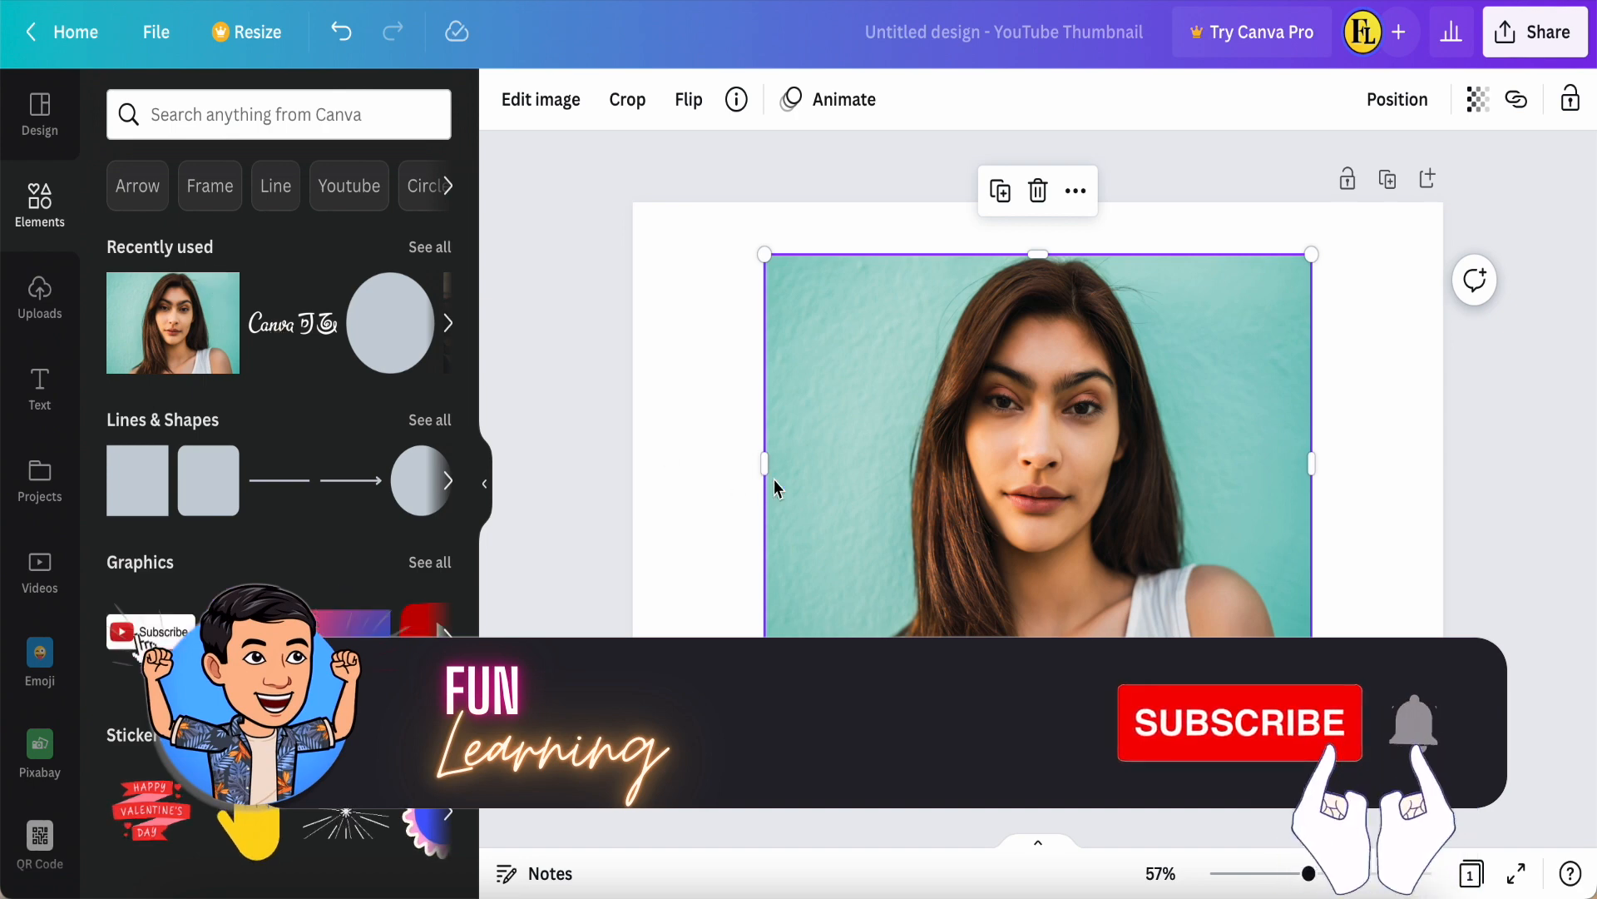
pyautogui.rightClick(882, 467)
pyautogui.click(968, 807)
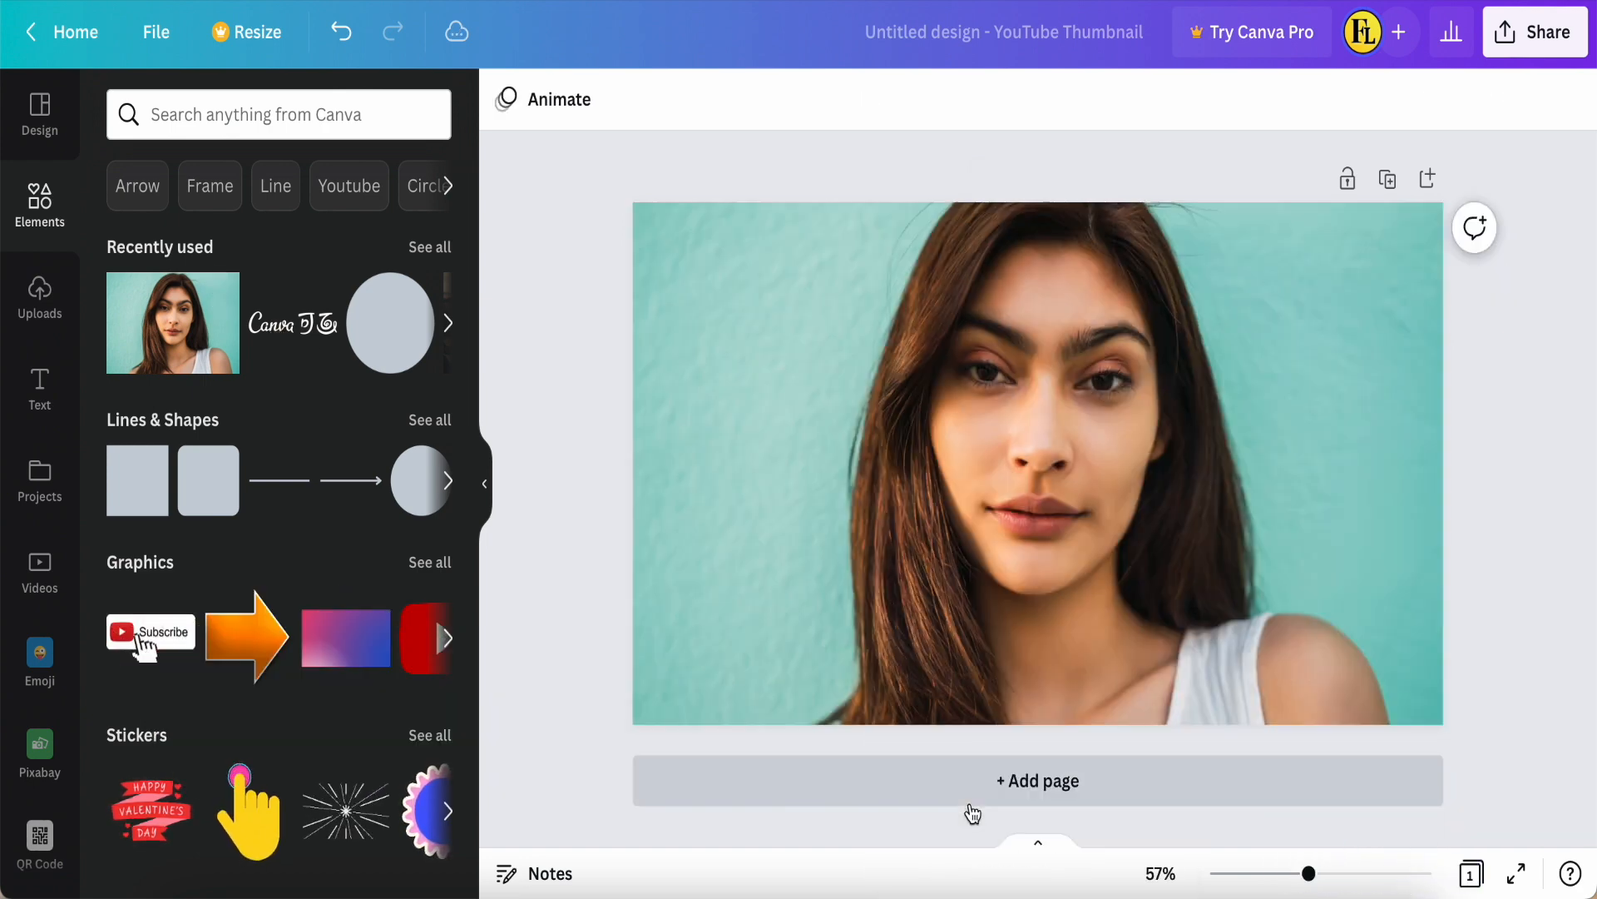
# Step: Reposition the background photo within the page so its upper edge meets the page's upper edge, showing the whole head
pyautogui.doubleClick(1002, 551)
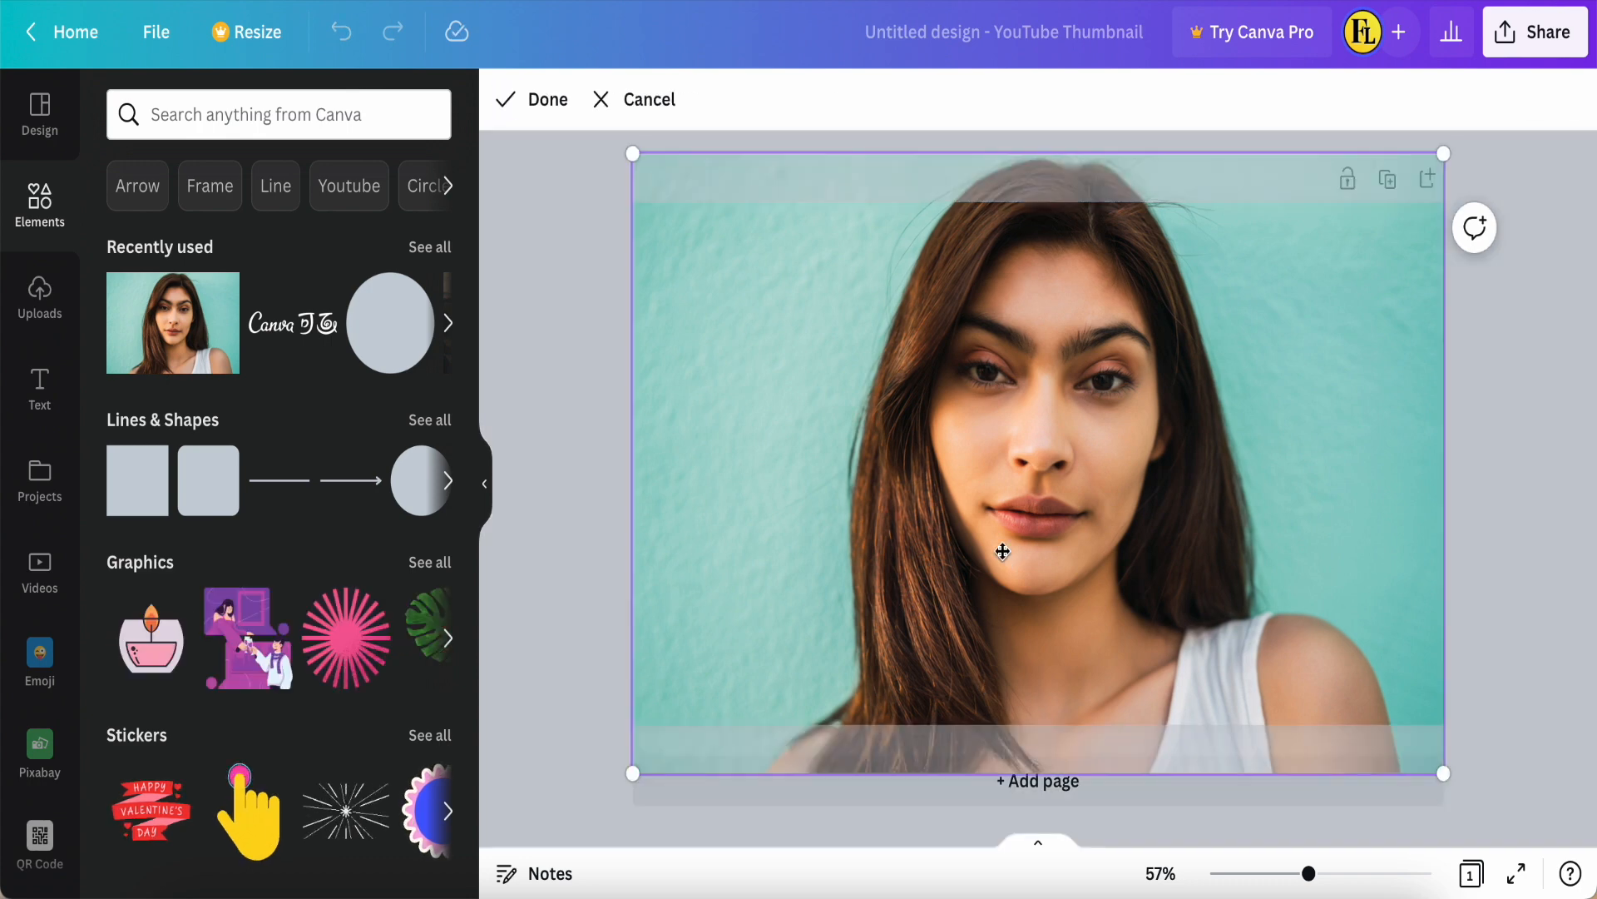
pyautogui.moveTo(1002, 552); pyautogui.dragTo(996, 635)
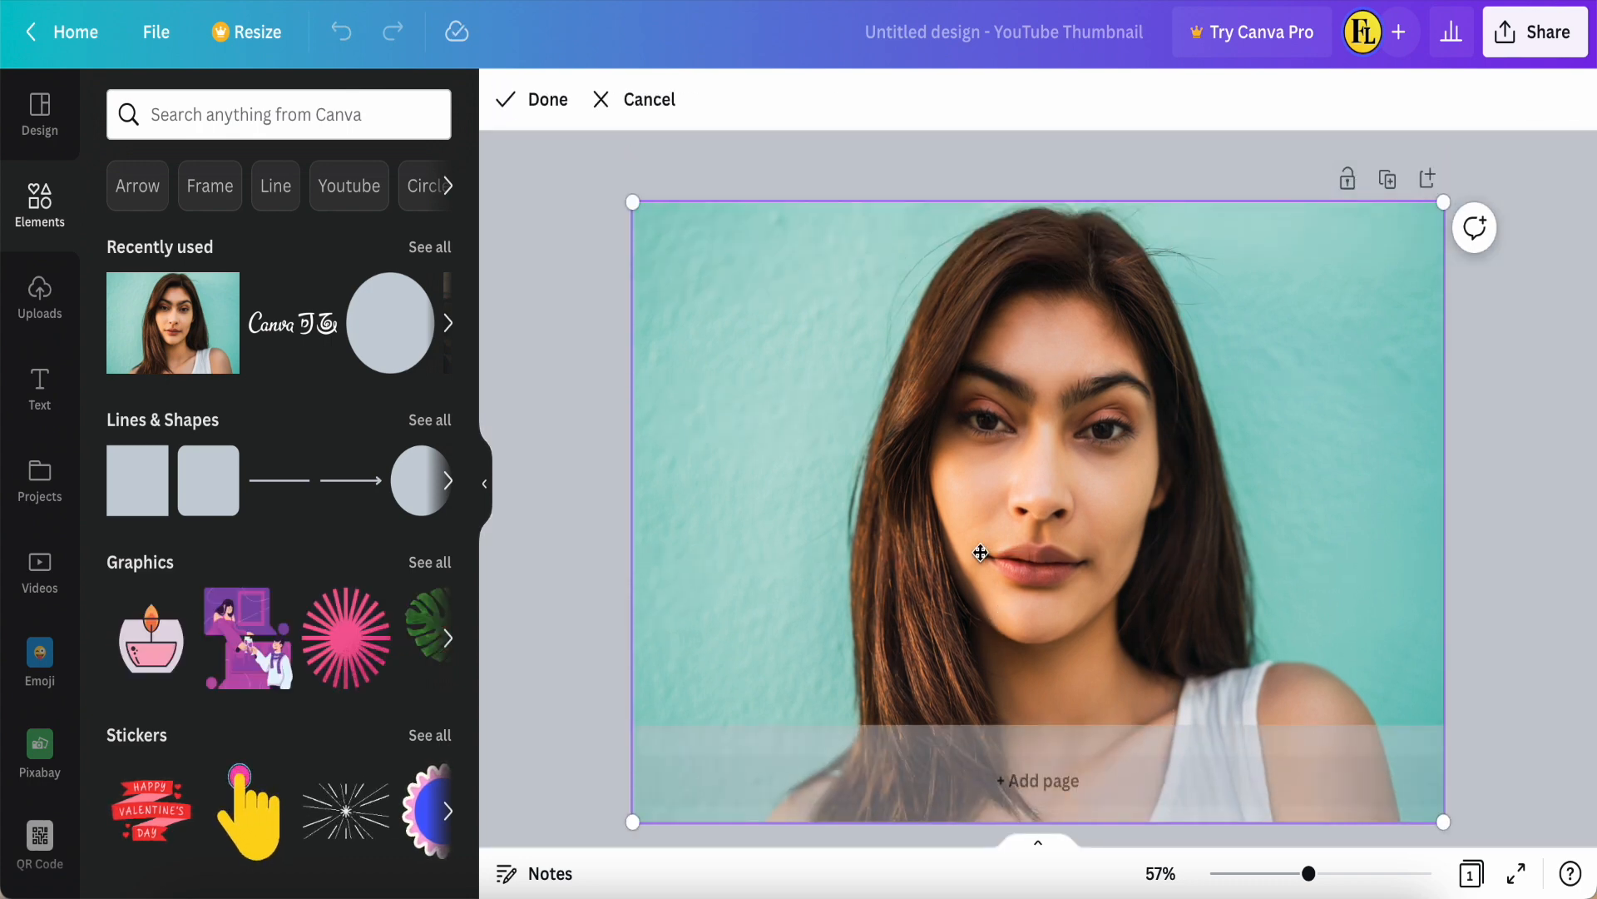
pyautogui.click(541, 97)
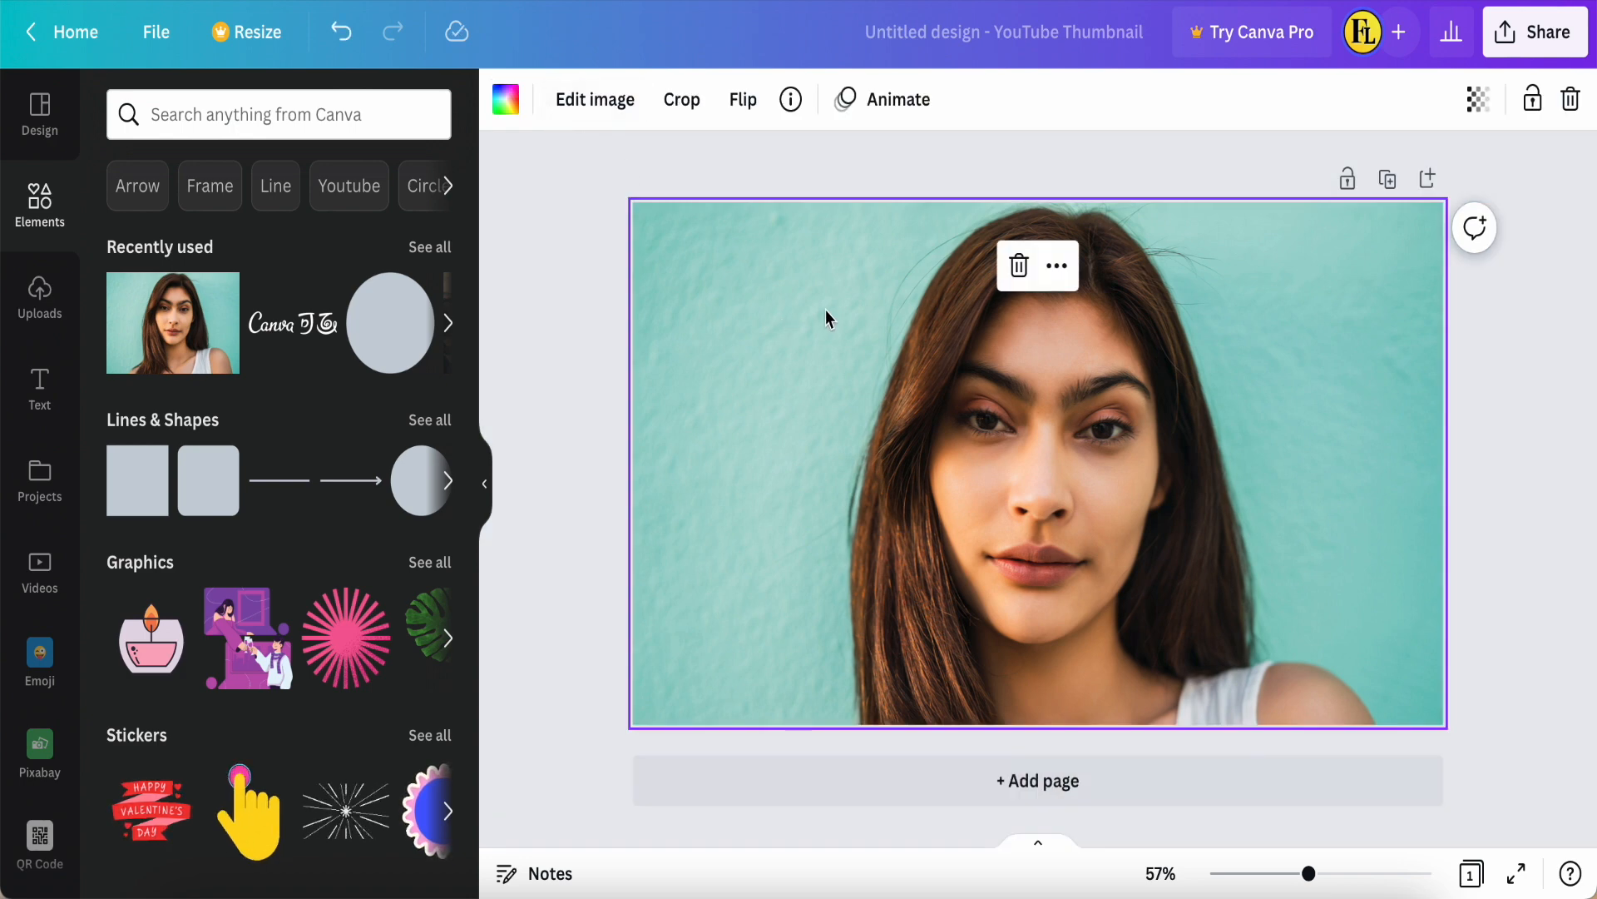
# Step: Lower the background photo's saturation to the minimum so it is black and white, and duplicate the page
pyautogui.click(585, 114)
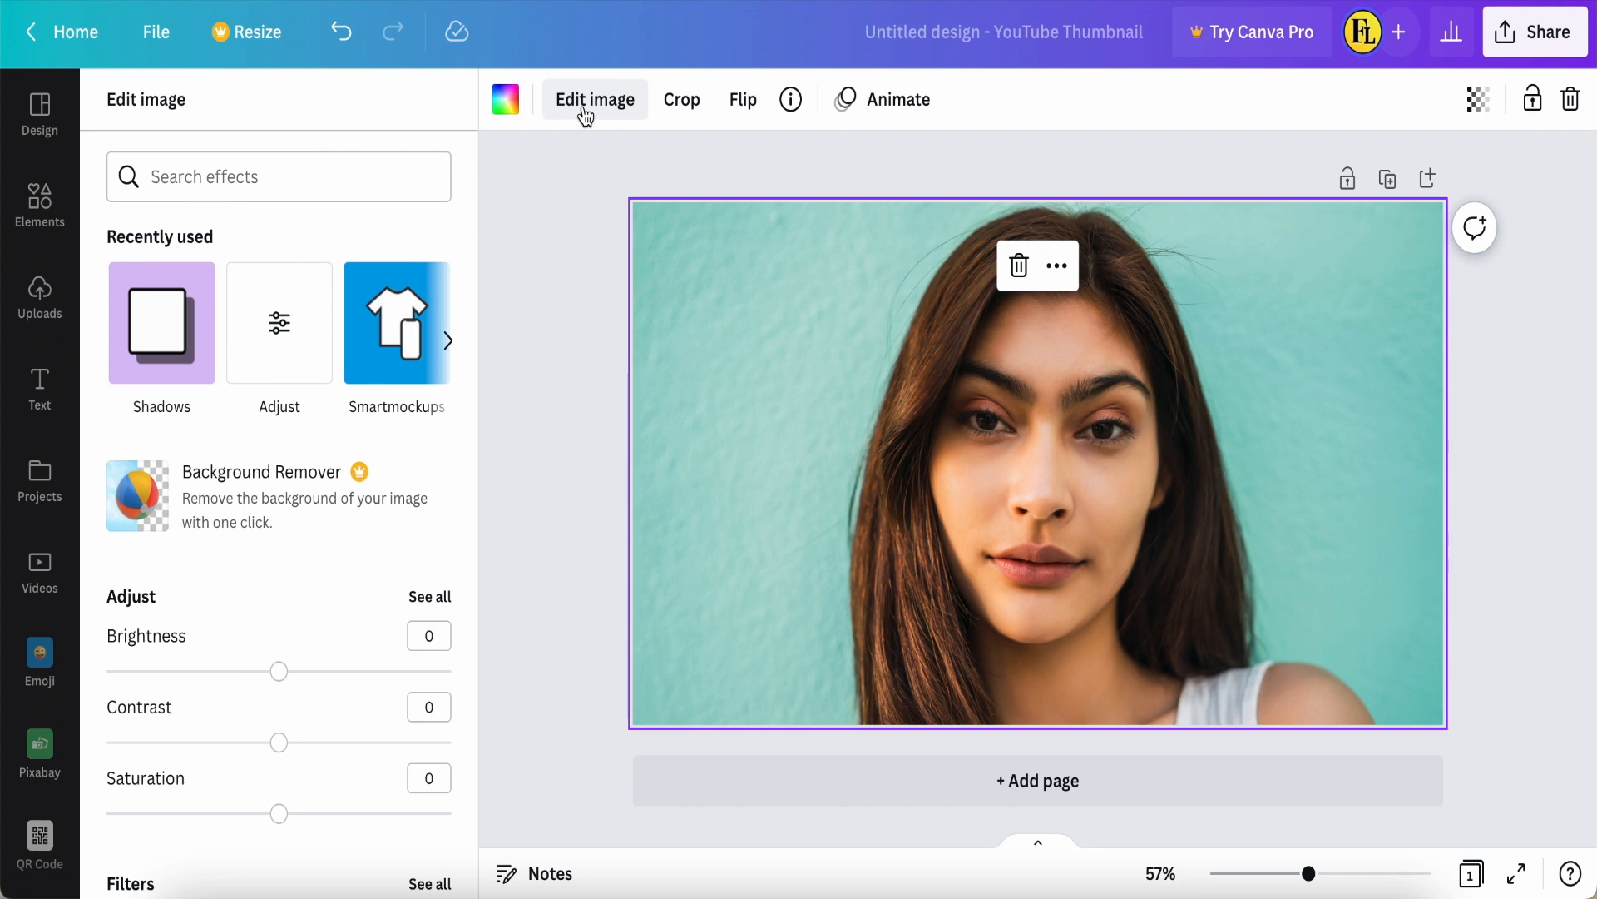
pyautogui.scroll(-2, 253, 546)
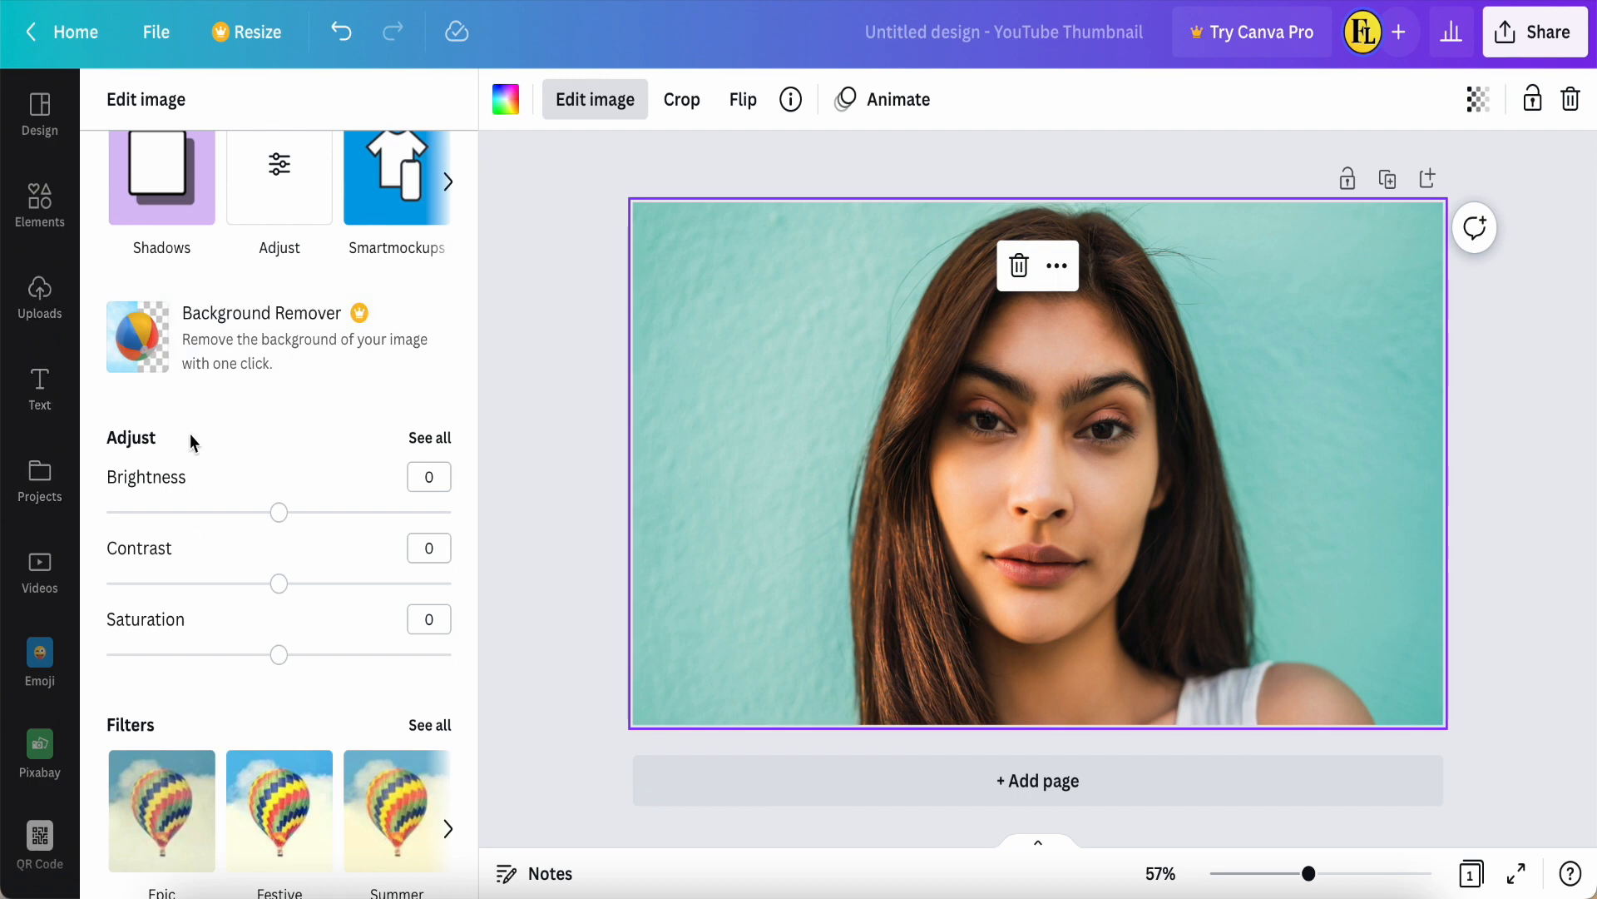
pyautogui.moveTo(278, 664); pyautogui.dragTo(78, 670)
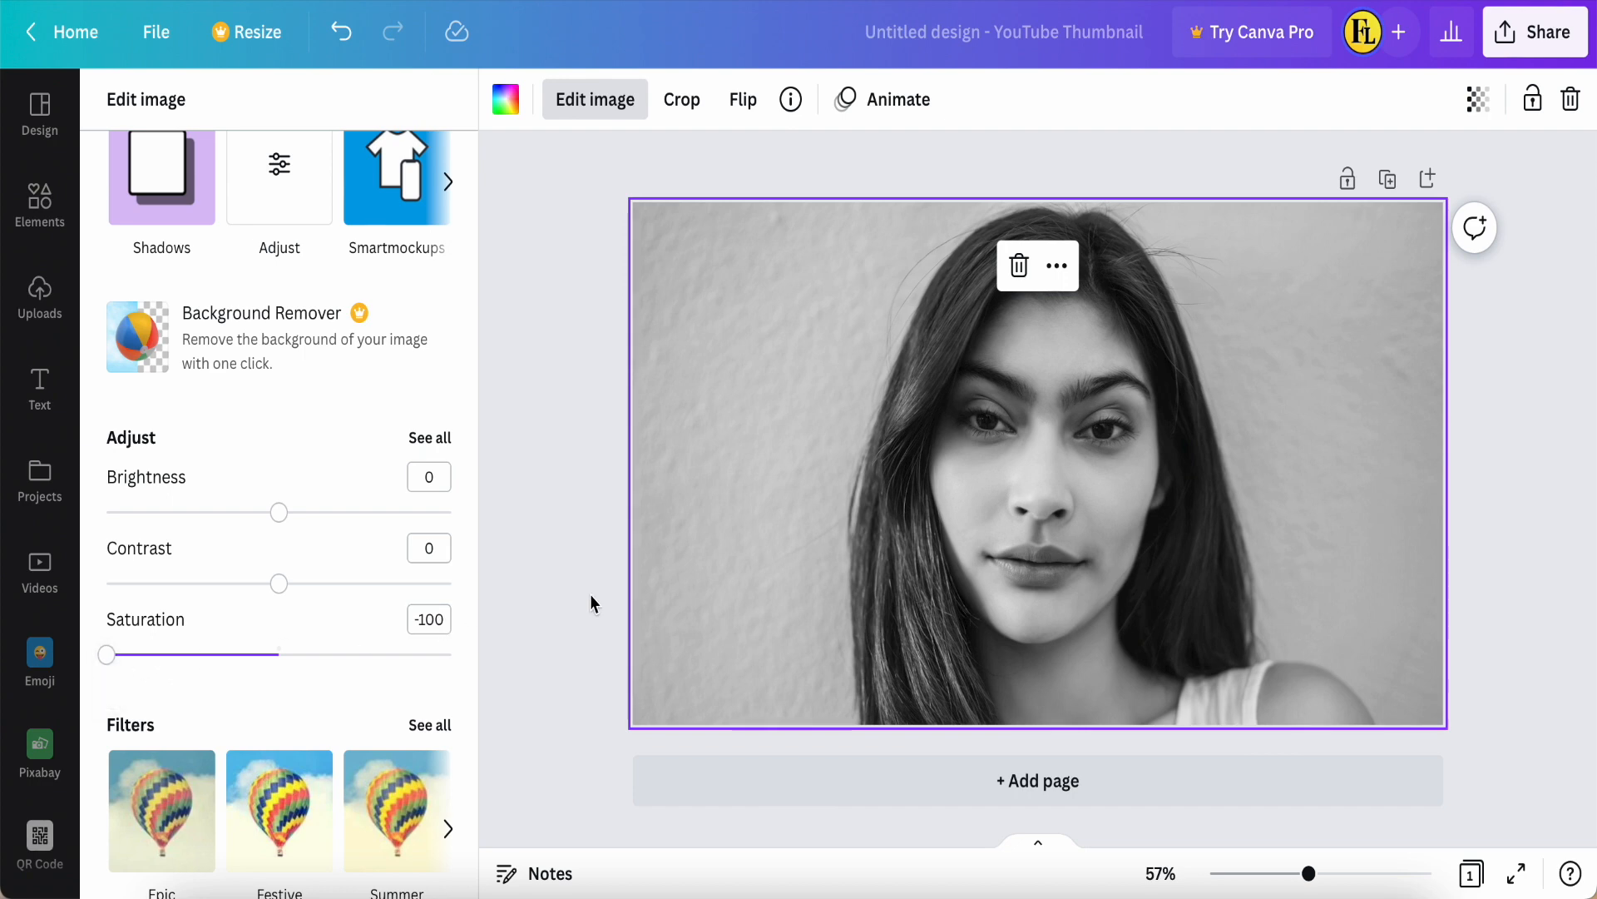
pyautogui.click(589, 494)
pyautogui.click(590, 494)
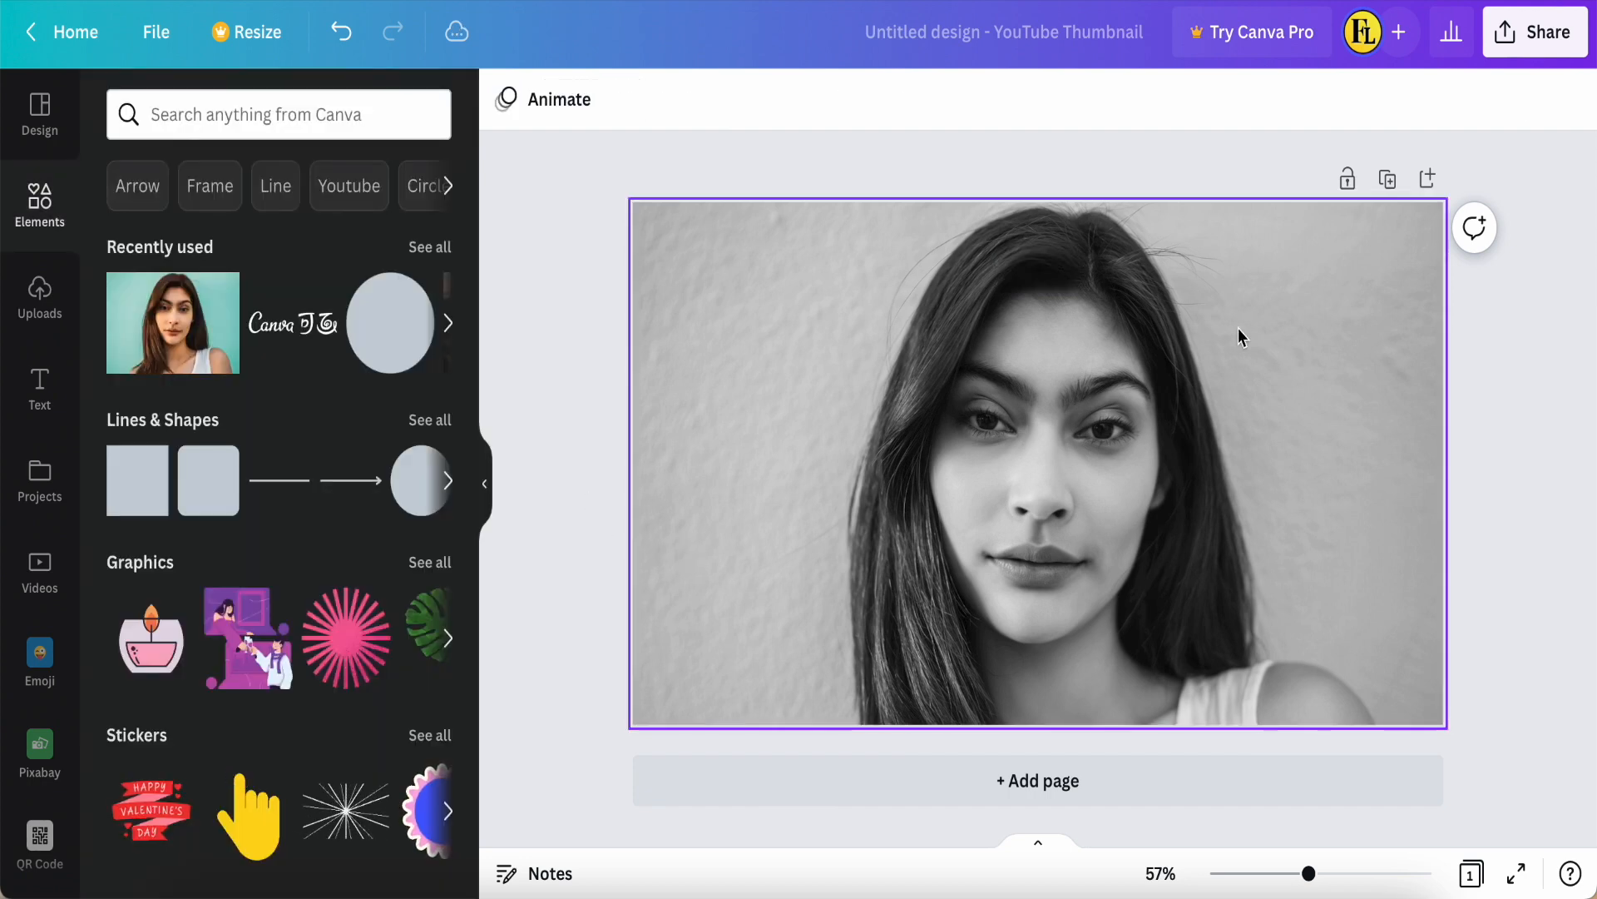
pyautogui.click(1387, 180)
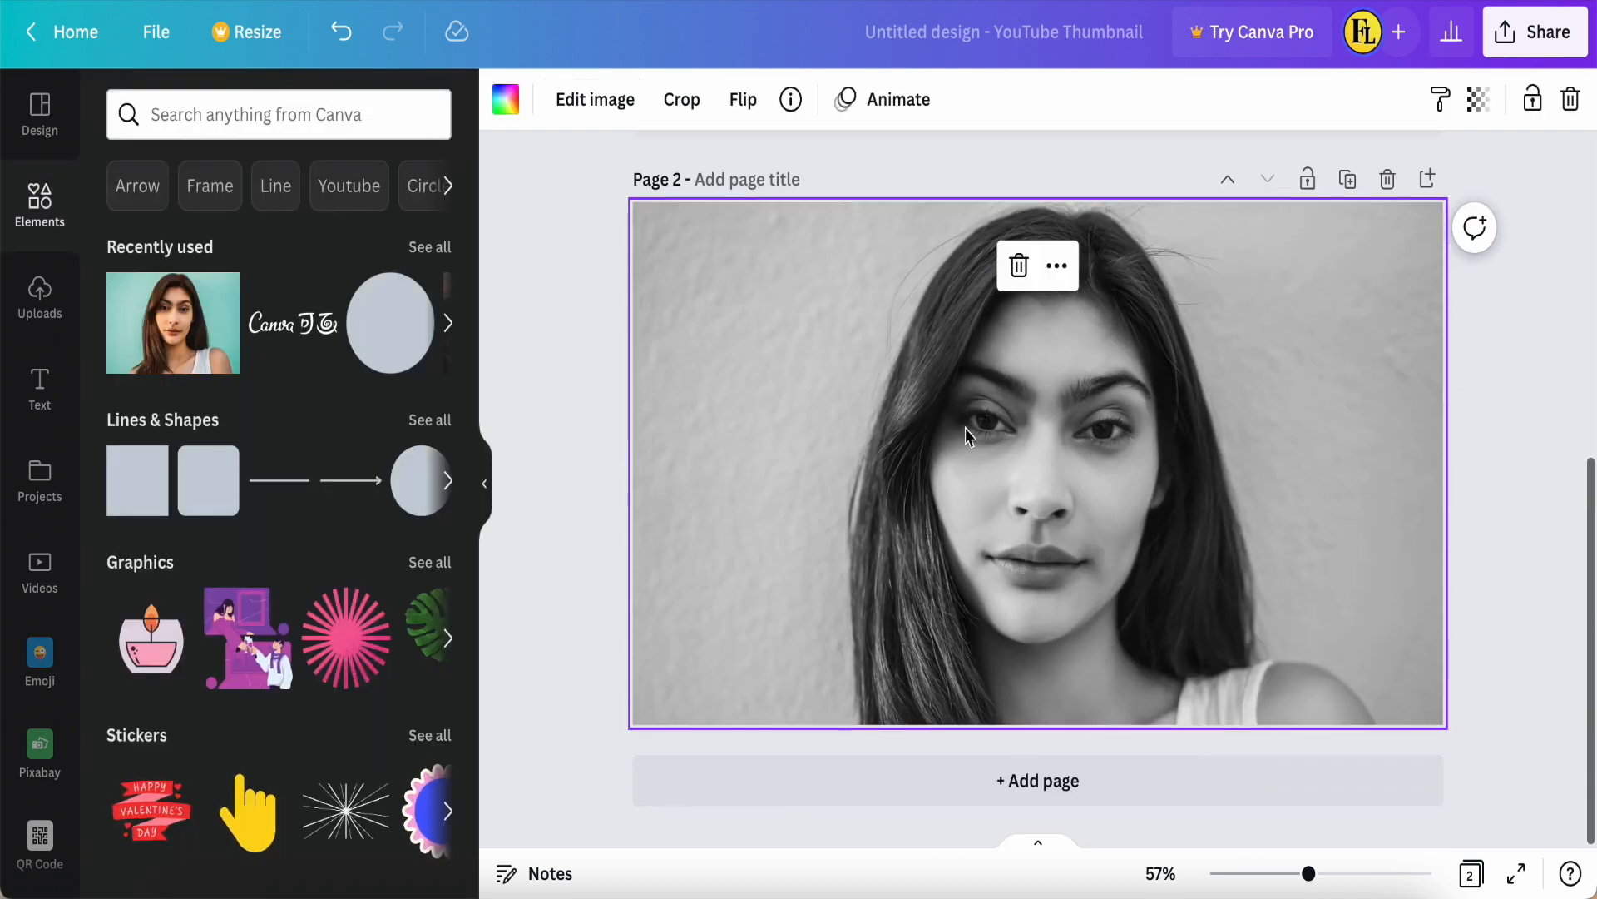
# Step: Add the recently used circle to page 1 and enlarge it so it covers most of the woman's face
pyautogui.scroll(5, 1062, 461)
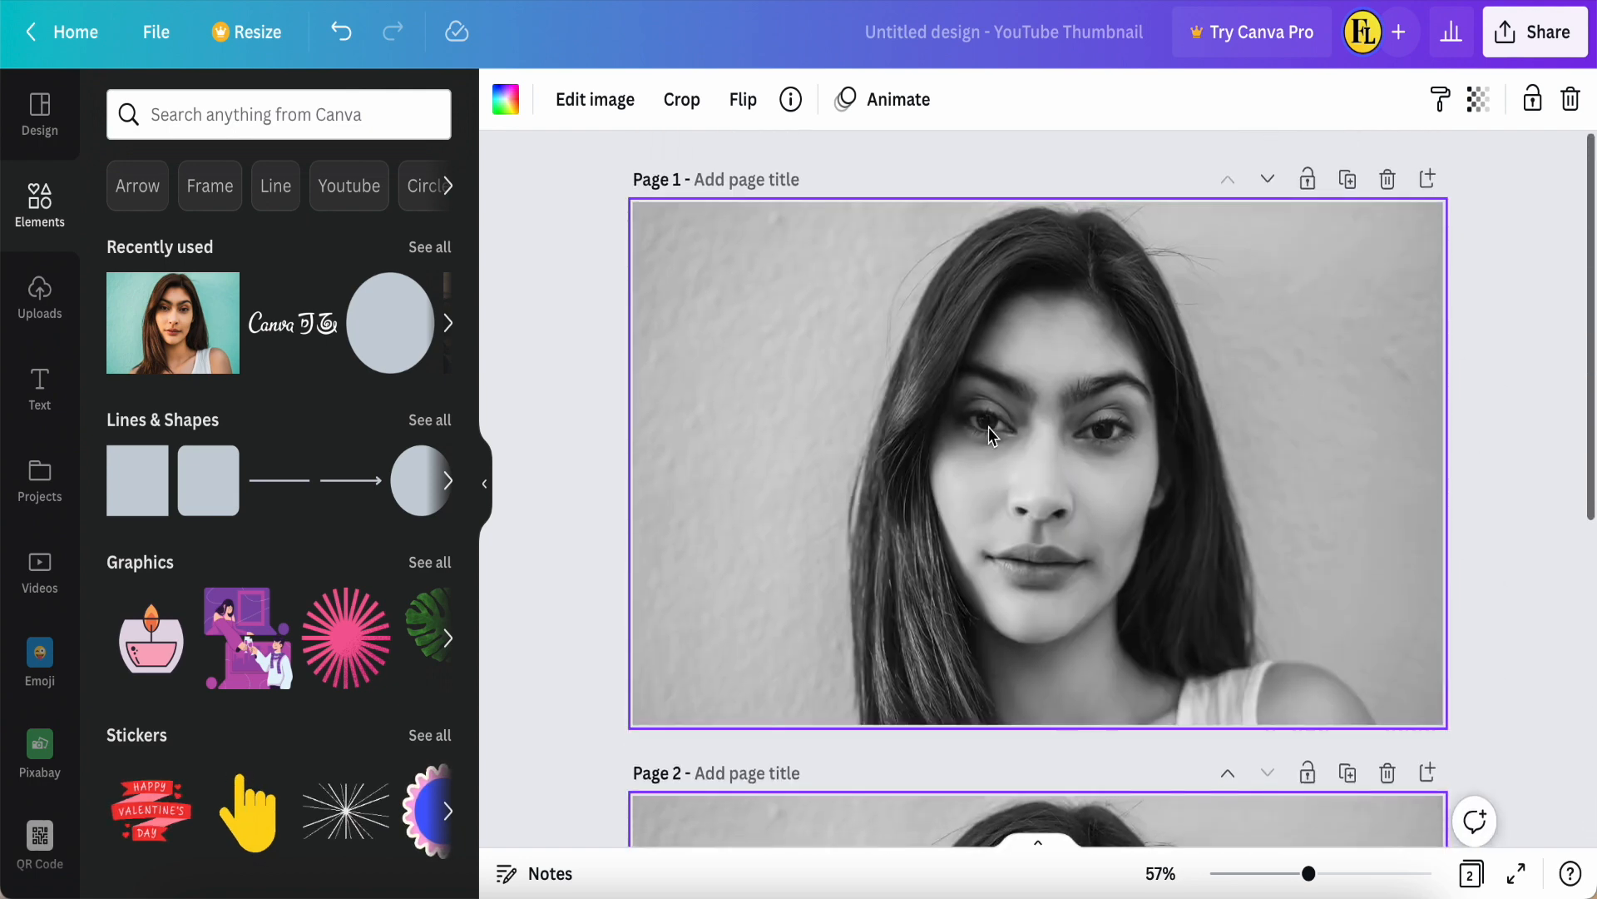
pyautogui.click(378, 342)
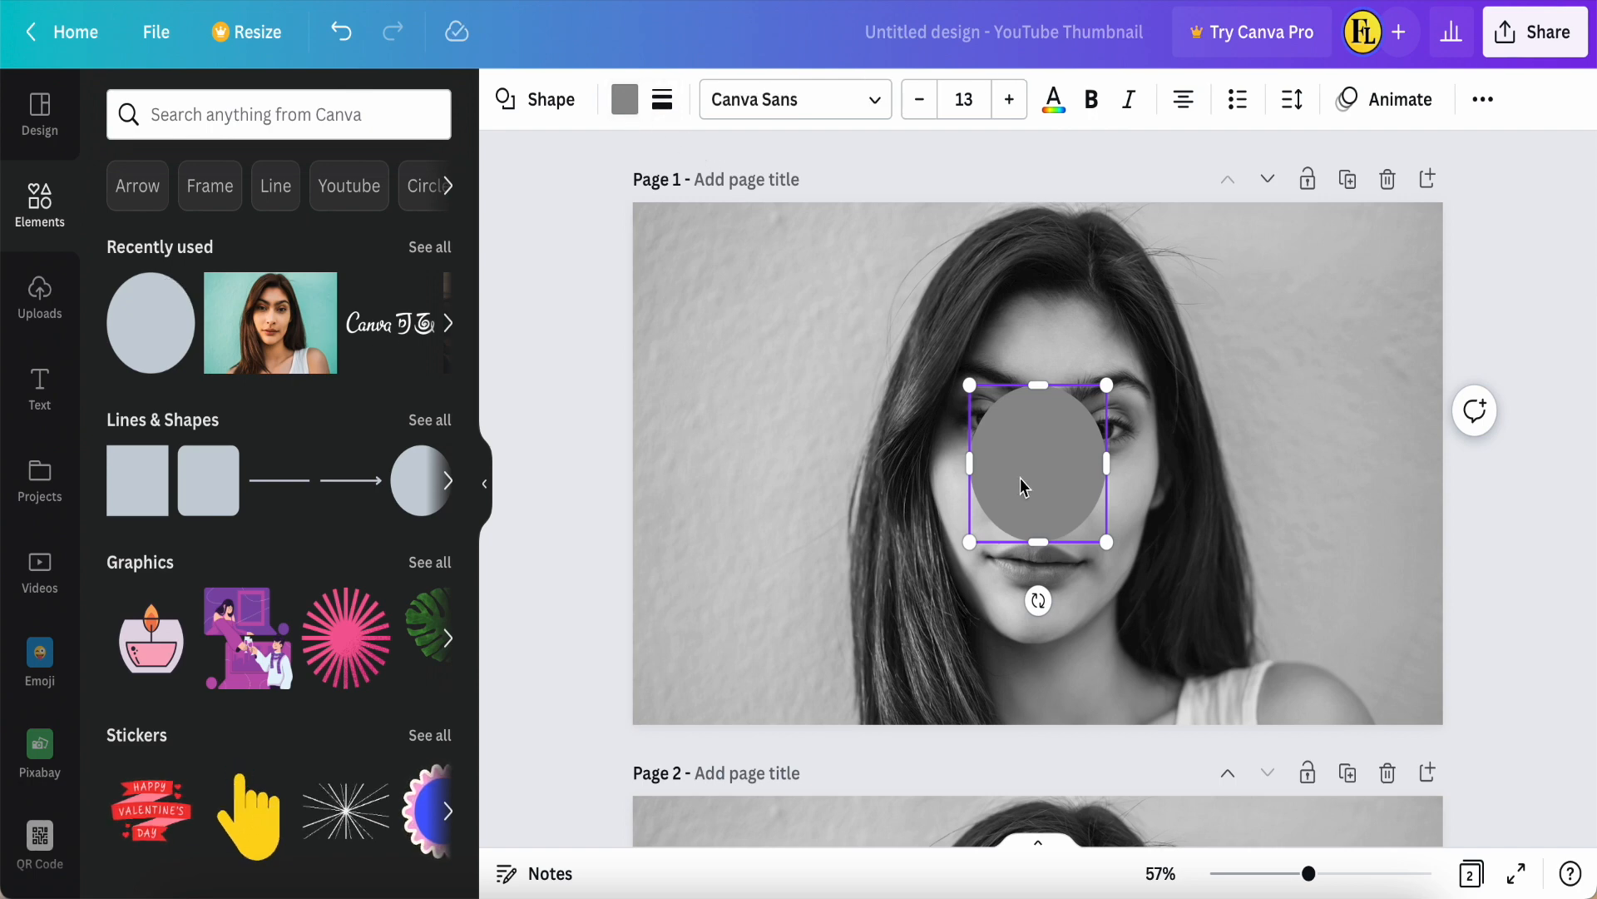
pyautogui.moveTo(968, 545); pyautogui.dragTo(922, 591)
pyautogui.moveTo(1035, 509); pyautogui.dragTo(1070, 509)
pyautogui.moveTo(1138, 593); pyautogui.dragTo(1179, 643)
pyautogui.moveTo(1109, 541); pyautogui.dragTo(1084, 514)
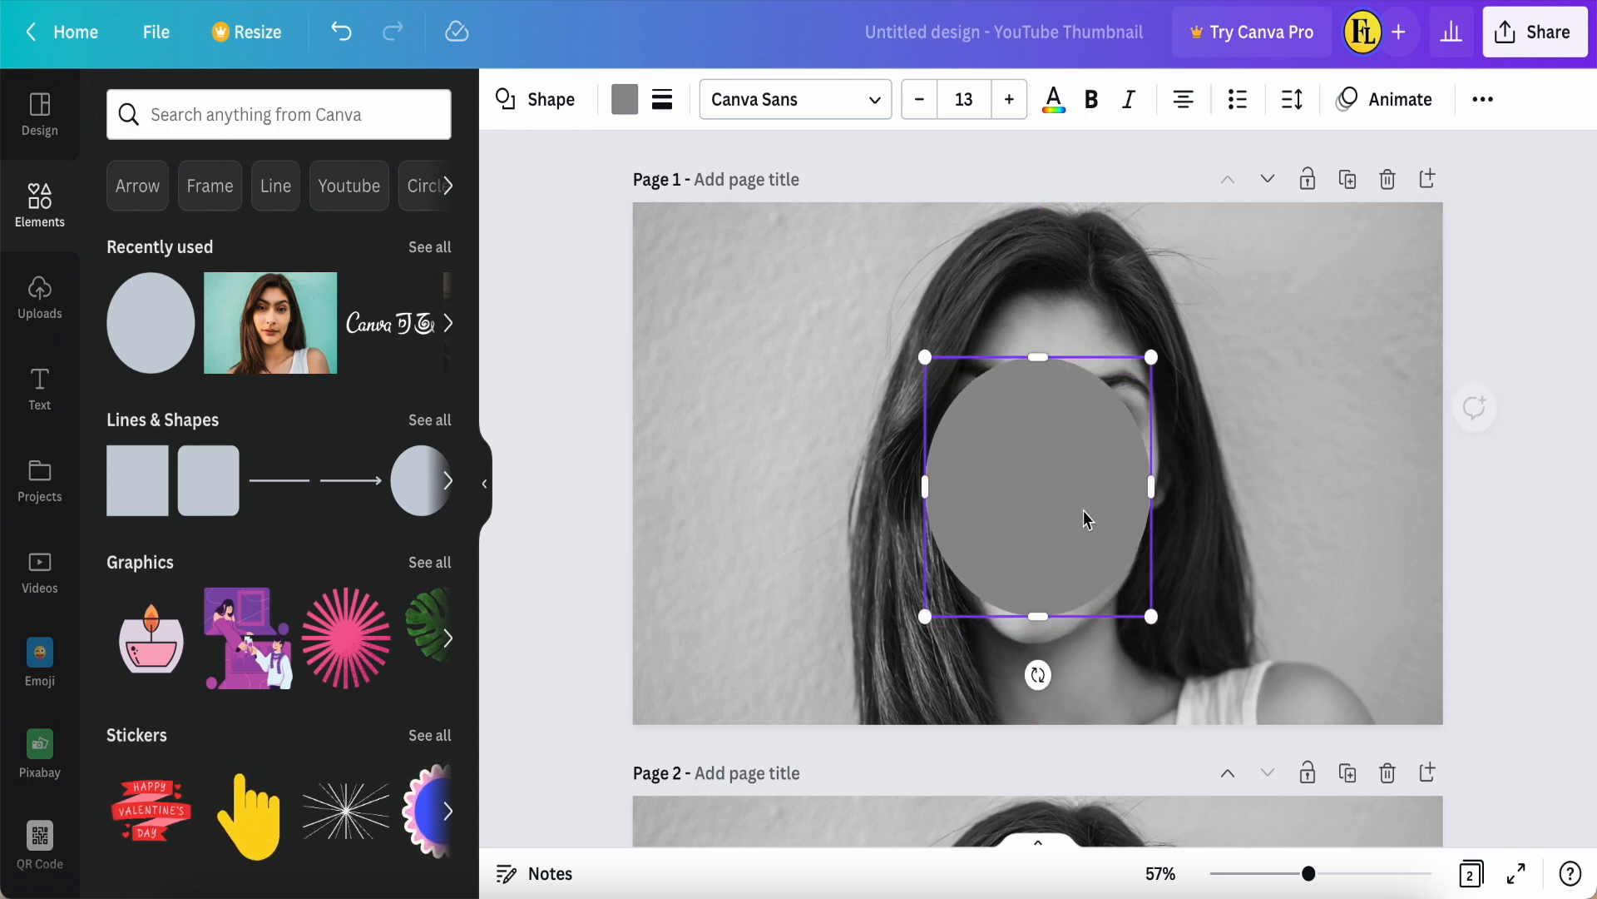
pyautogui.moveTo(1027, 469); pyautogui.dragTo(1036, 460)
# Step: Fill the circle on the face with black and duplicate it
pyautogui.click(625, 99)
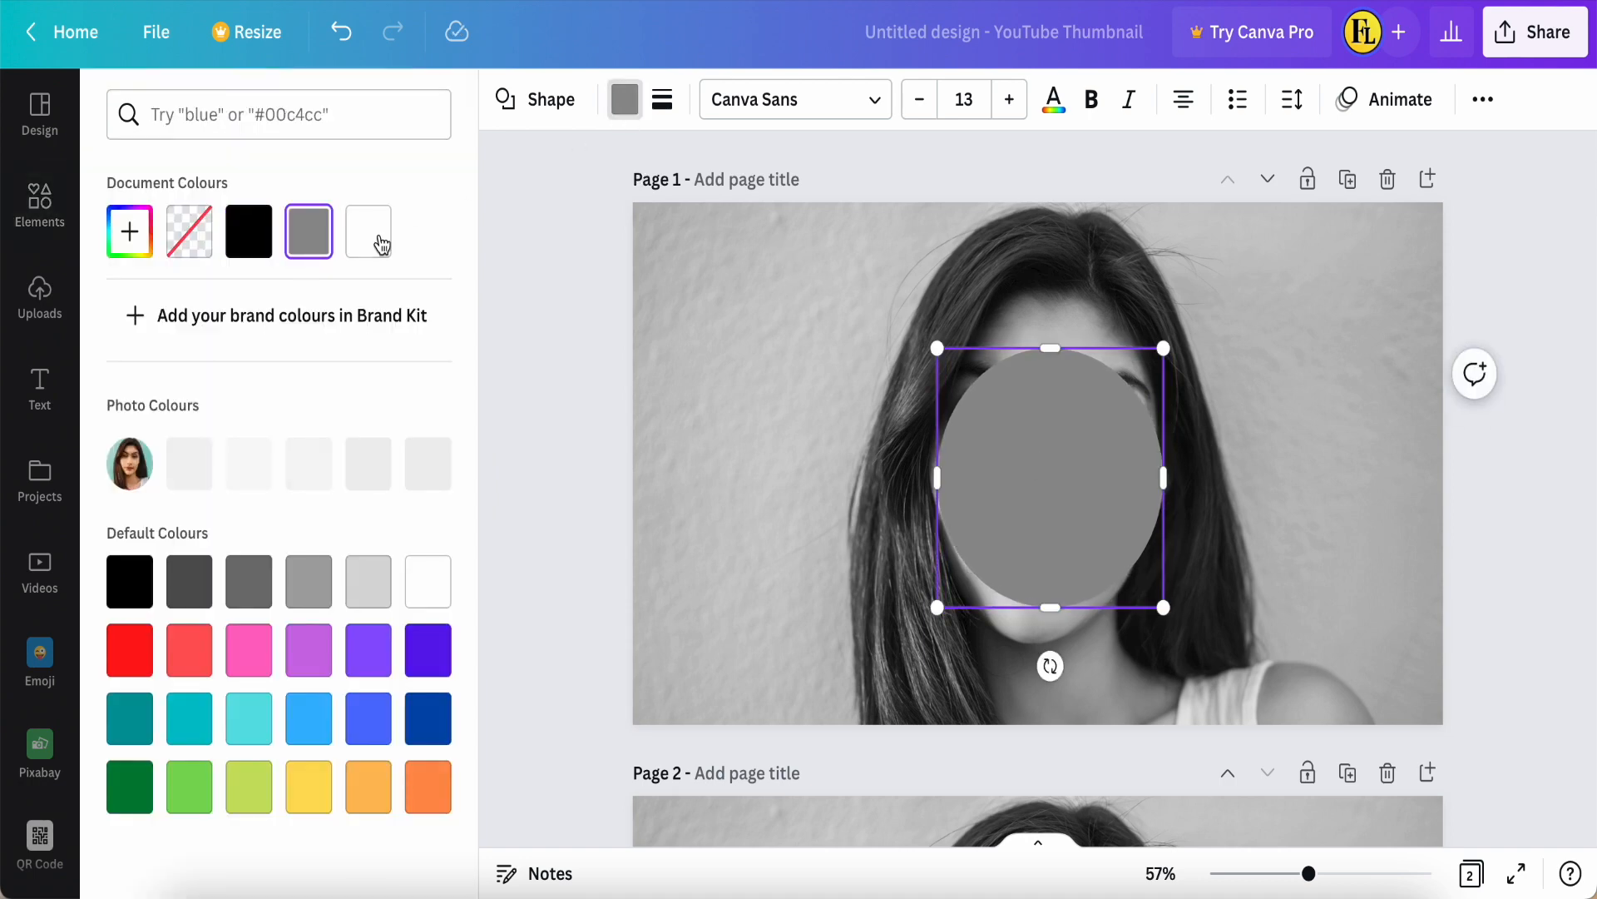
pyautogui.click(251, 243)
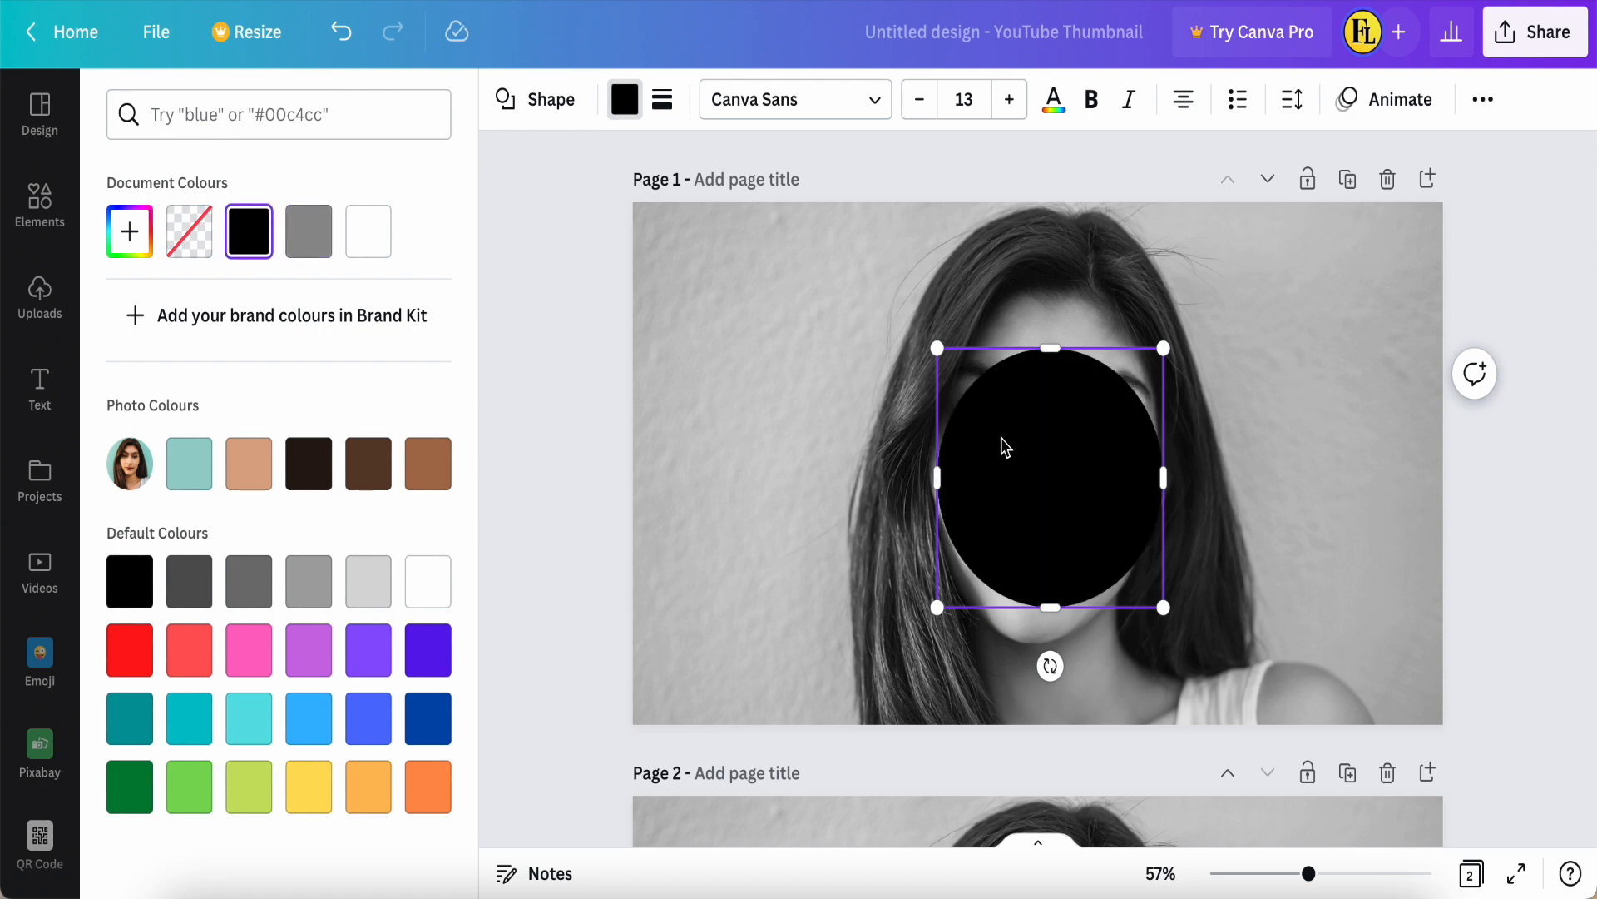
pyautogui.rightClick(1004, 445)
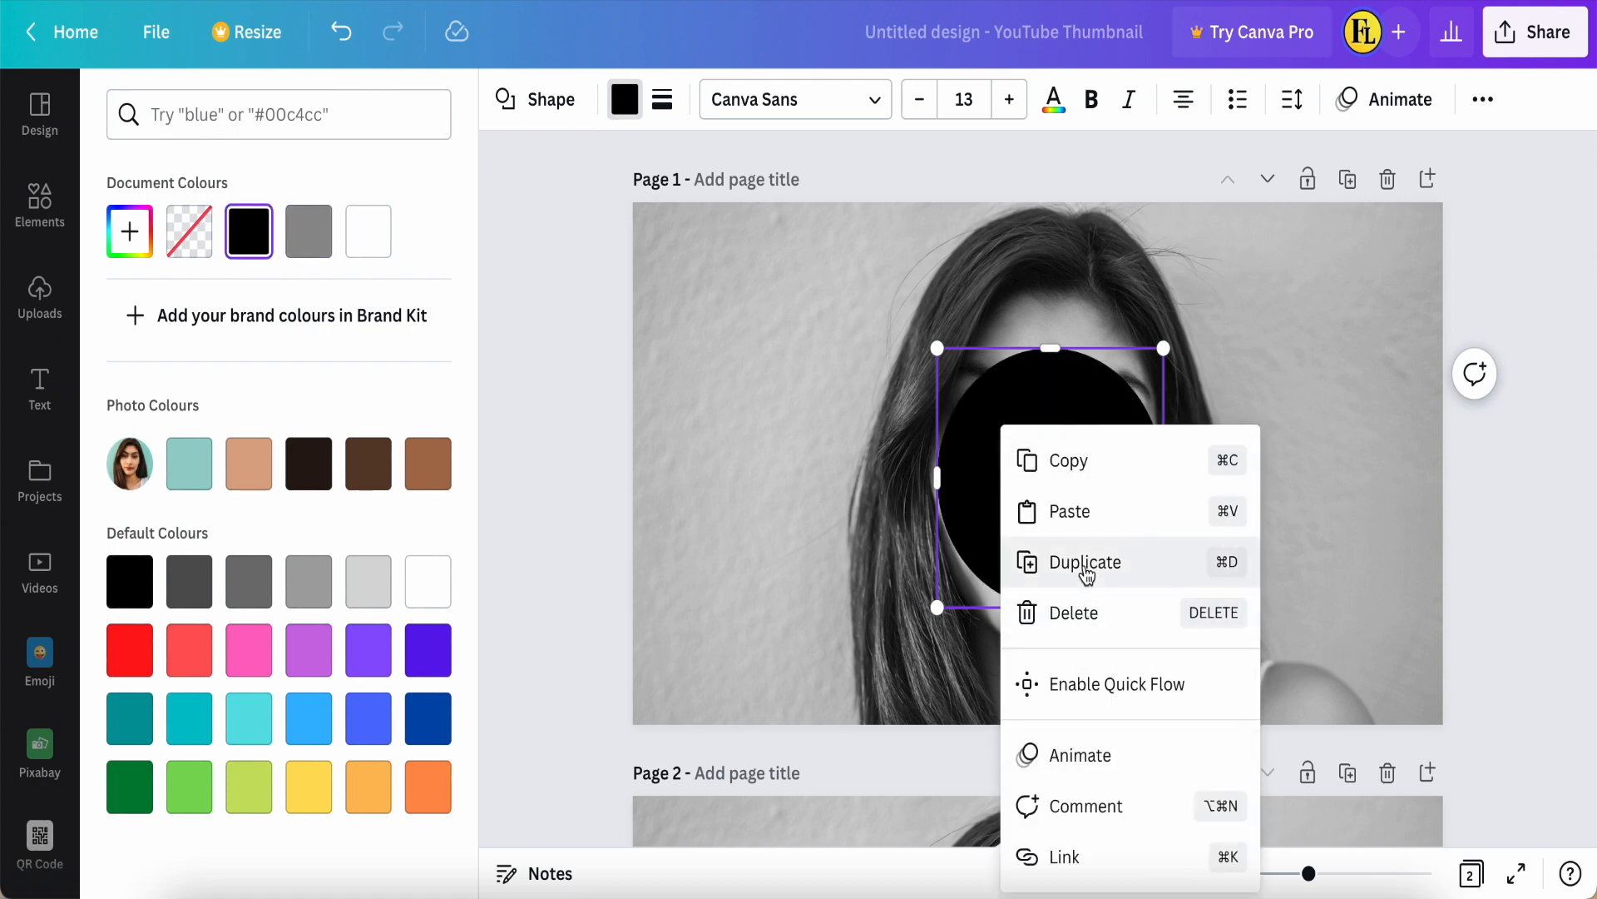
pyautogui.click(1084, 563)
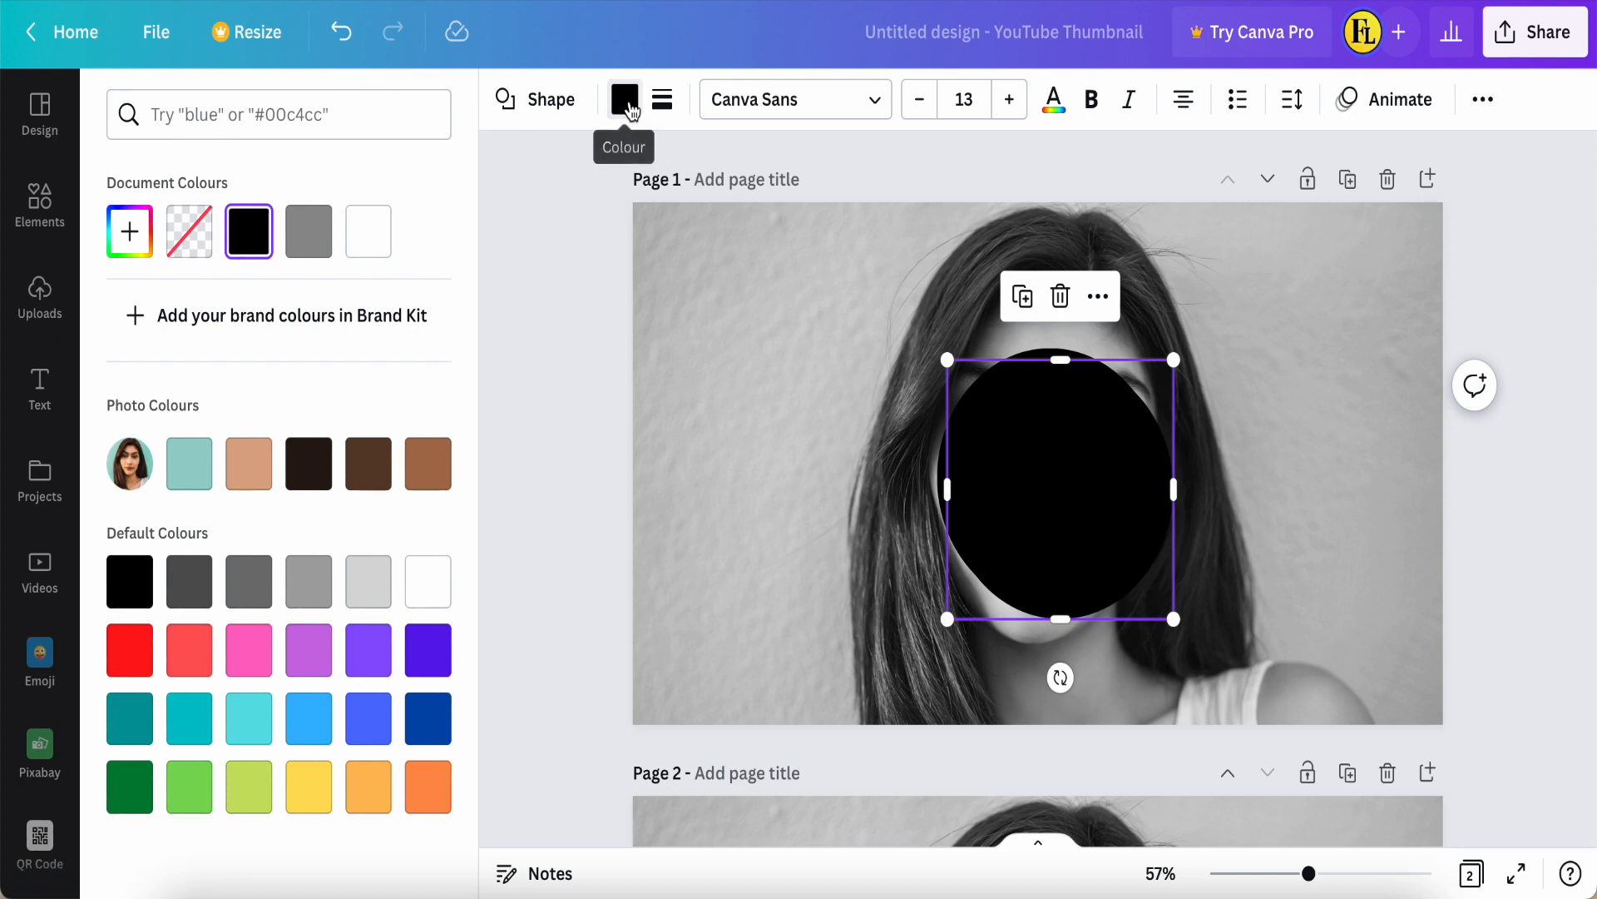
# Step: Make the duplicate circle's fill transparent and give it a thick solid border
pyautogui.click(625, 102)
pyautogui.click(626, 101)
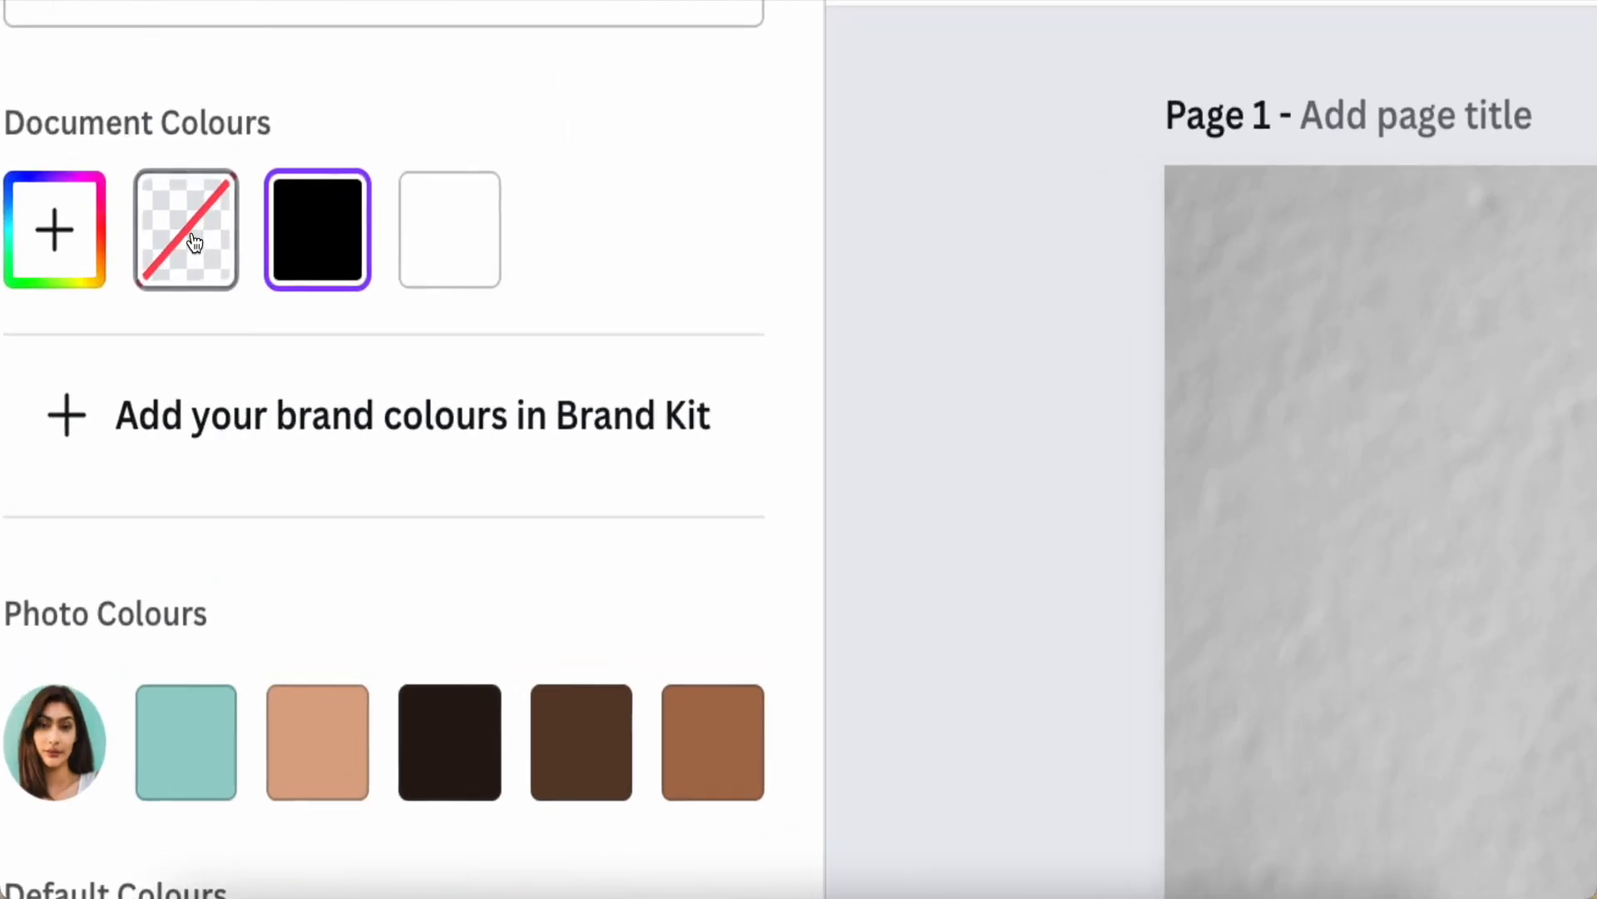
pyautogui.click(194, 243)
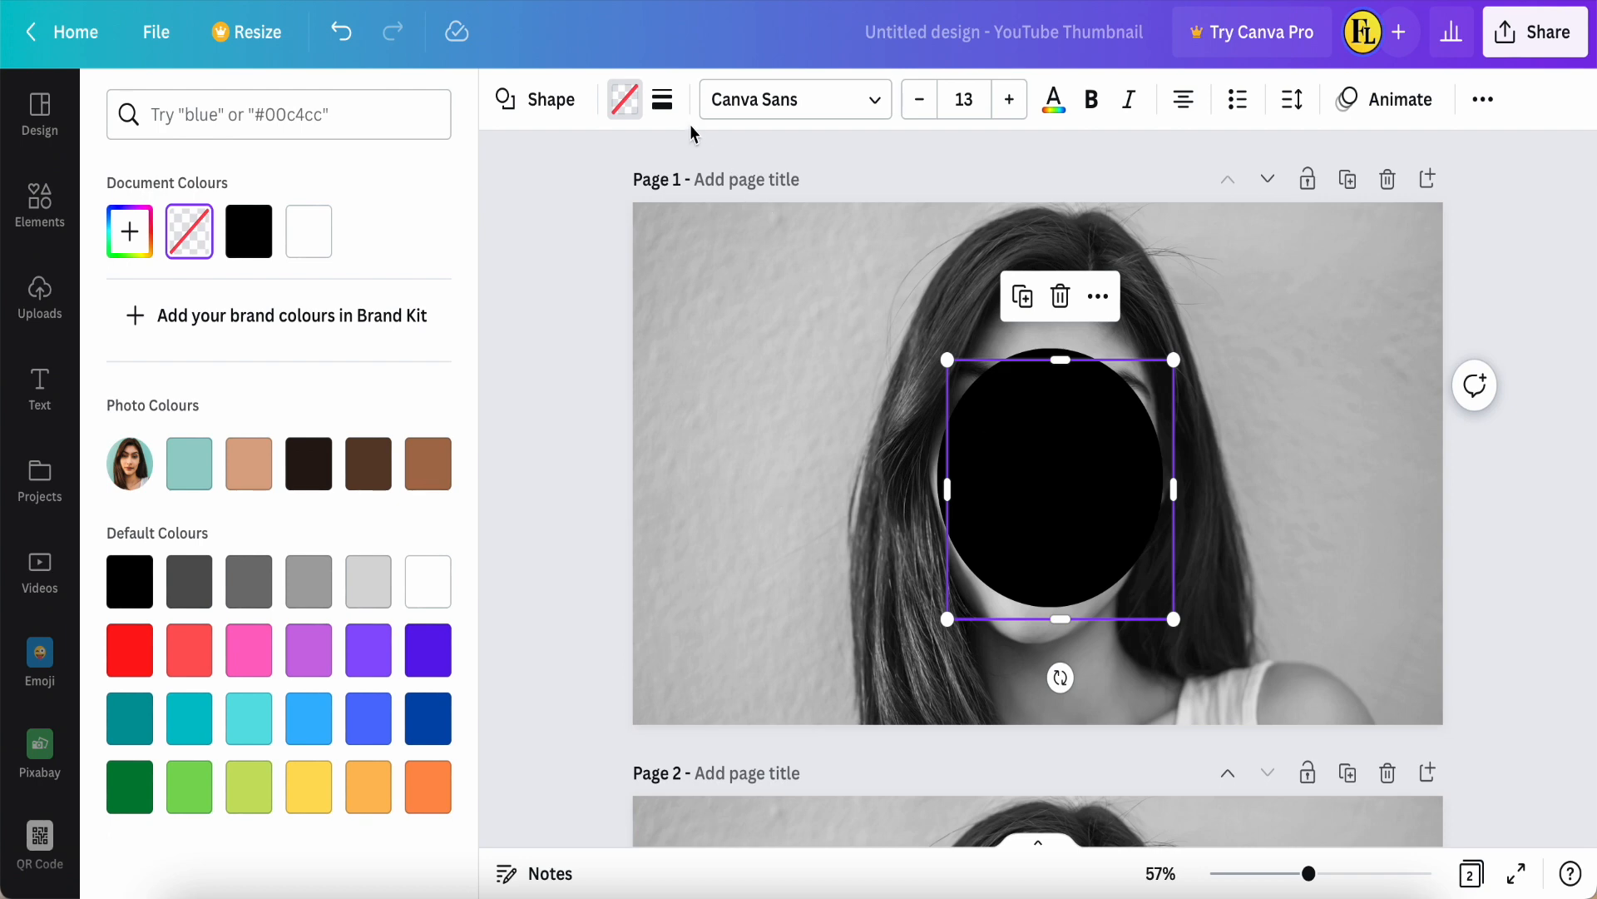
pyautogui.click(663, 101)
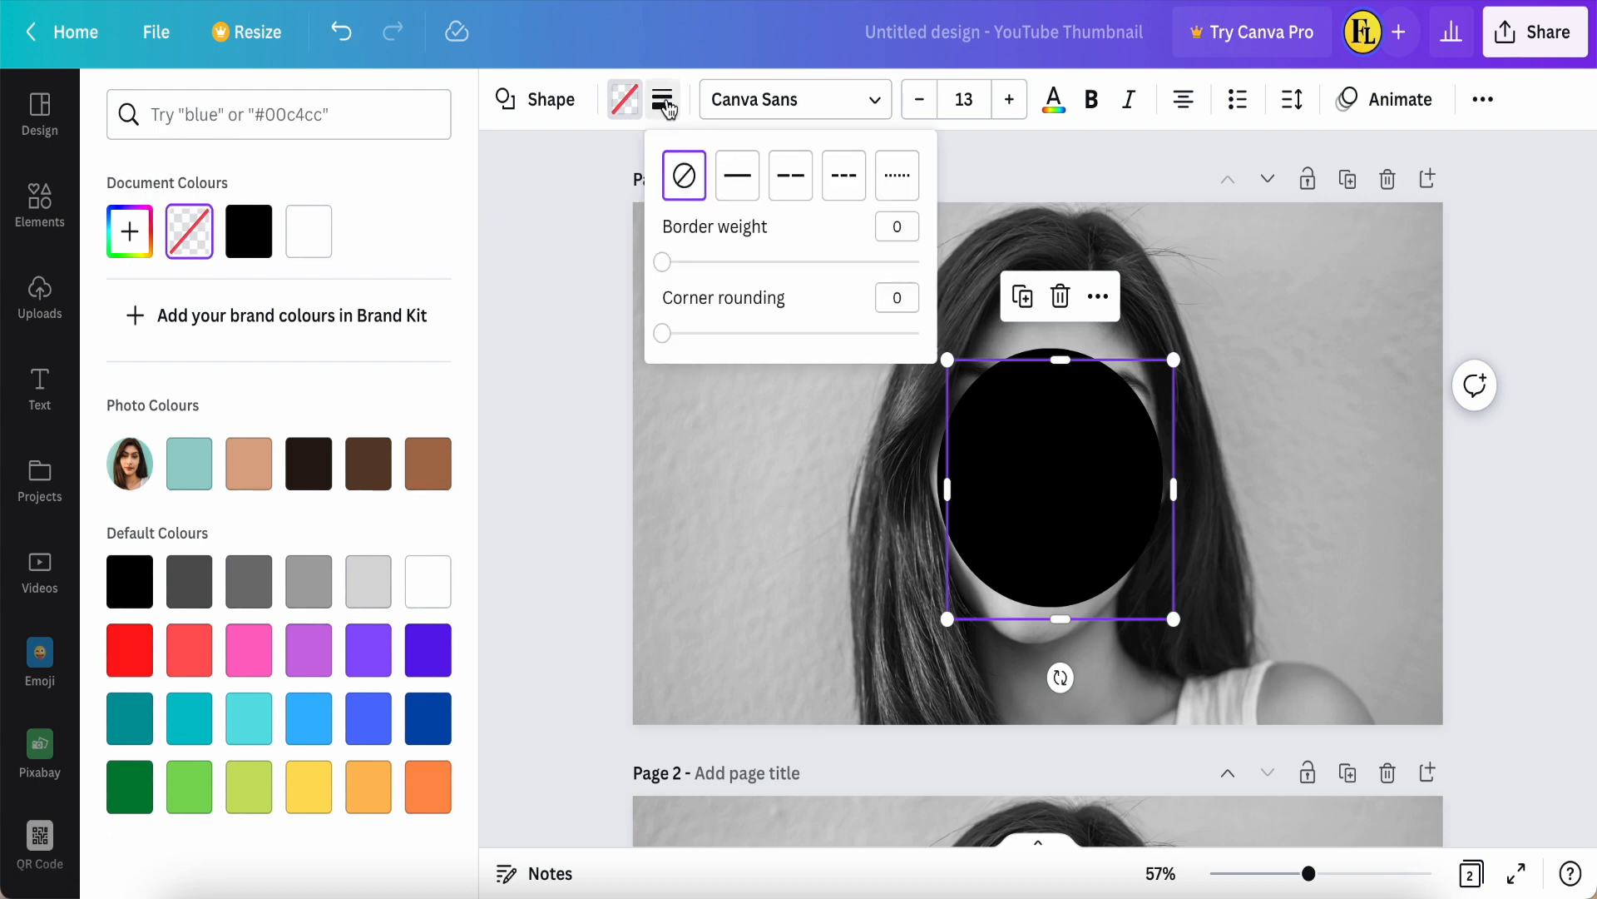
pyautogui.click(745, 193)
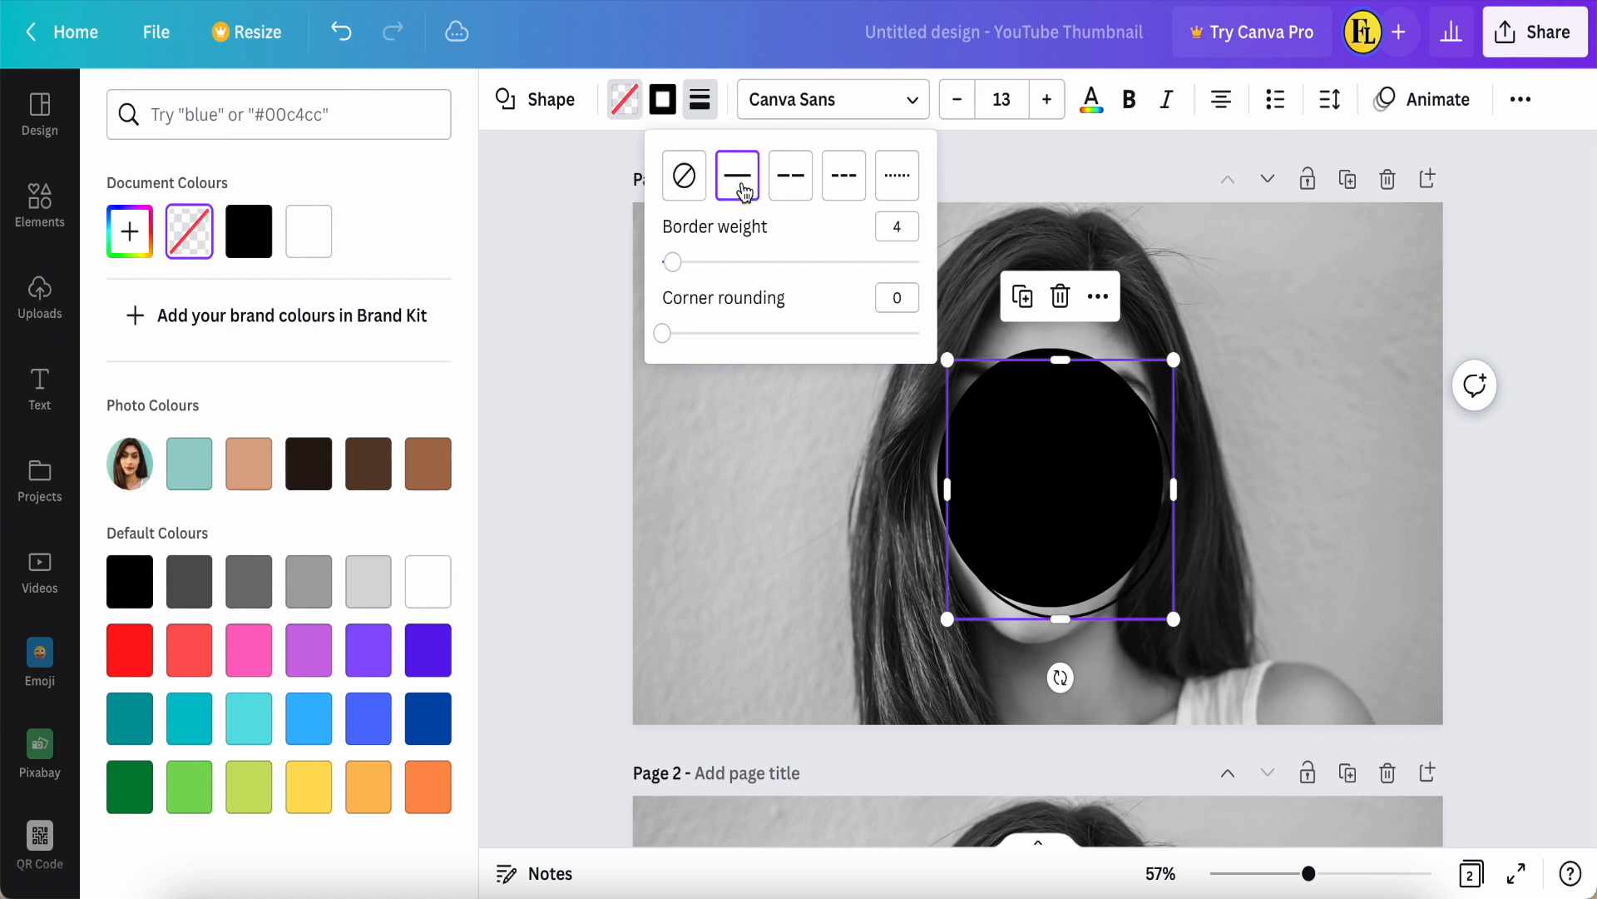
pyautogui.moveTo(676, 268); pyautogui.dragTo(749, 269)
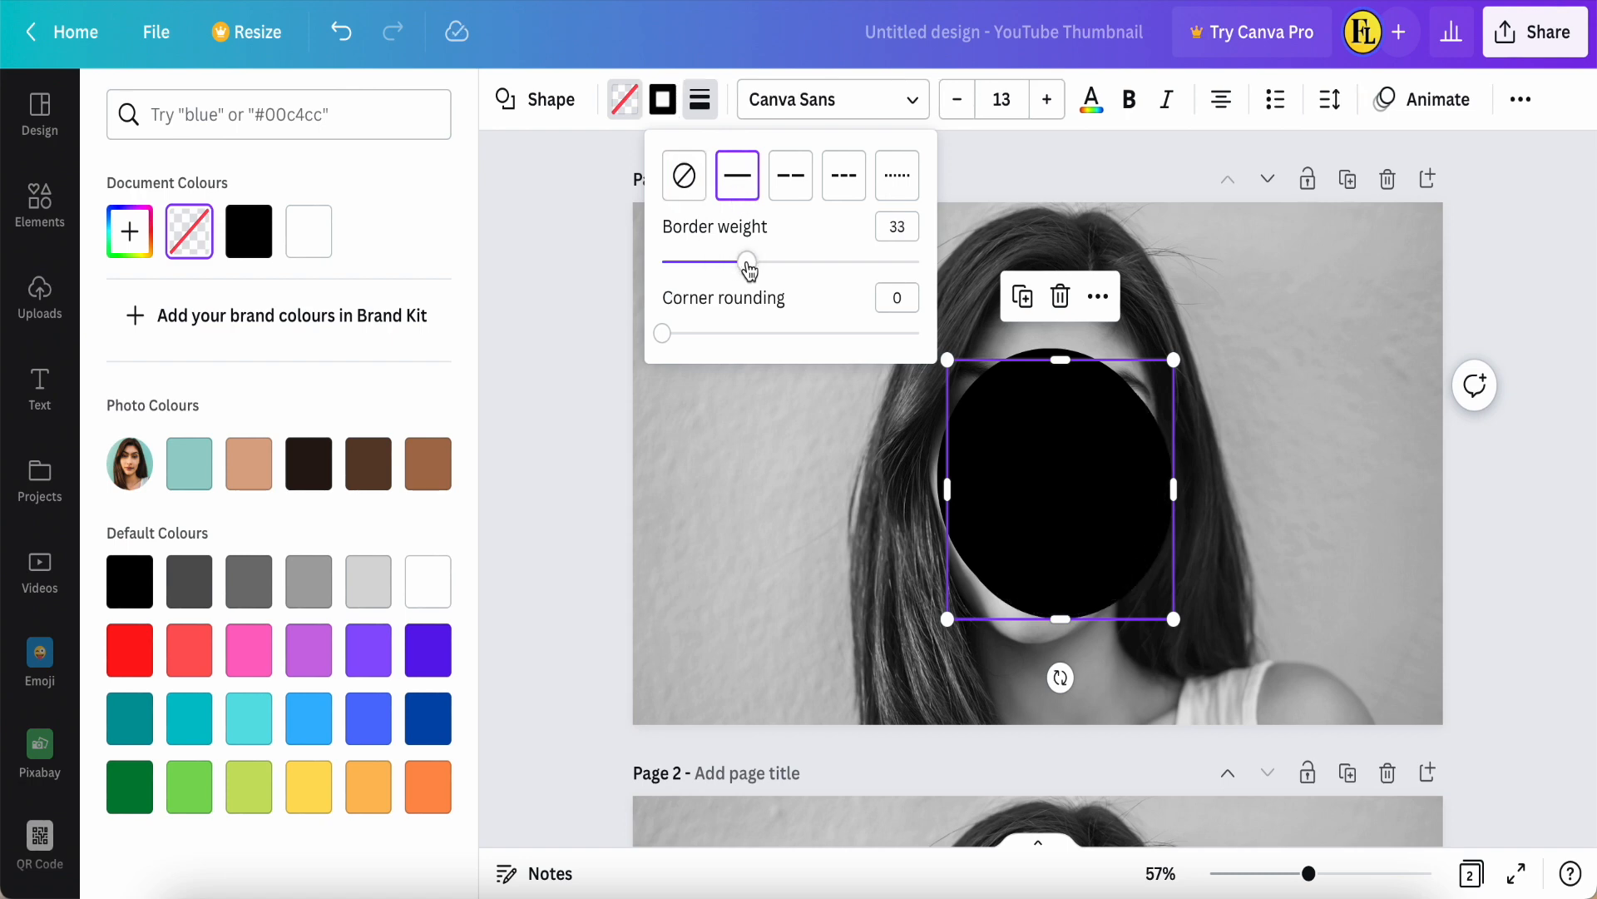
pyautogui.moveTo(749, 270); pyautogui.dragTo(767, 275)
pyautogui.click(816, 448)
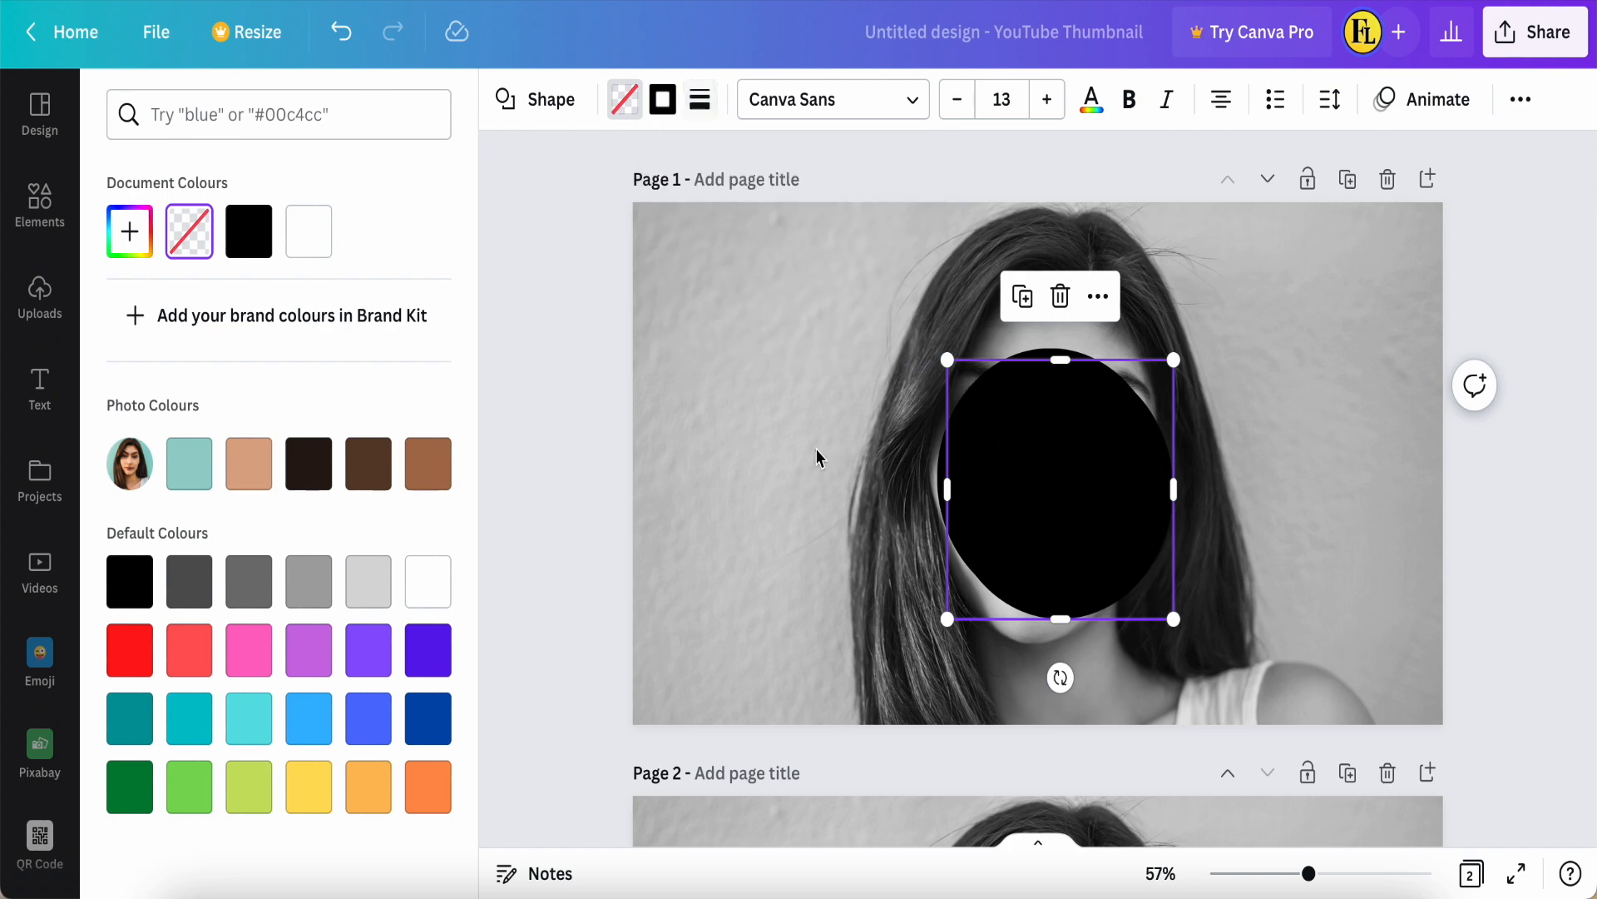
# Step: Enlarge the outlined circle into a ring surrounding the black circle and centre it on that circle
pyautogui.moveTo(1003, 496)
pyautogui.mouseDown()
pyautogui.moveTo(911, 428)
pyautogui.moveTo(737, 398)
pyautogui.moveTo(710, 421)
pyautogui.moveTo(1002, 477)
pyautogui.mouseUp()
pyautogui.moveTo(945, 348); pyautogui.dragTo(846, 301)
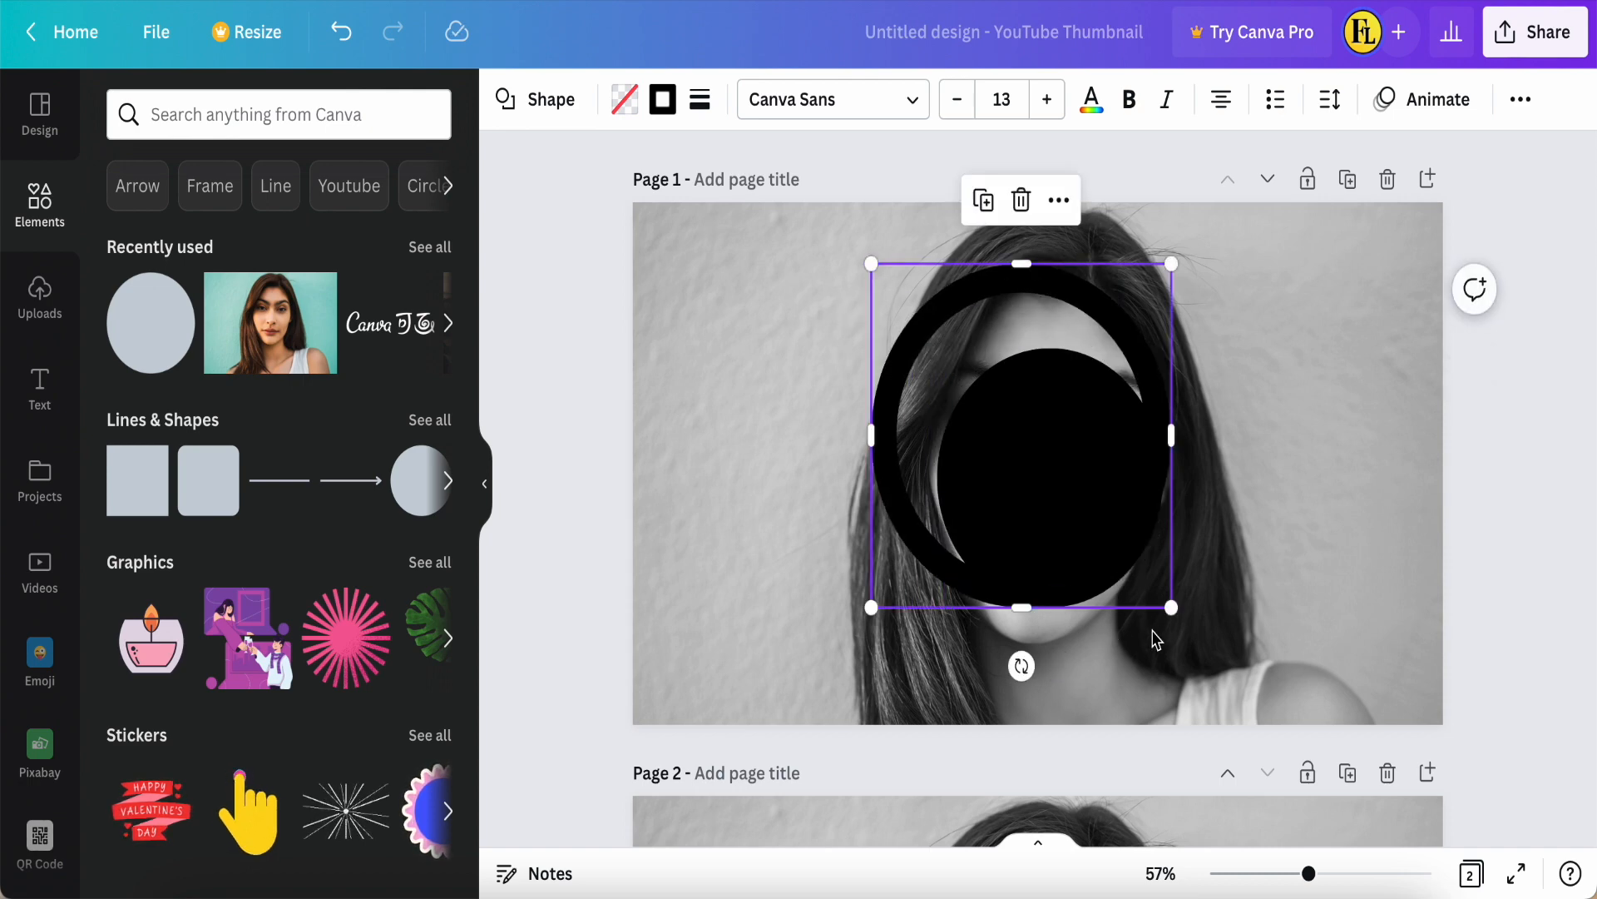
pyautogui.moveTo(1192, 634); pyautogui.dragTo(1240, 689)
pyautogui.moveTo(1060, 499); pyautogui.dragTo(1065, 512)
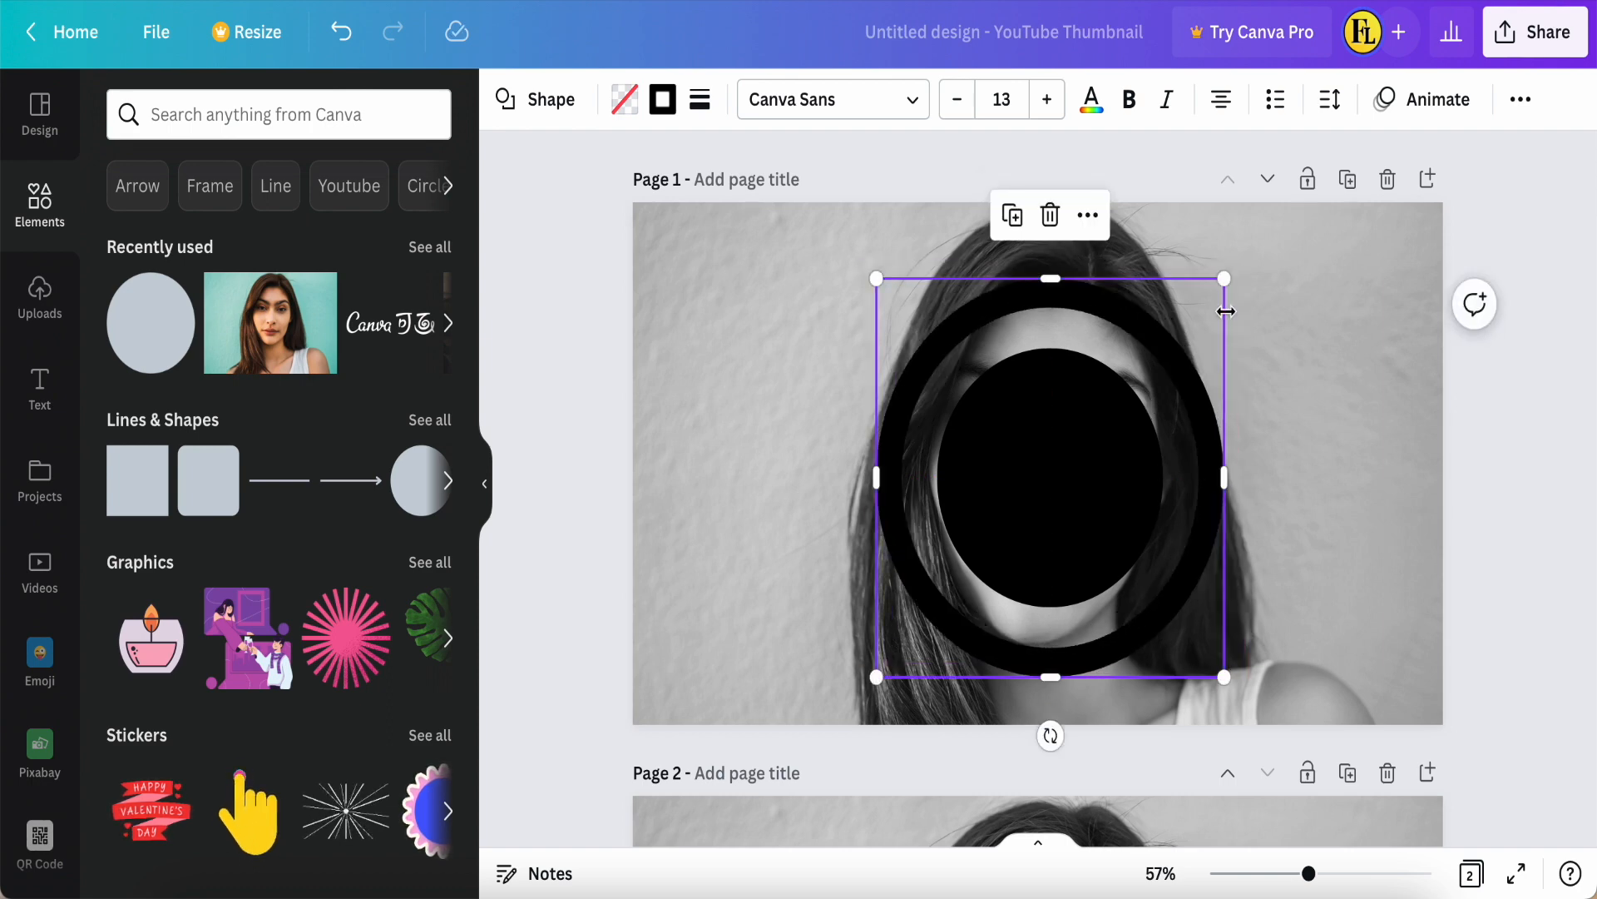
pyautogui.moveTo(1231, 279); pyautogui.dragTo(1216, 288)
pyautogui.moveTo(1045, 466); pyautogui.dragTo(1055, 463)
# Step: Duplicate the ring, enlarge the copy to about the full page height, and centre it around the first ring
pyautogui.click(1013, 227)
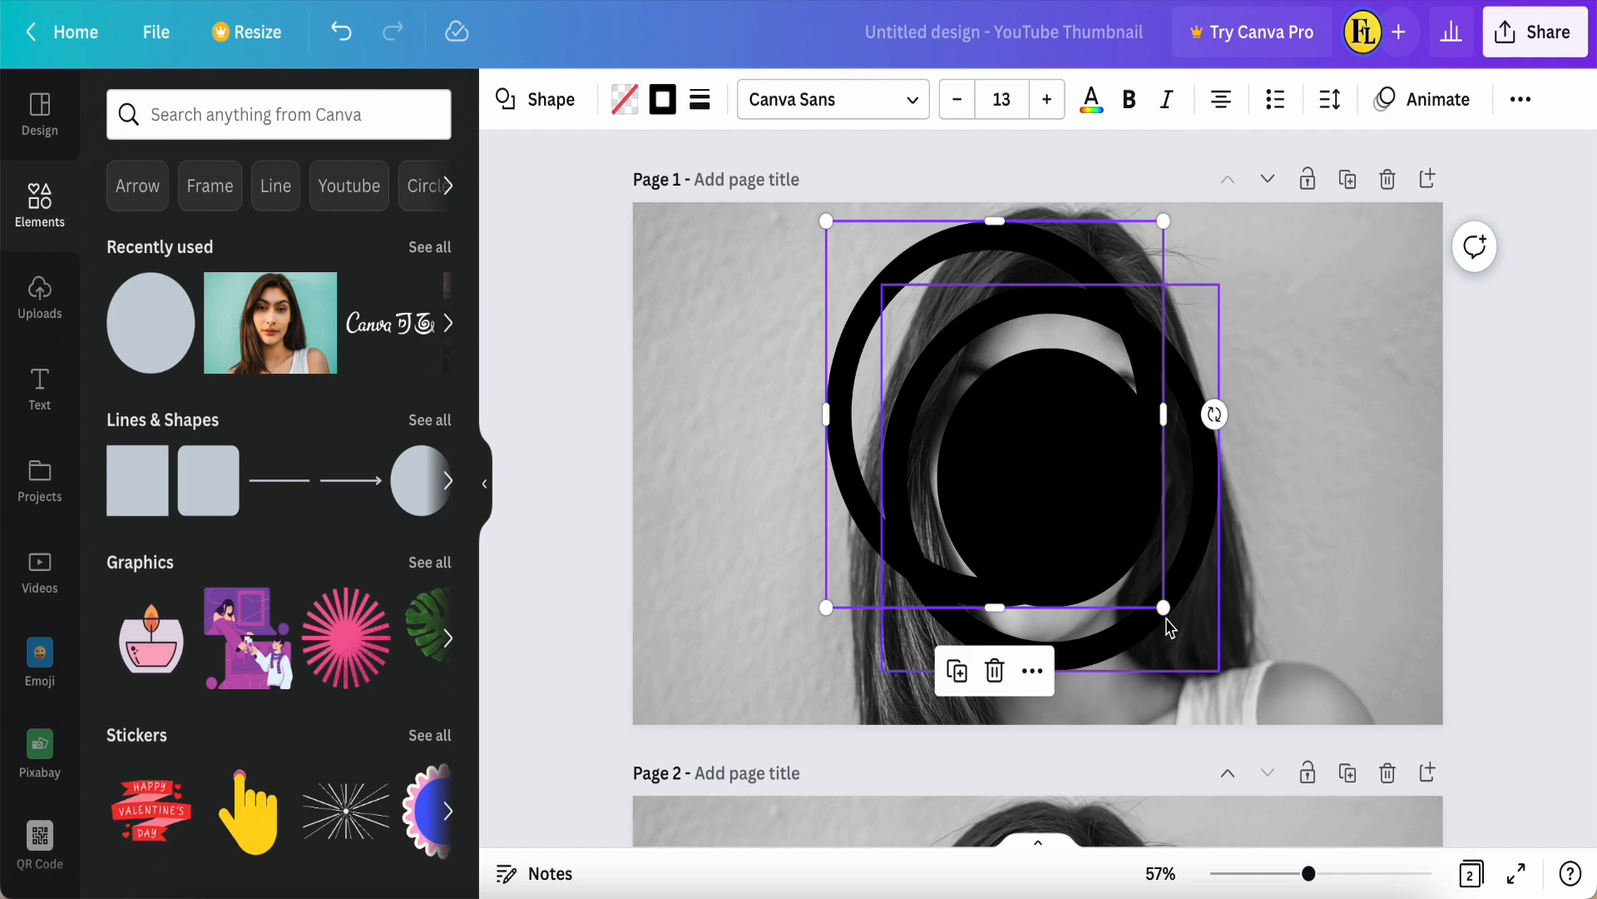
pyautogui.click(1165, 624)
pyautogui.click(865, 369)
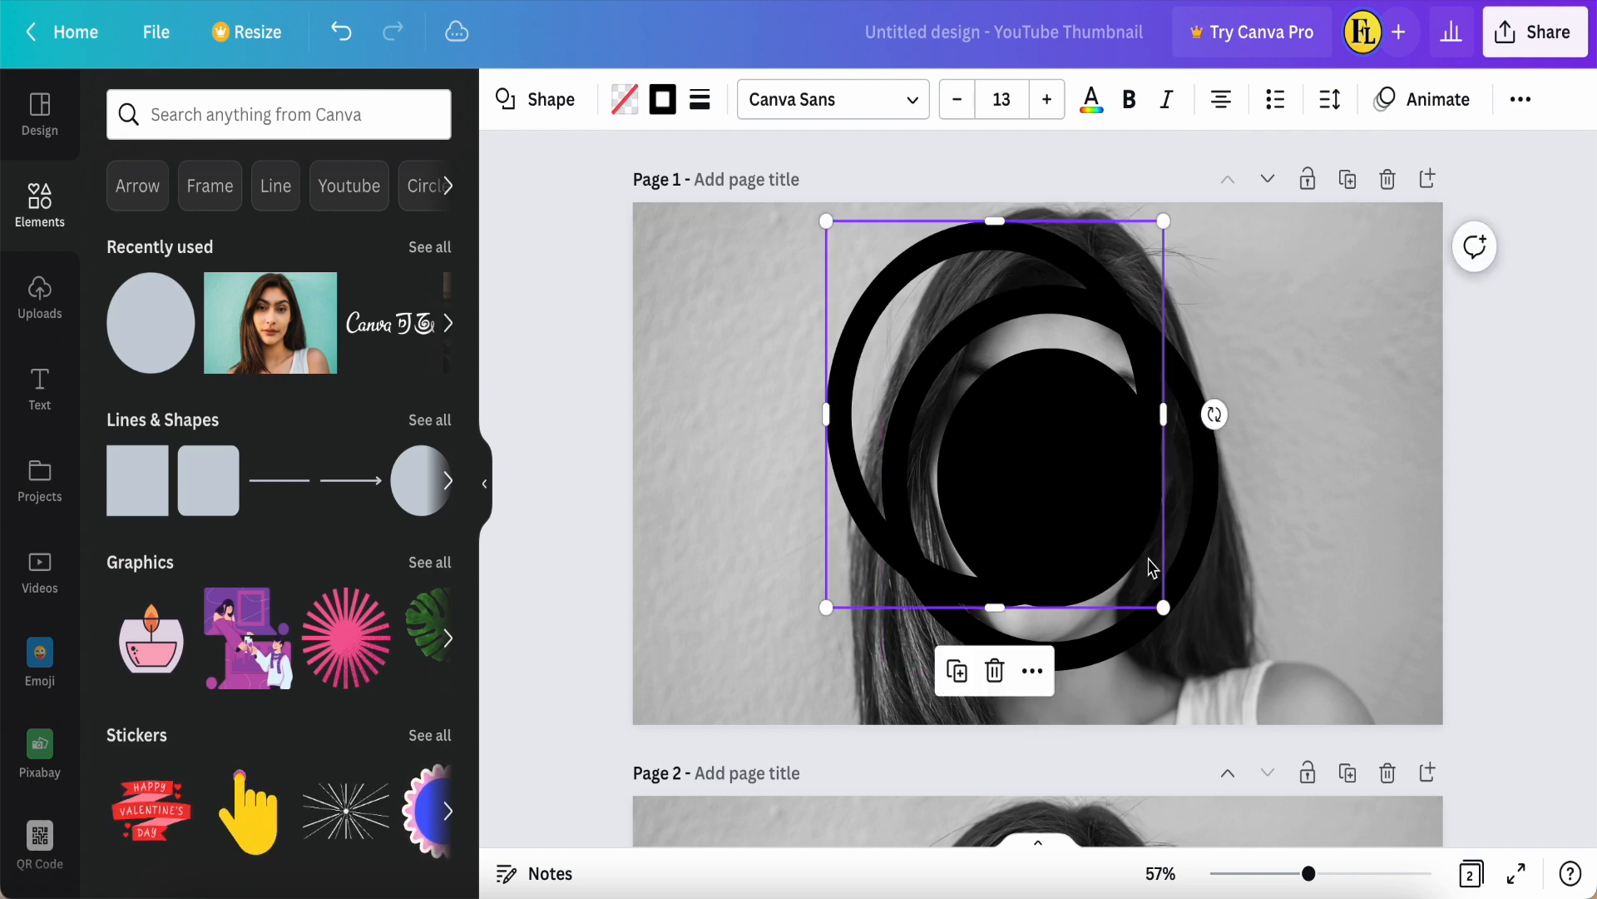
pyautogui.moveTo(1162, 605); pyautogui.dragTo(1288, 730)
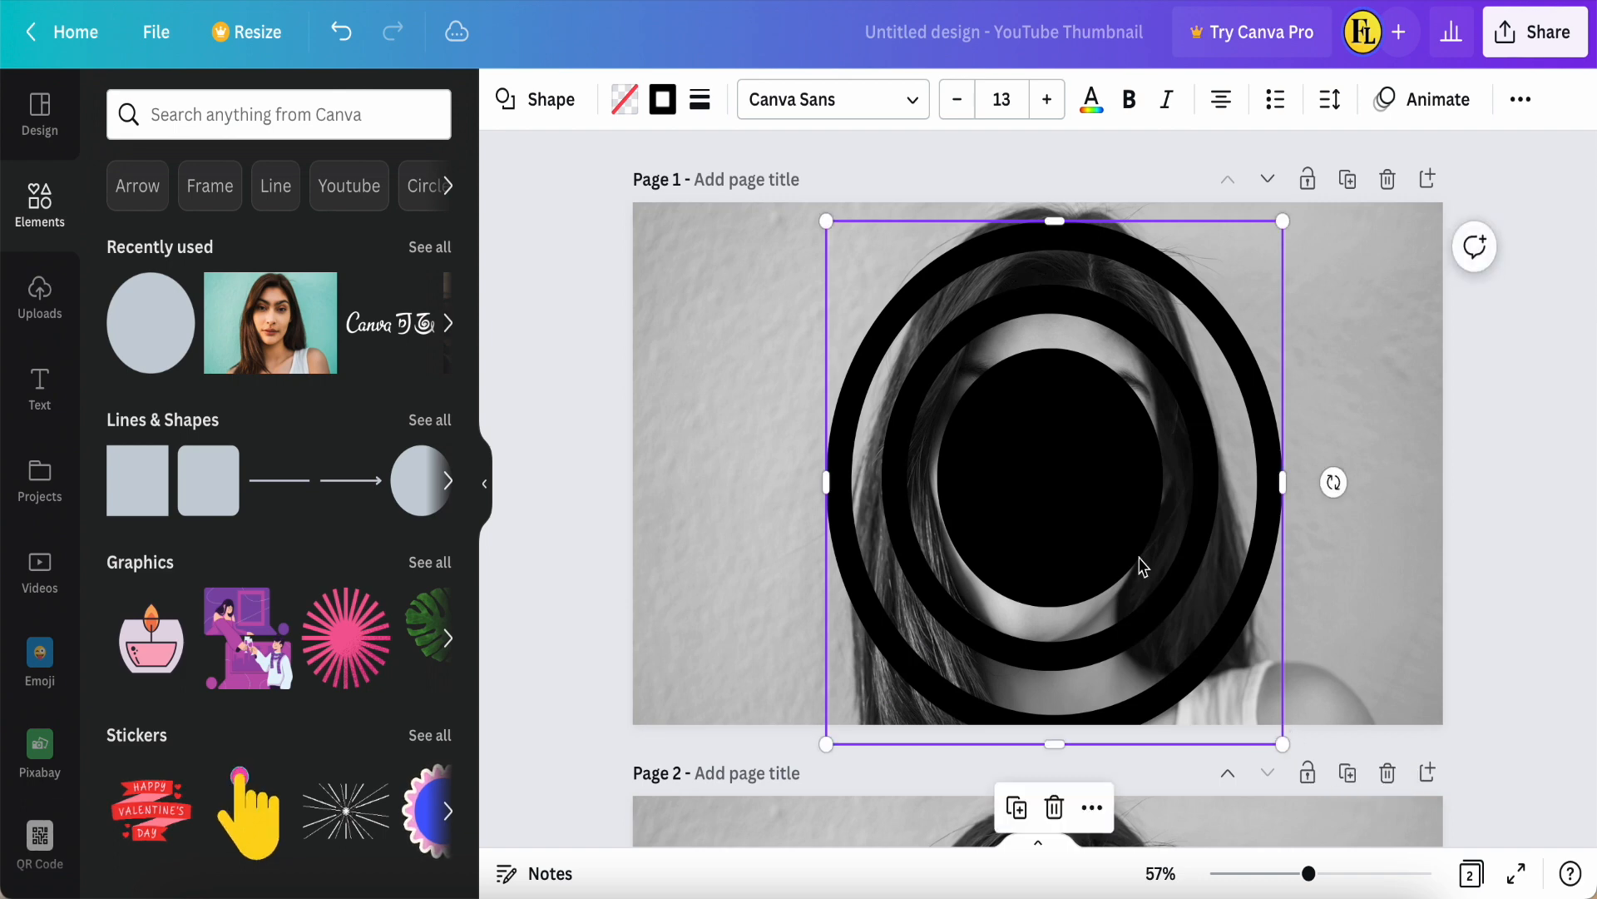
pyautogui.moveTo(1059, 474); pyautogui.dragTo(1059, 463)
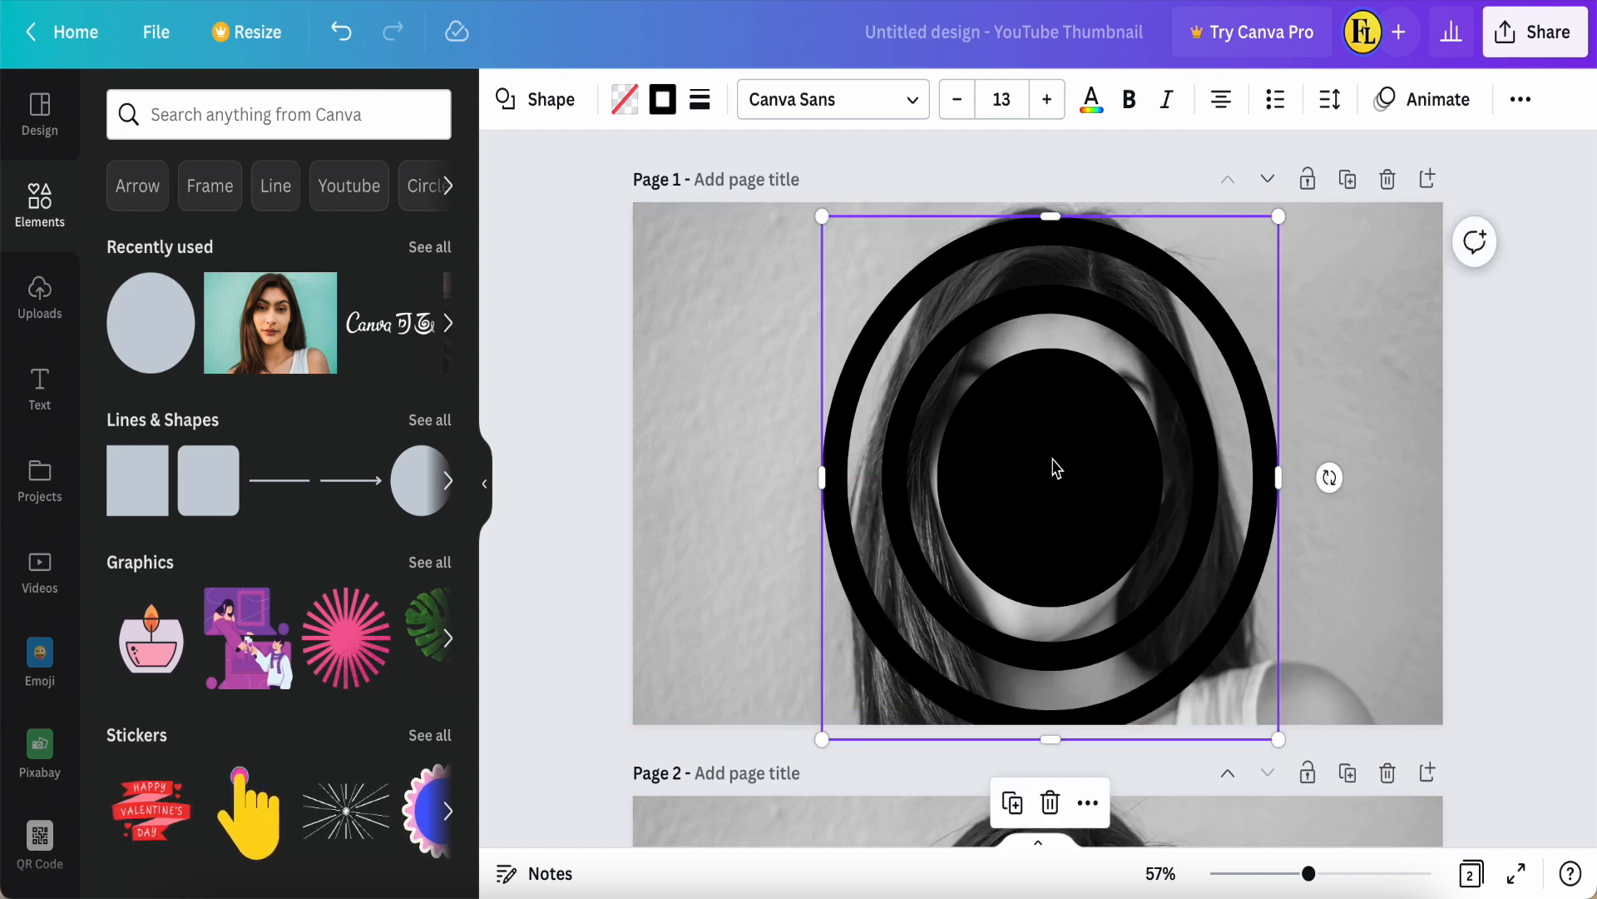
# Step: Duplicate the outermost ring and enlarge the copy beyond the page height, centring it around the other rings
pyautogui.rightClick(1055, 465)
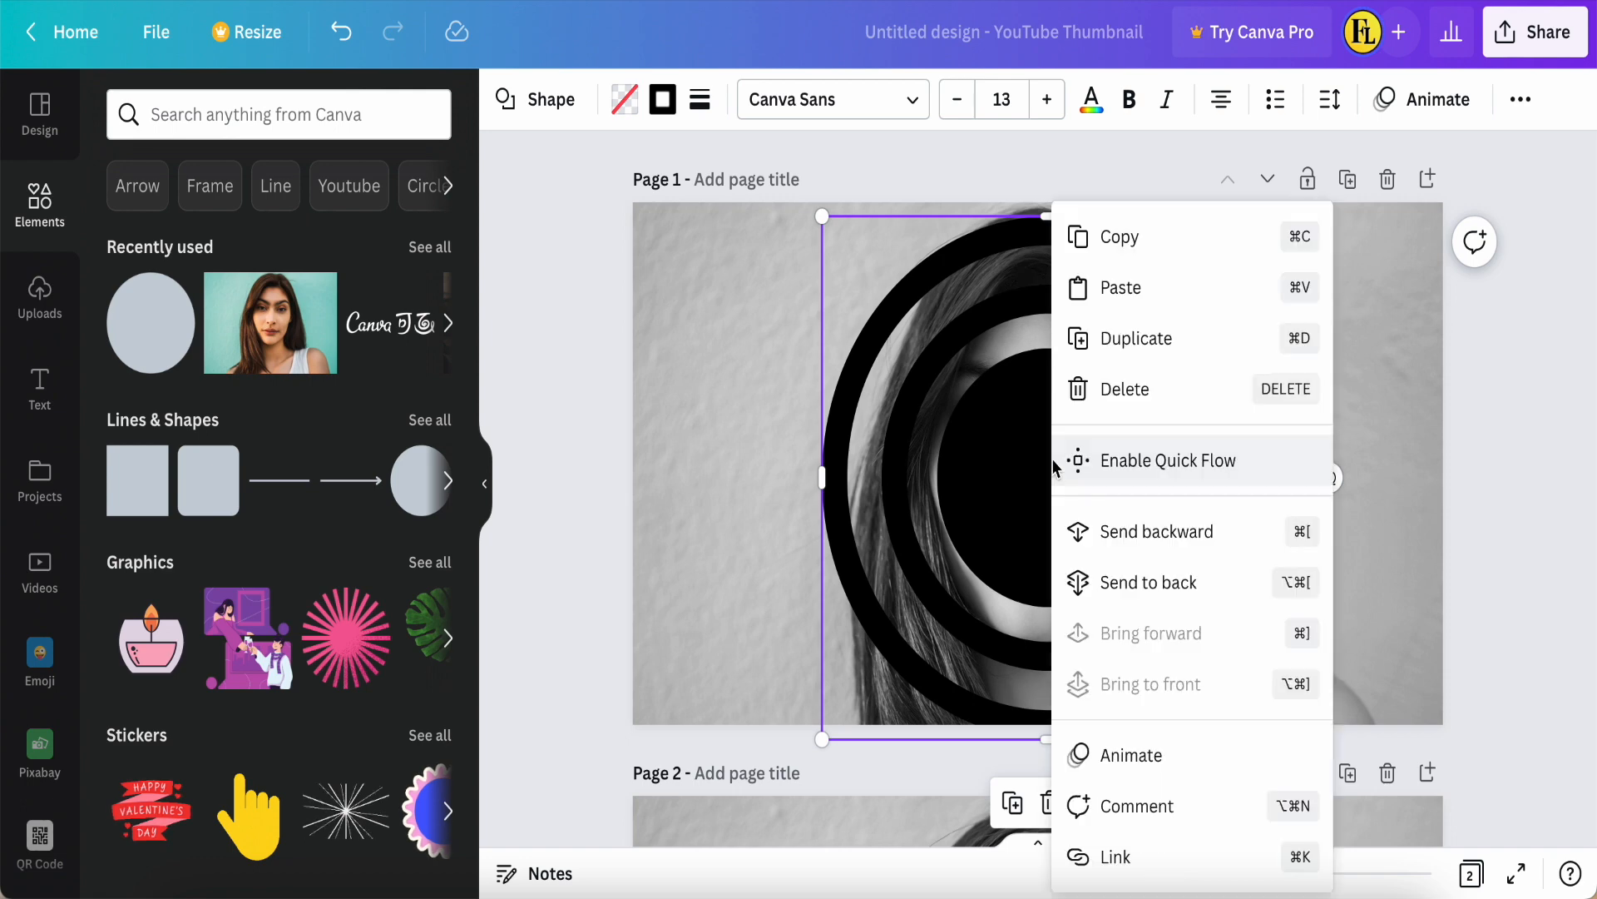
pyautogui.click(1127, 343)
pyautogui.moveTo(829, 226); pyautogui.dragTo(744, 172)
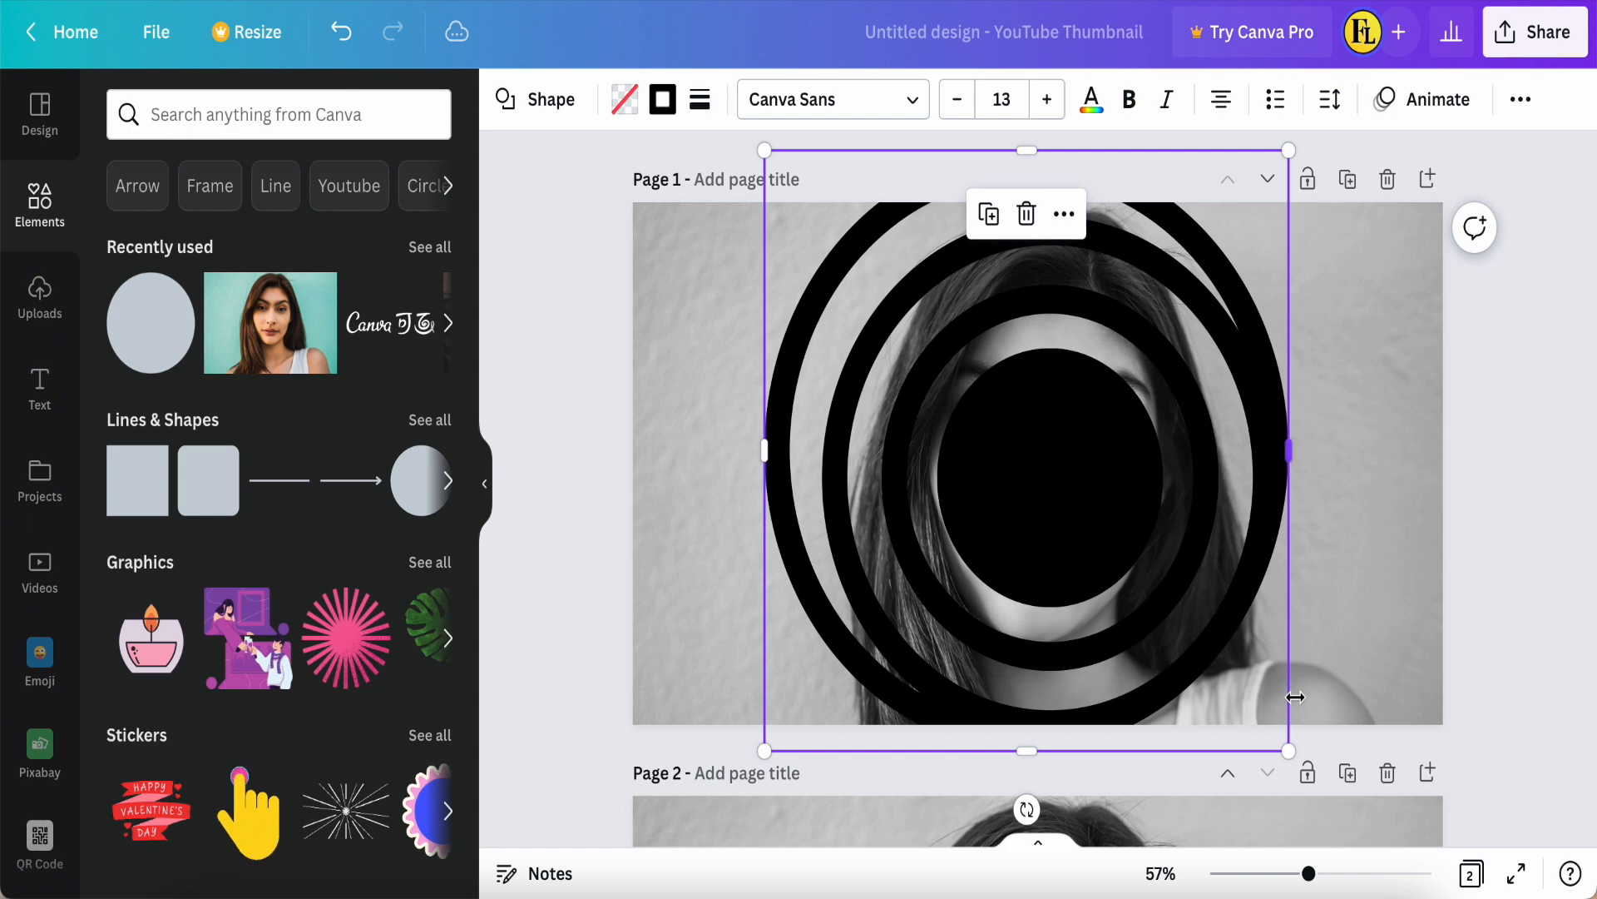
pyautogui.moveTo(1288, 751); pyautogui.dragTo(1340, 811)
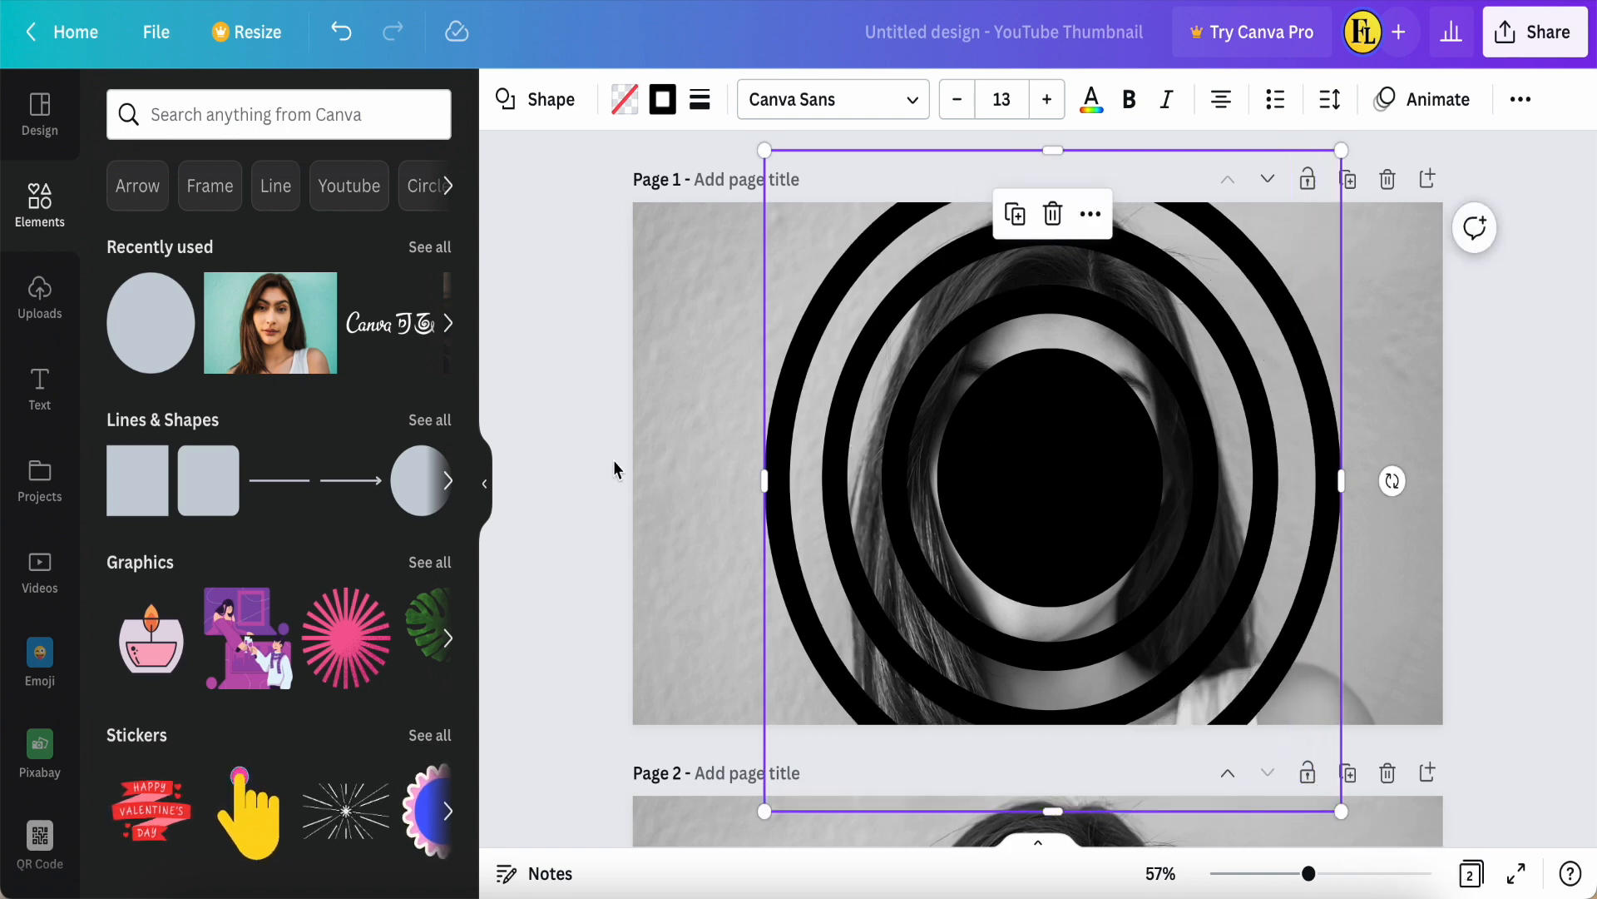
pyautogui.click(592, 455)
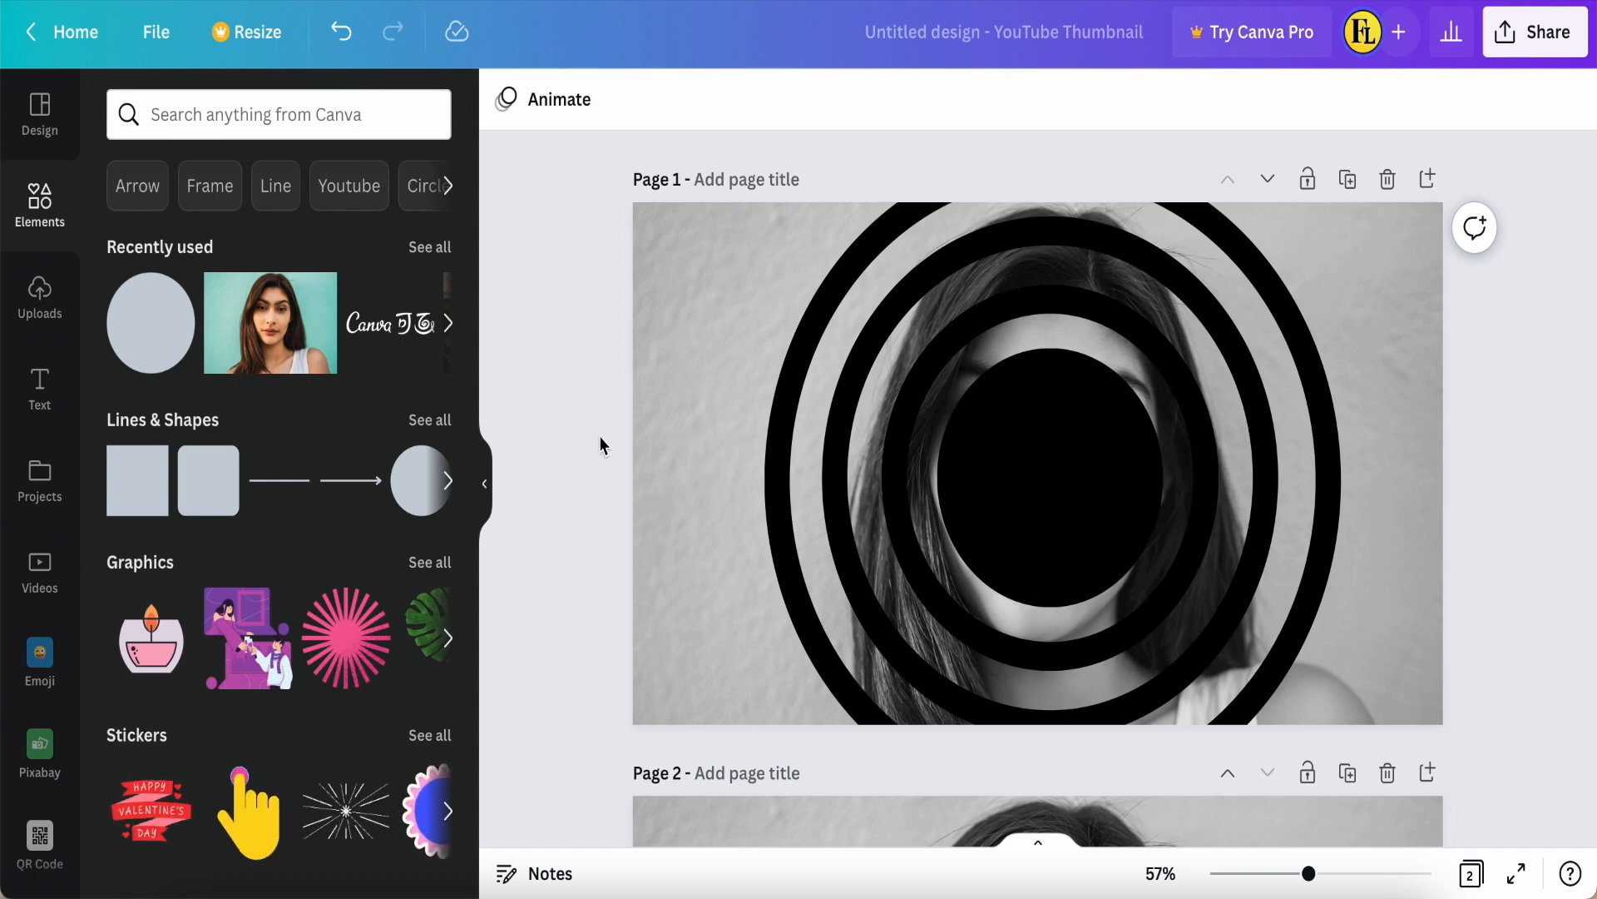
# Step: Detach the portrait photo from the background of page 1 and delete it
pyautogui.click(1418, 265)
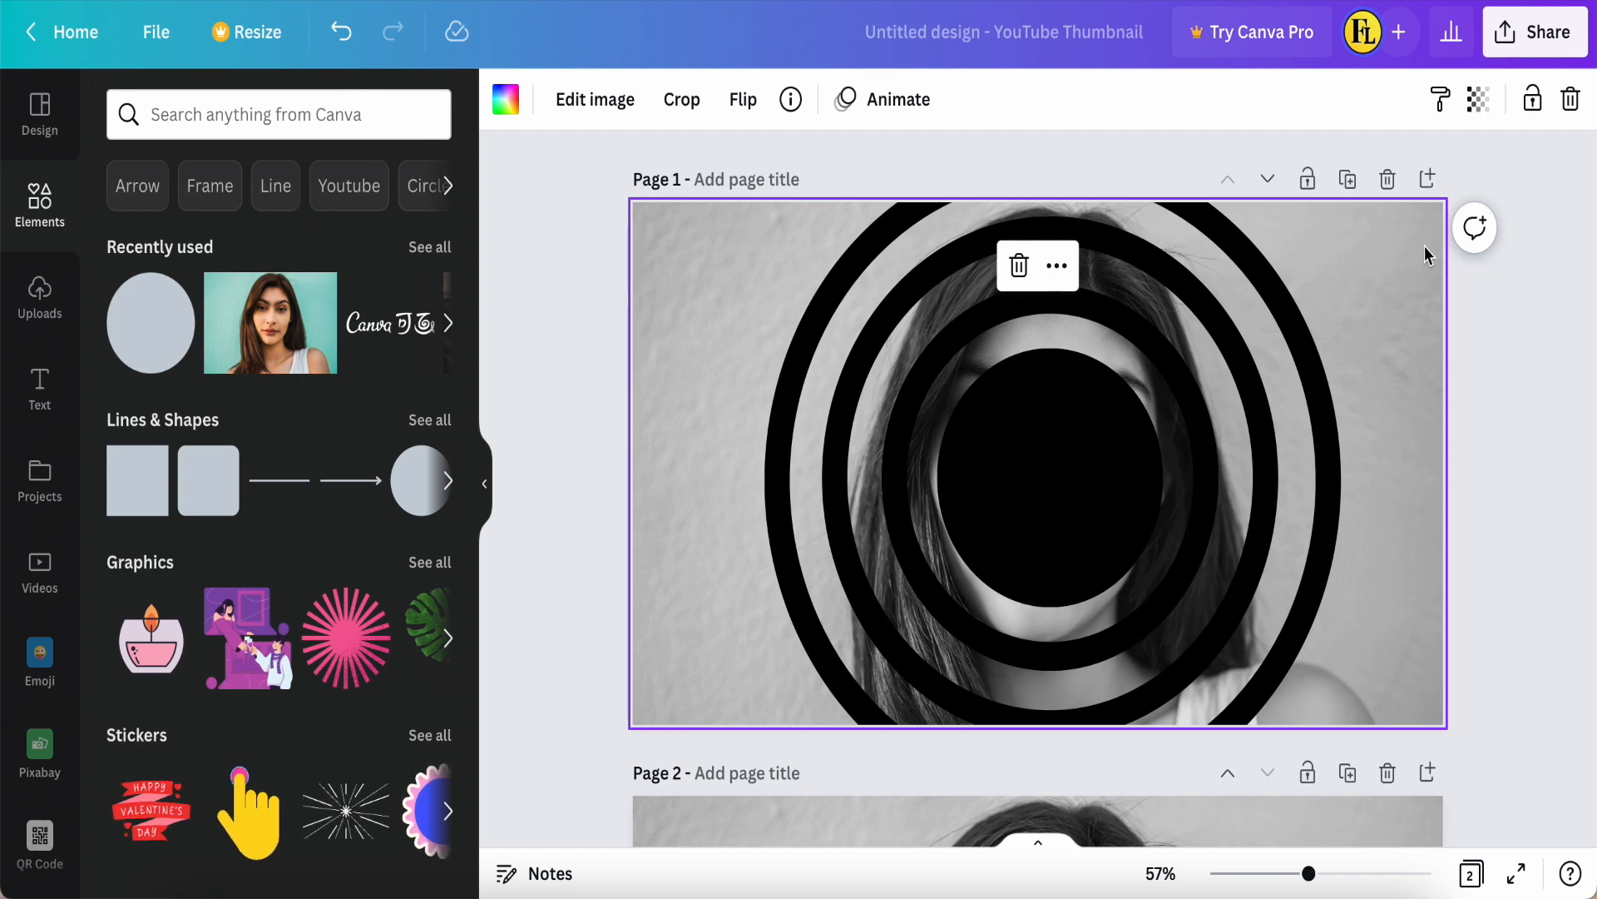
pyautogui.rightClick(1424, 246)
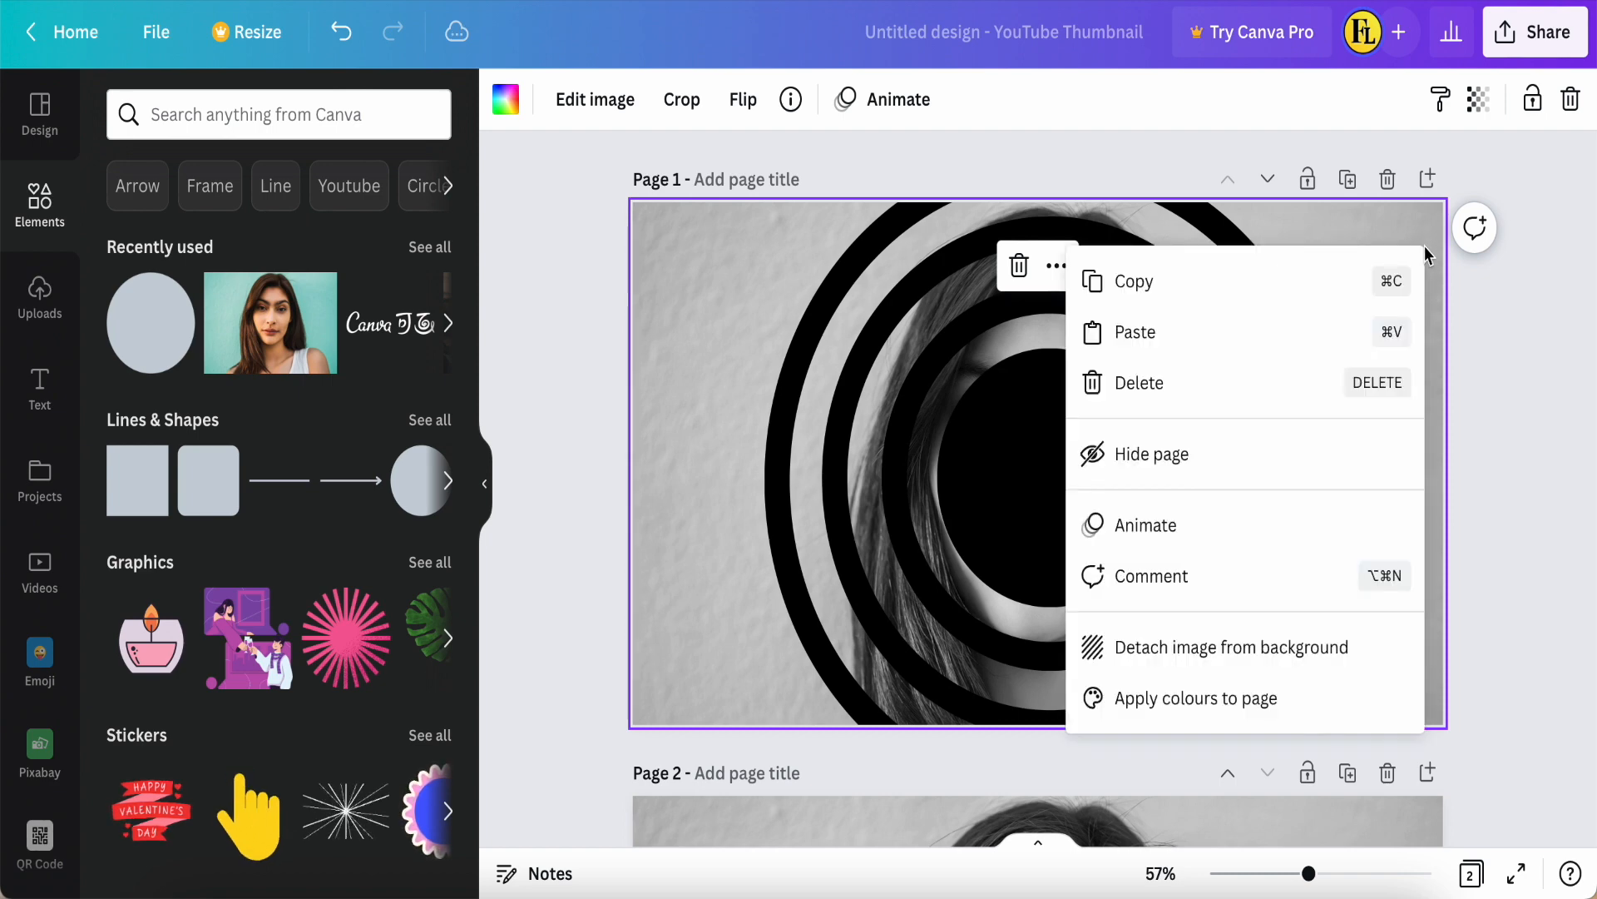
pyautogui.click(1197, 648)
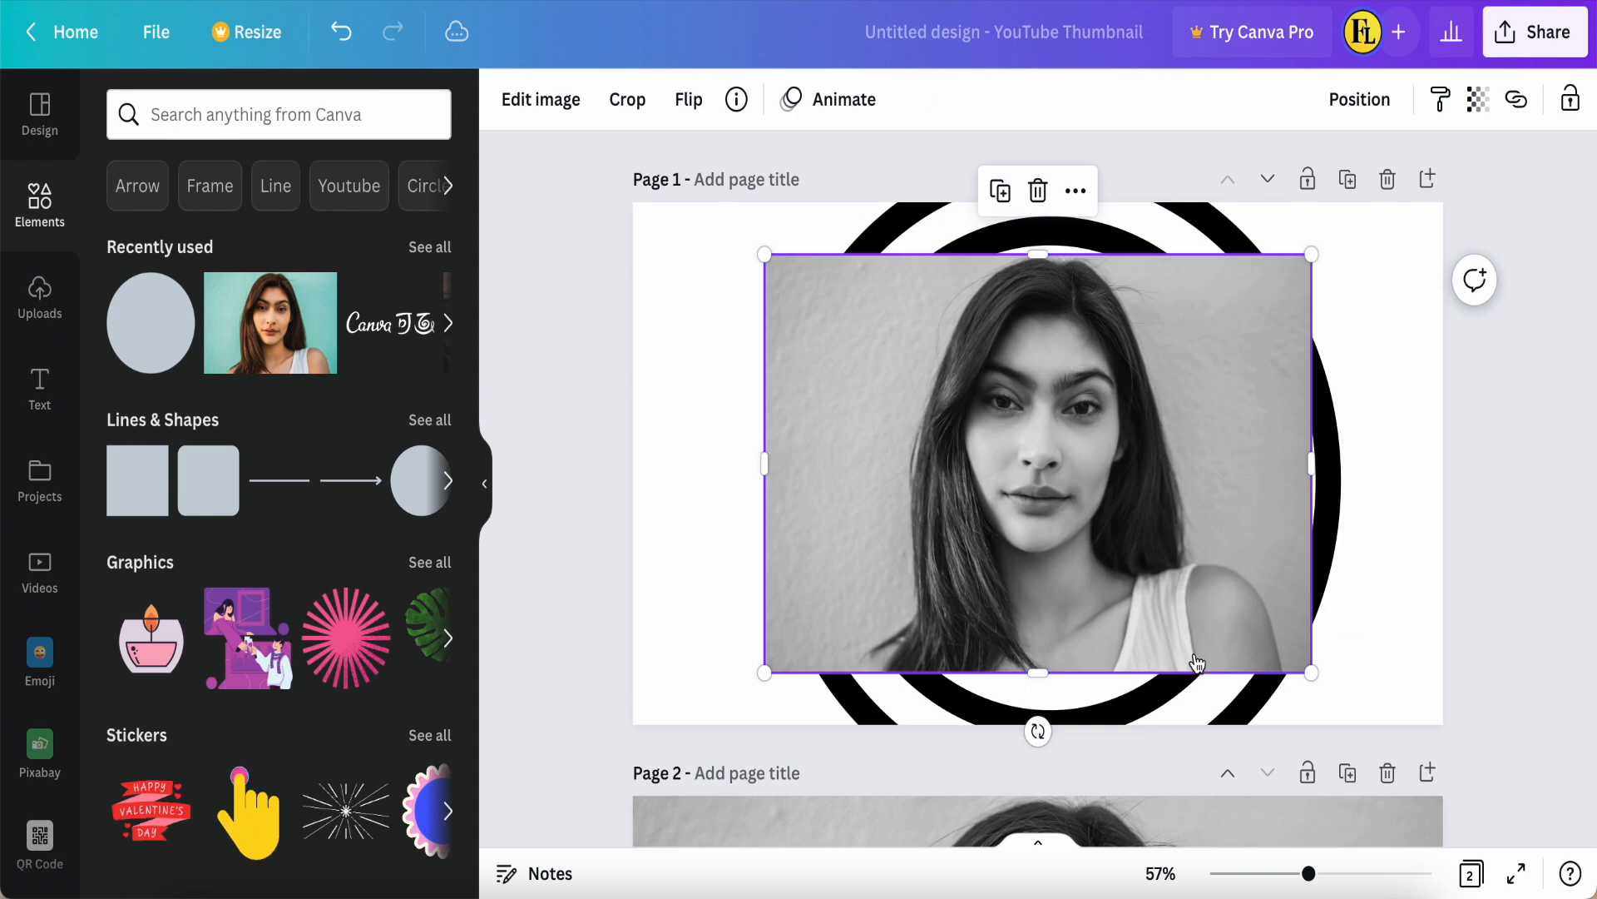
pyautogui.press('Delete')
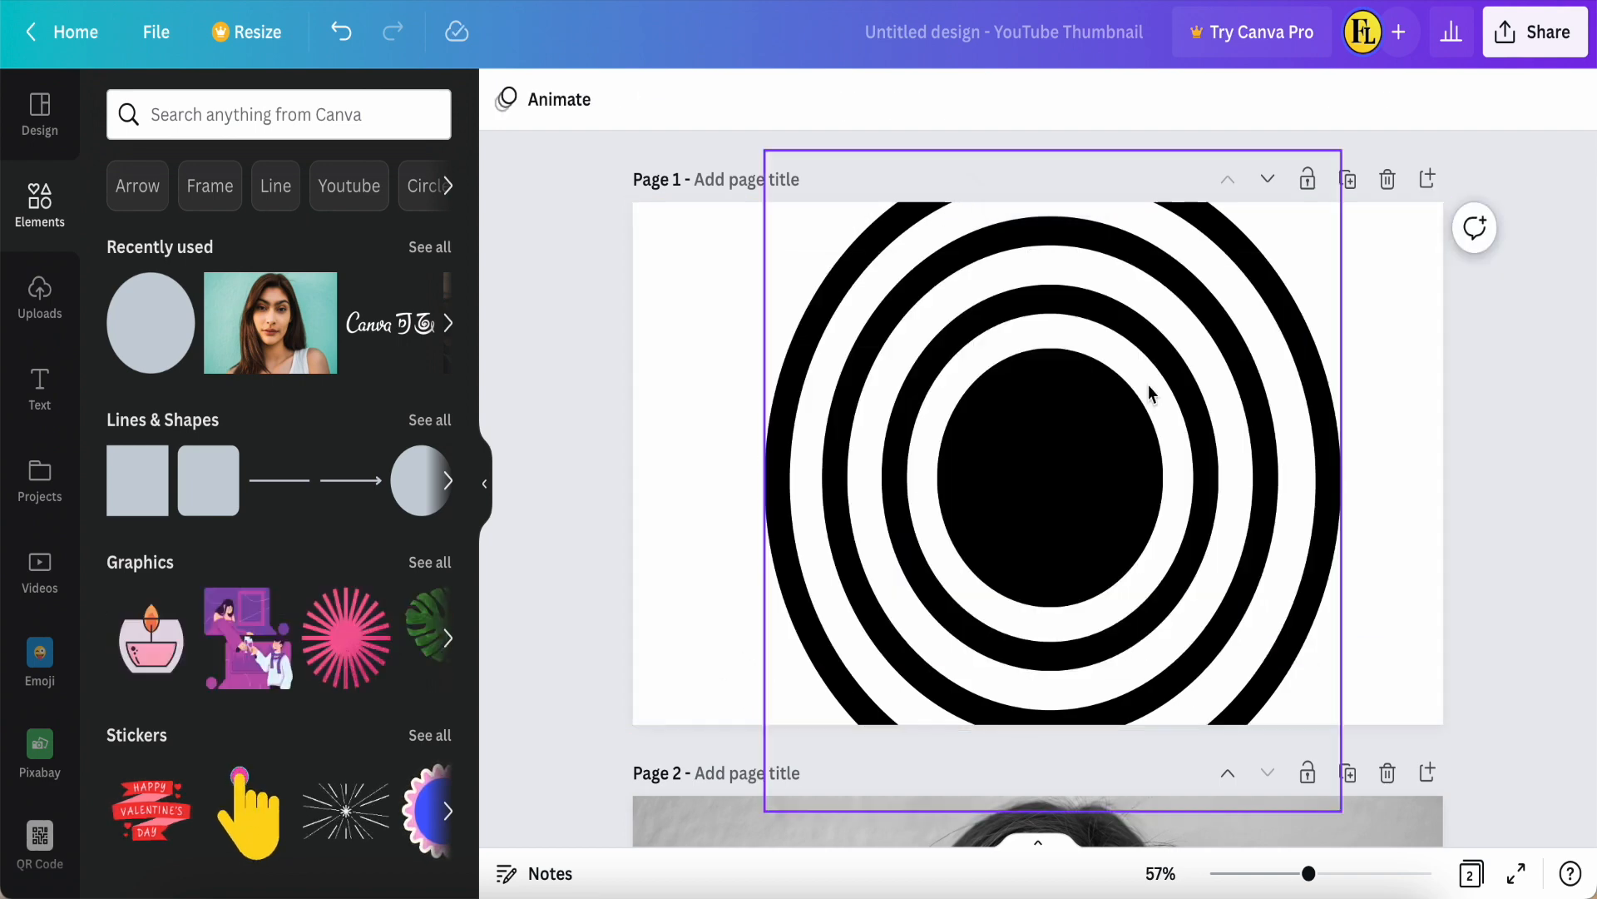
# Step: Download only page 1 of the design as a PNG file
pyautogui.click(1535, 31)
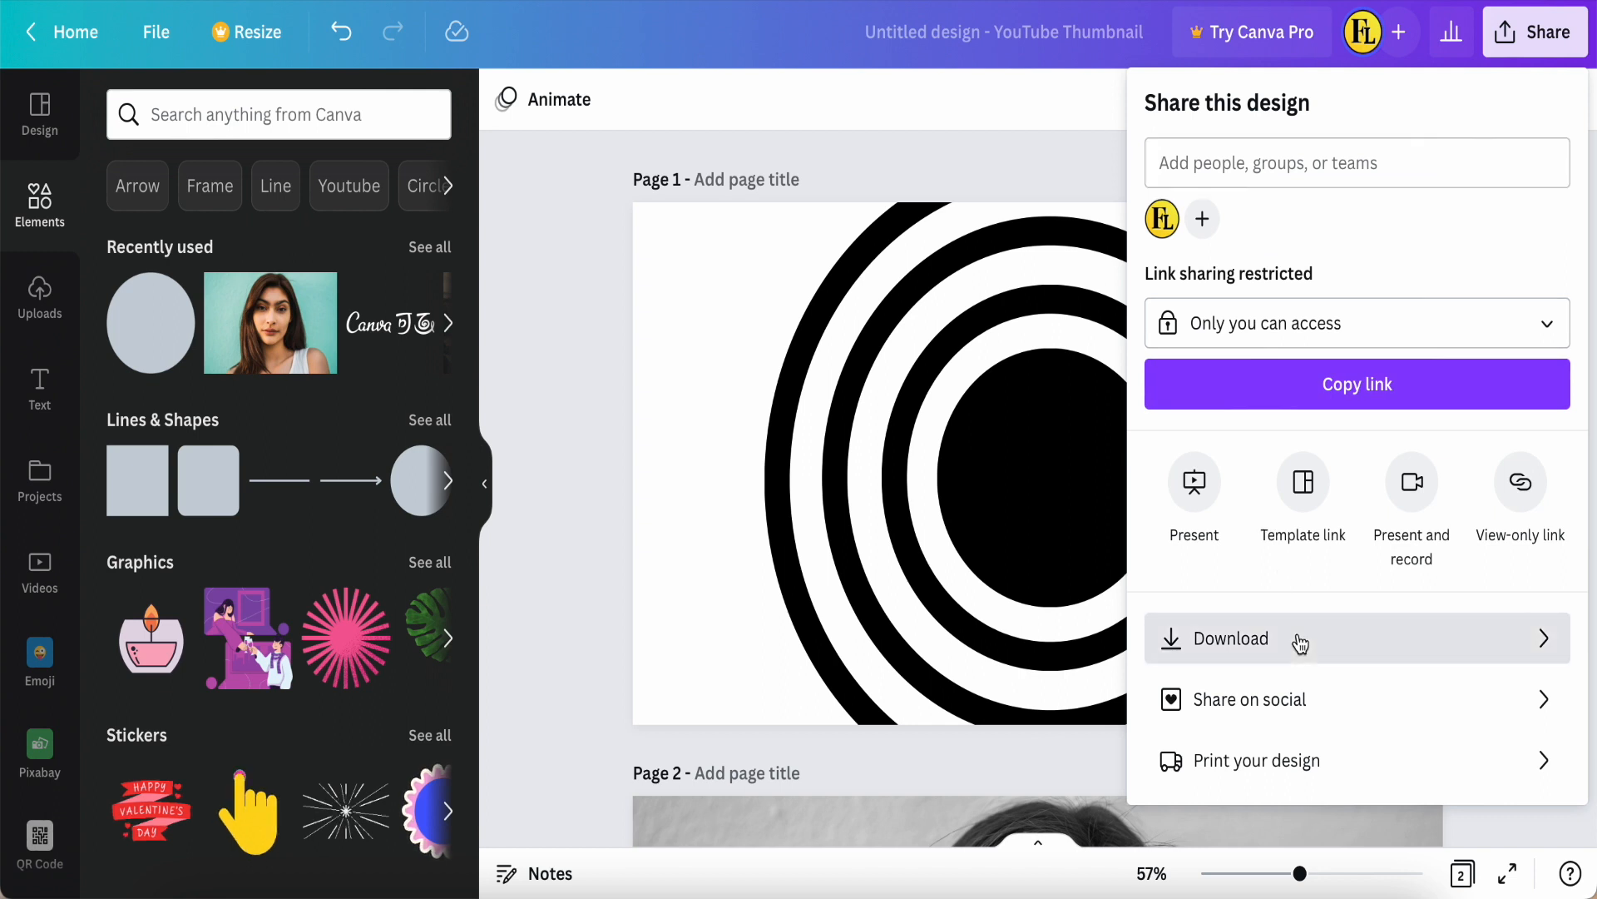
pyautogui.click(1301, 641)
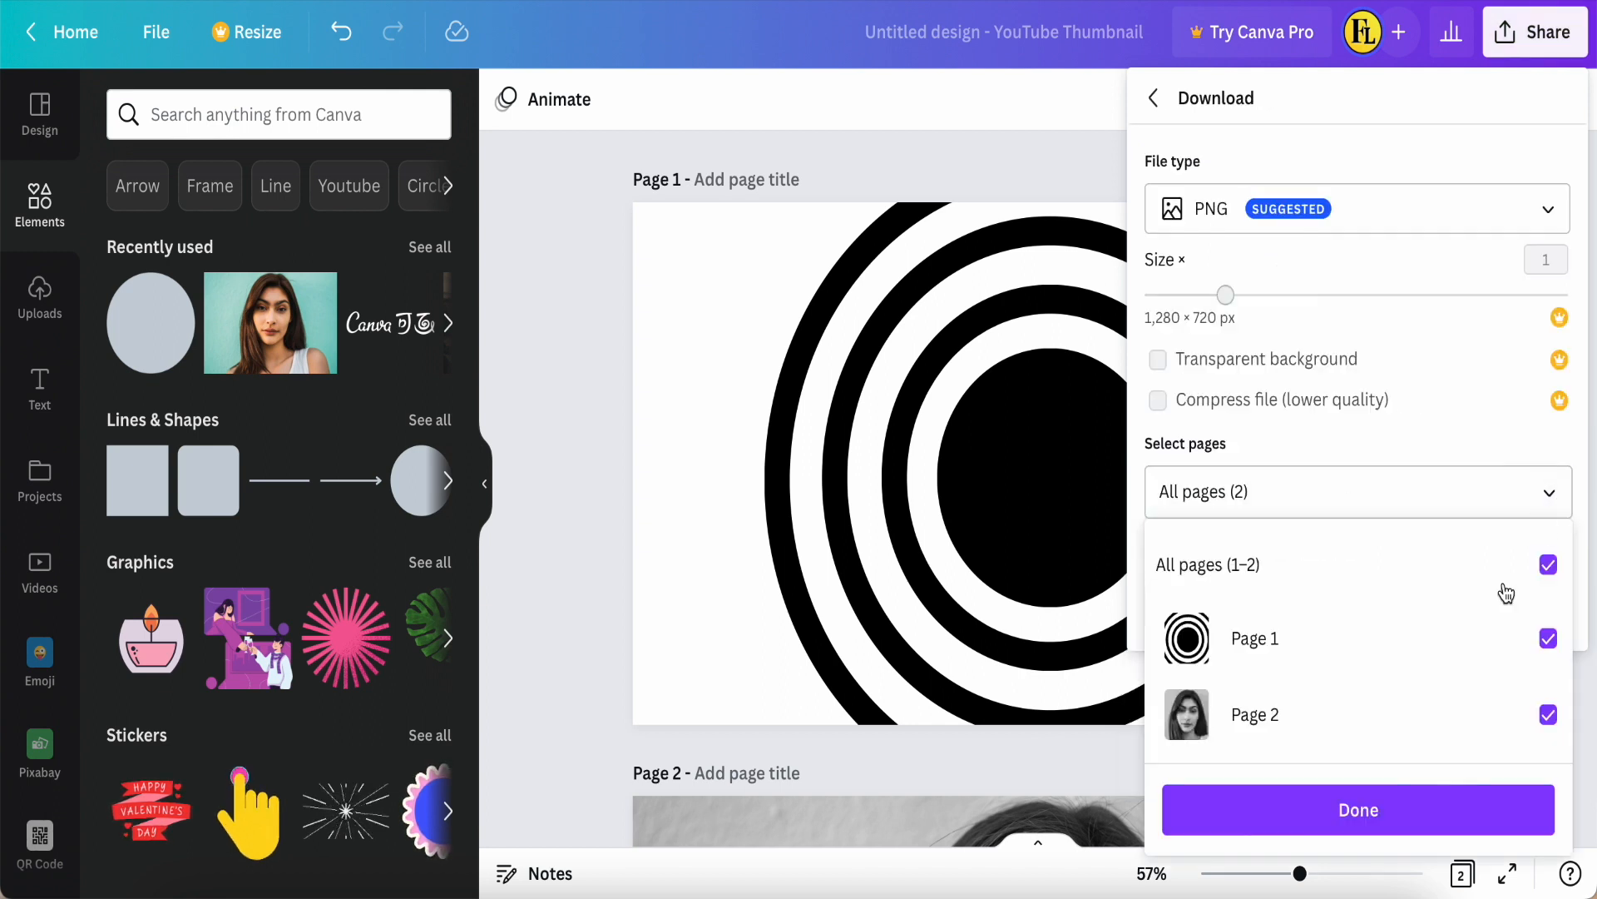
pyautogui.click(1206, 566)
pyautogui.click(1180, 665)
pyautogui.click(1359, 807)
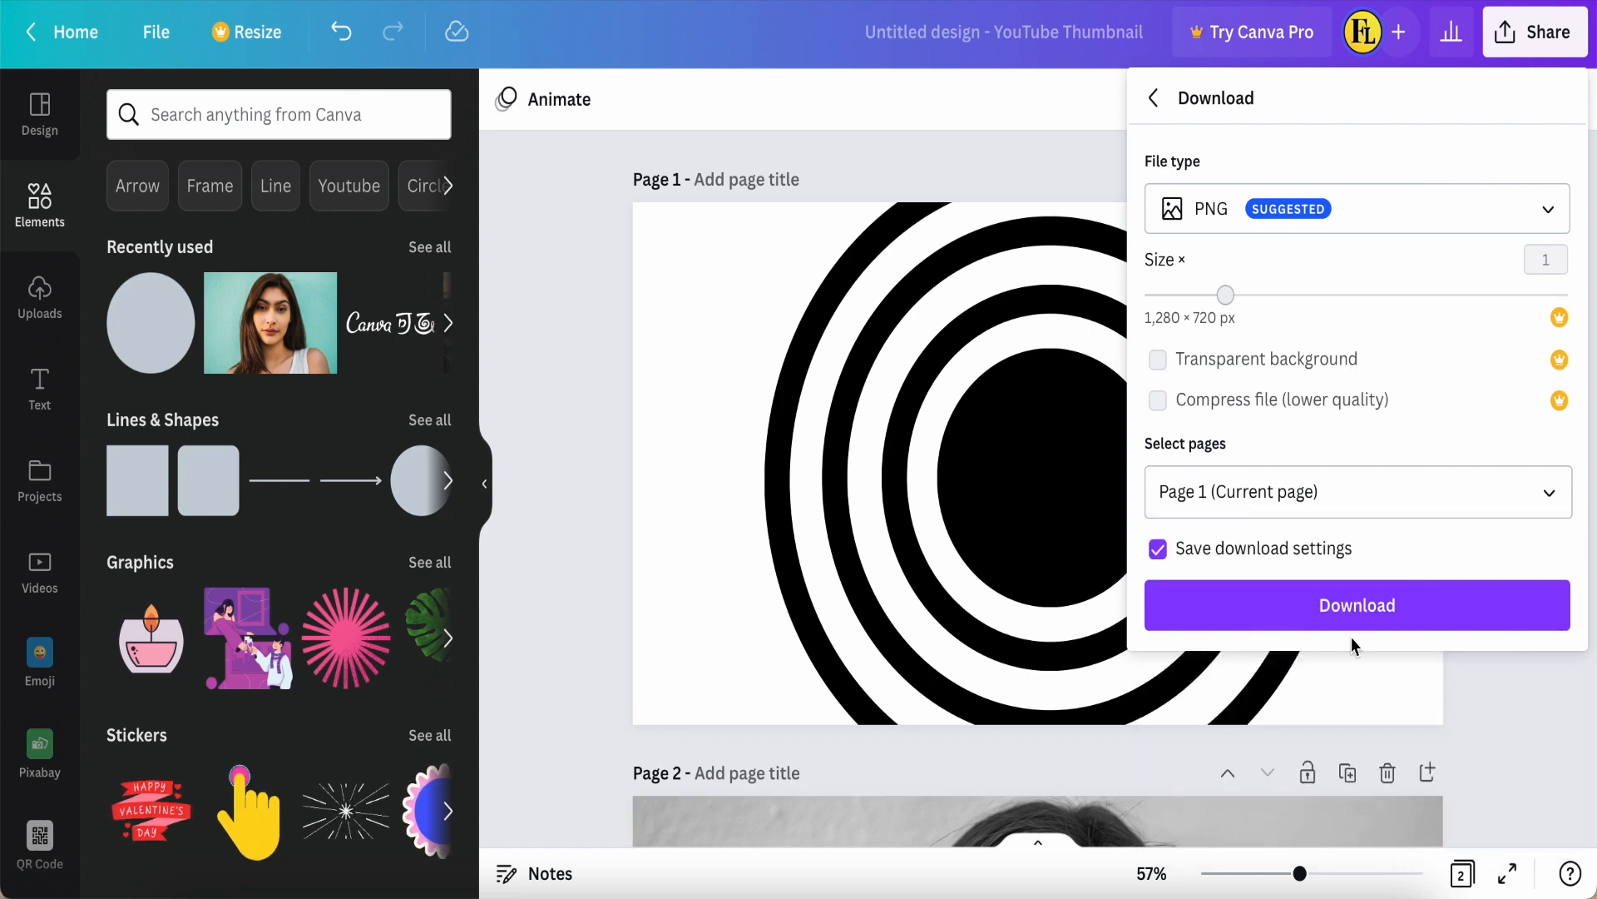
pyautogui.click(1356, 605)
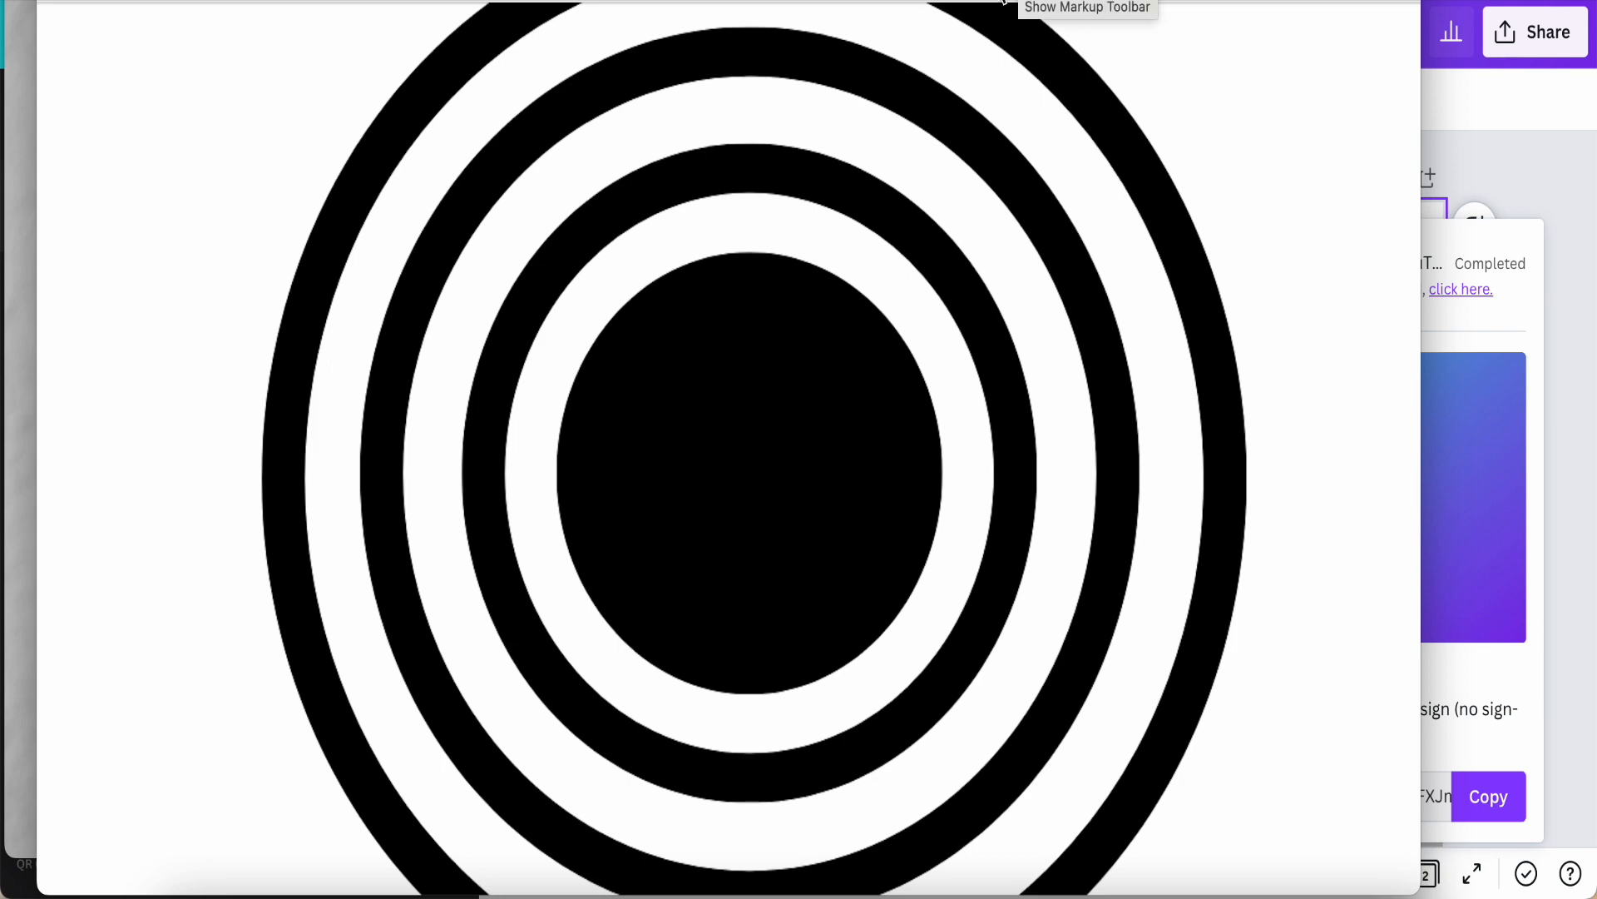
# Step: Try removing the black rings from the downloaded PNG in Preview with the Instant Alpha markup tool, and undo it
pyautogui.scroll(3, 1038, 42)
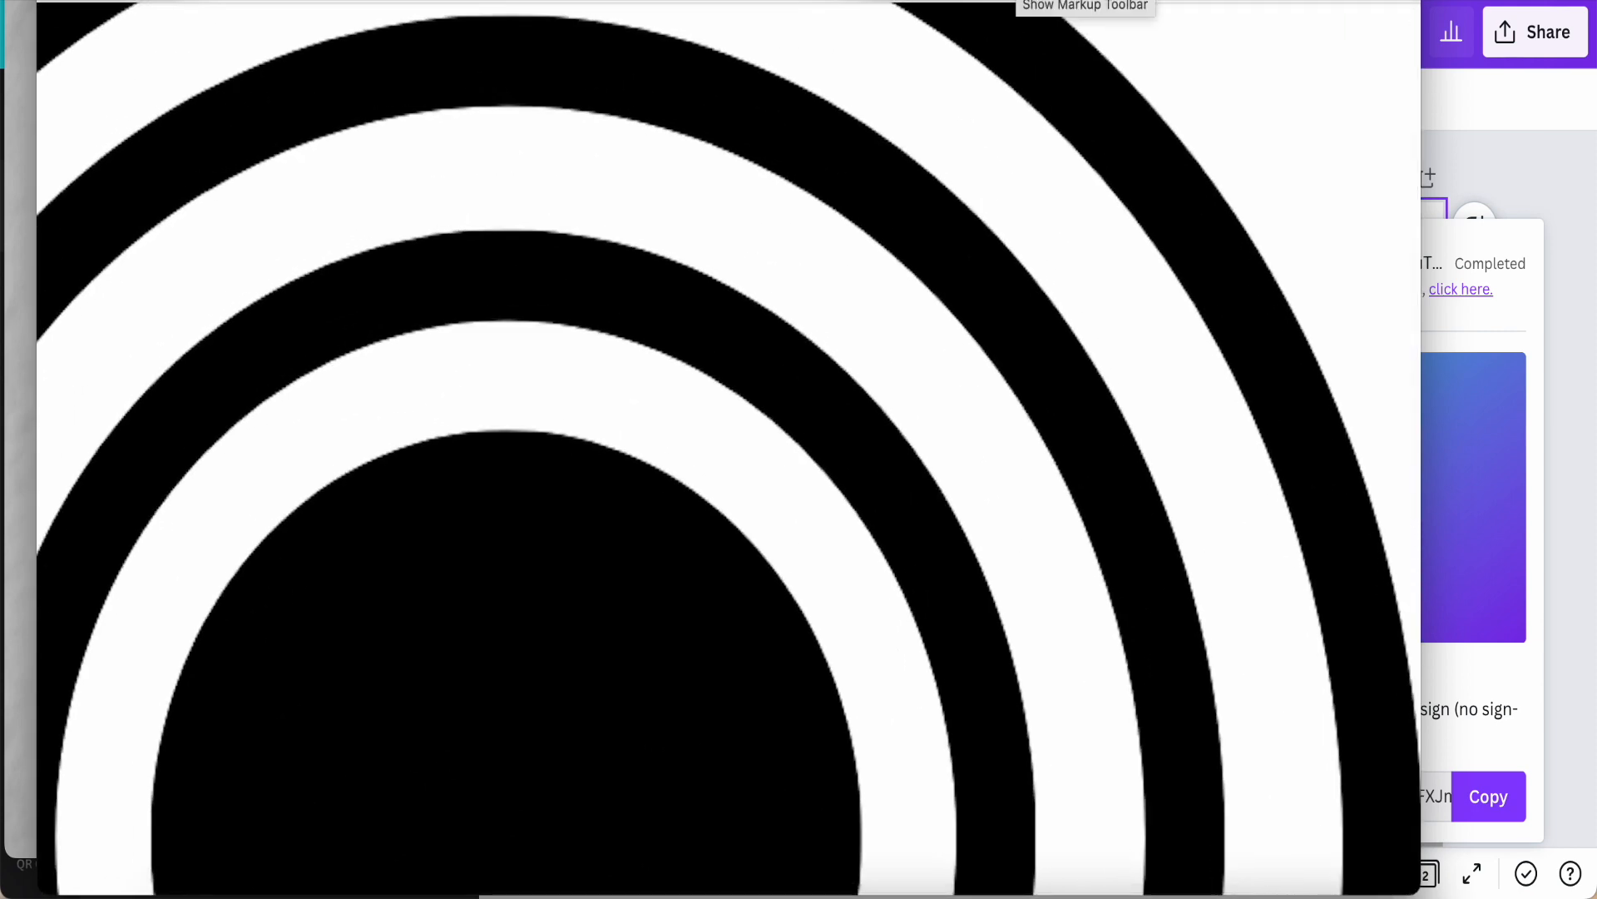
pyautogui.scroll(-3, 1023, 239)
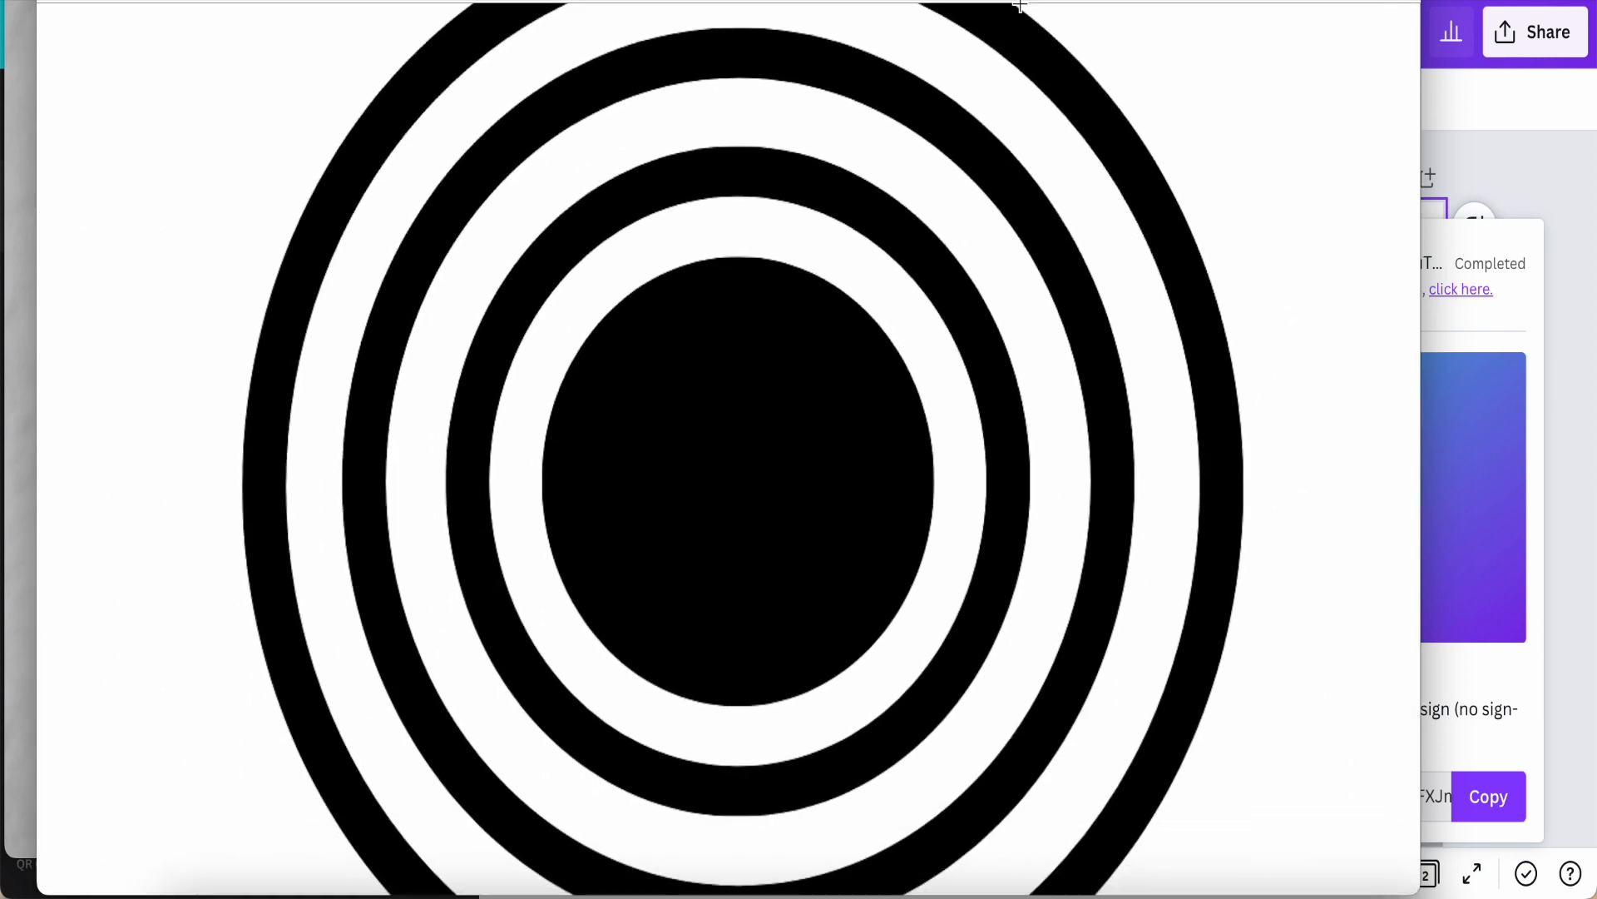
pyautogui.click(1096, 2)
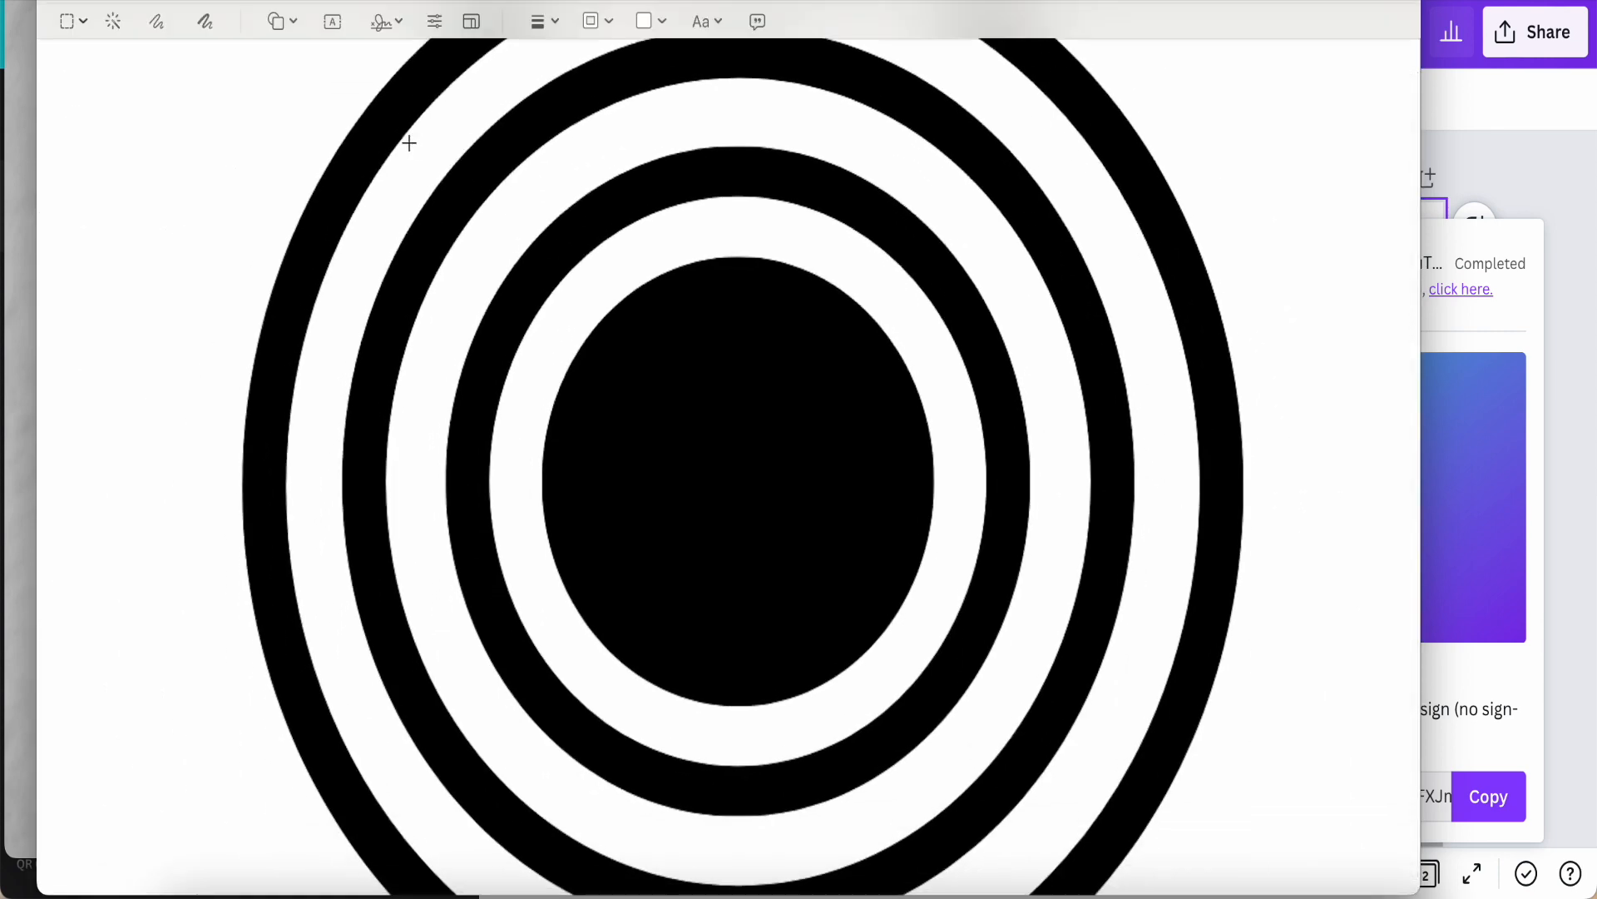
pyautogui.click(112, 23)
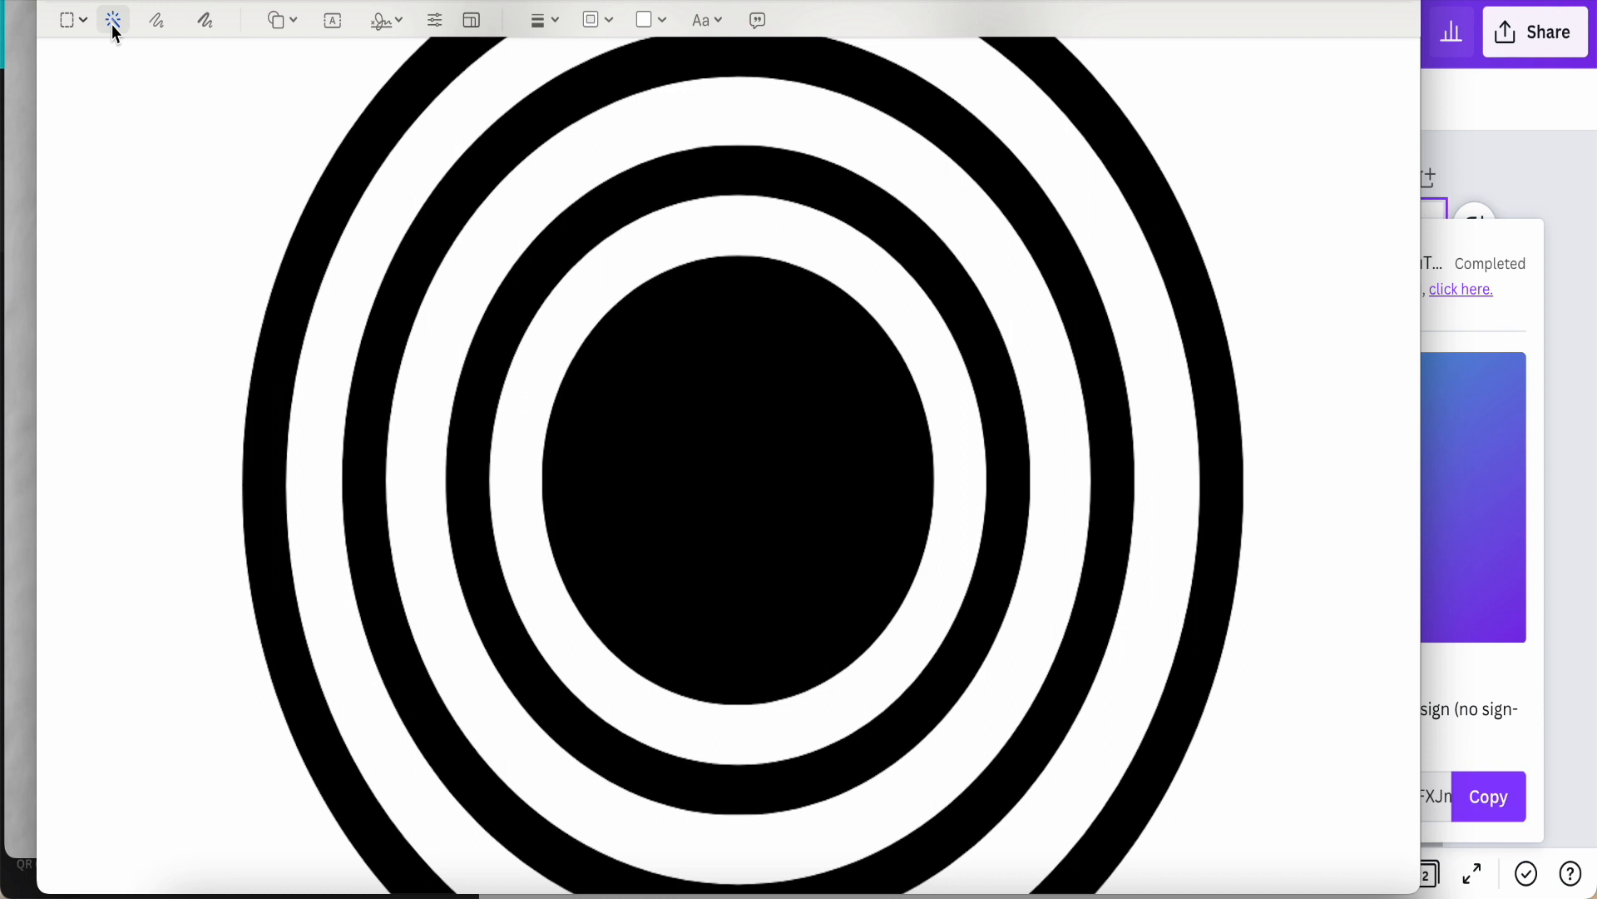
pyautogui.click(114, 27)
pyautogui.click(297, 283)
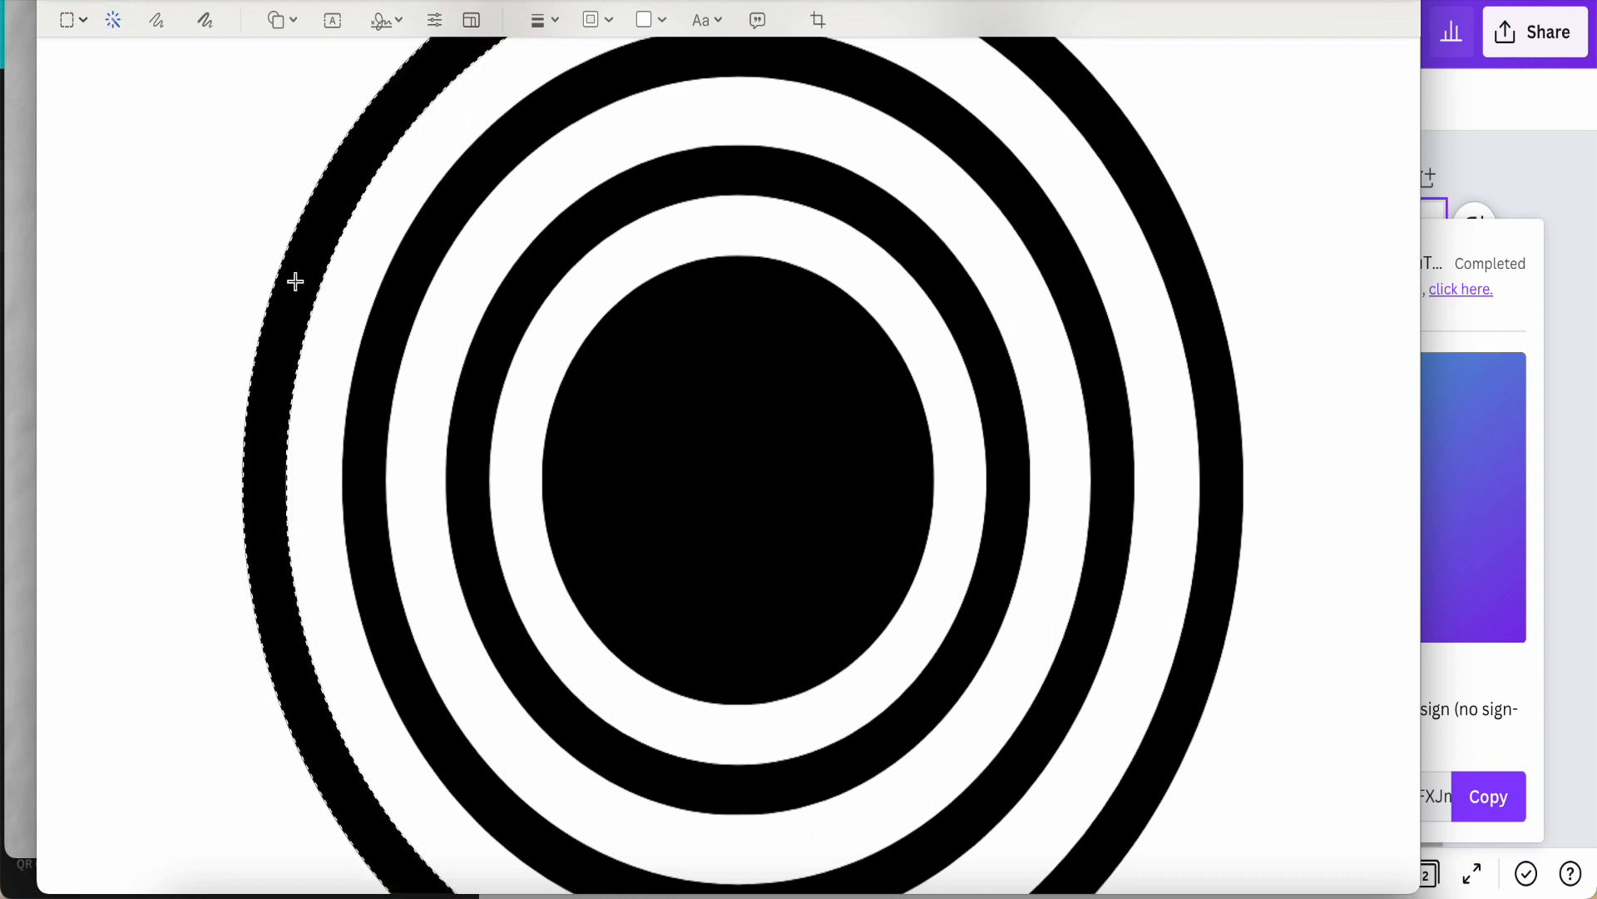
pyautogui.press('Delete')
pyautogui.click(382, 324)
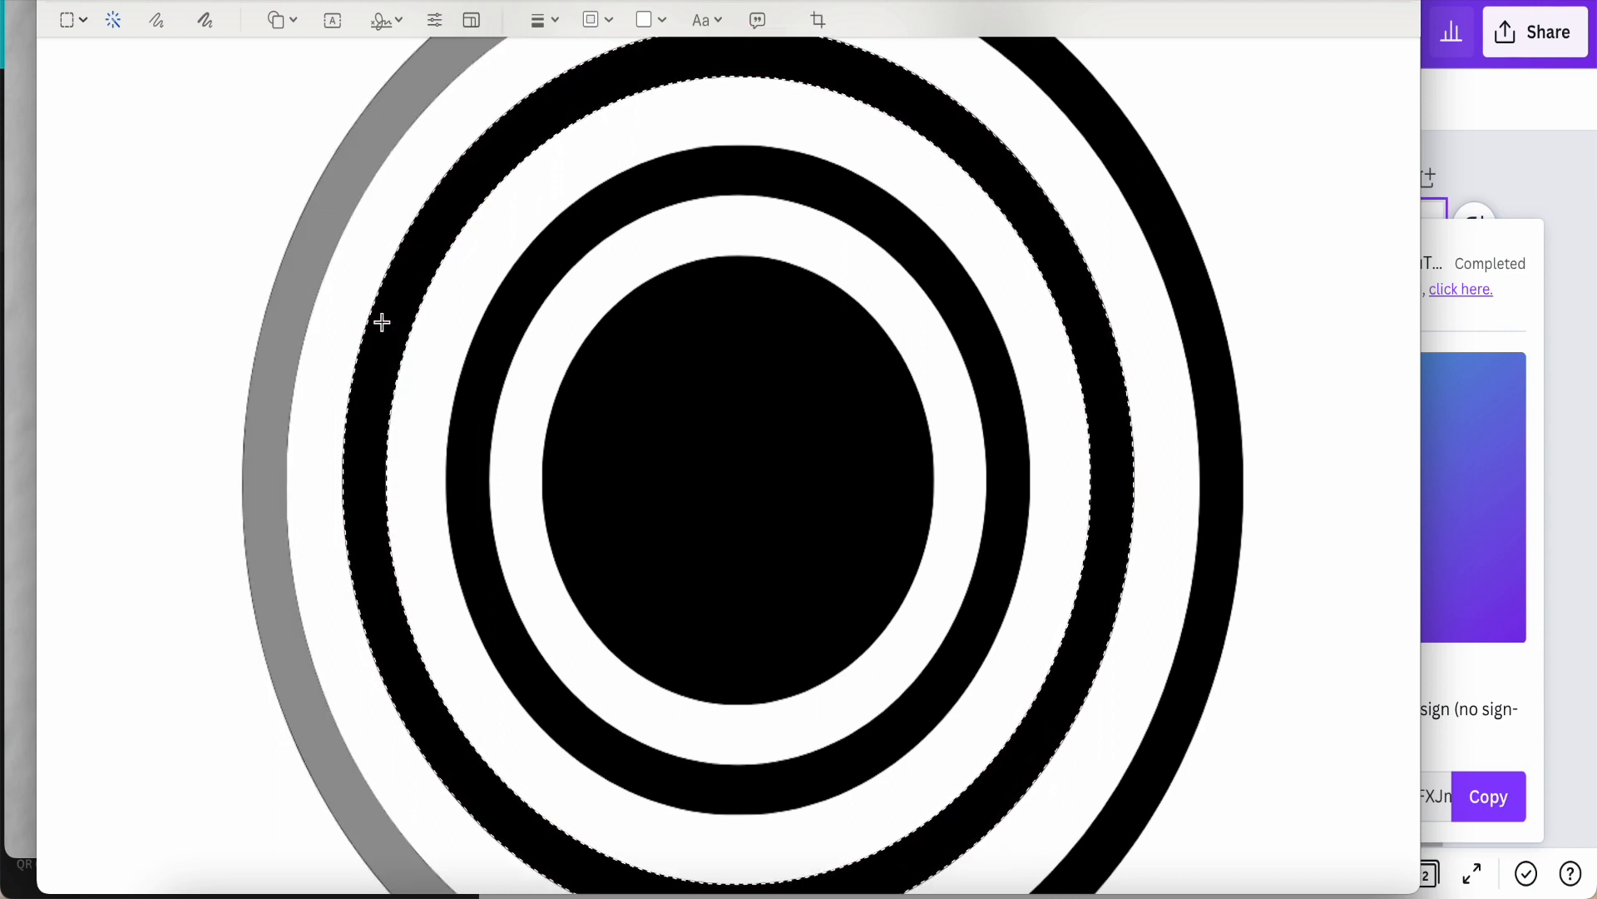
pyautogui.press('super+z')
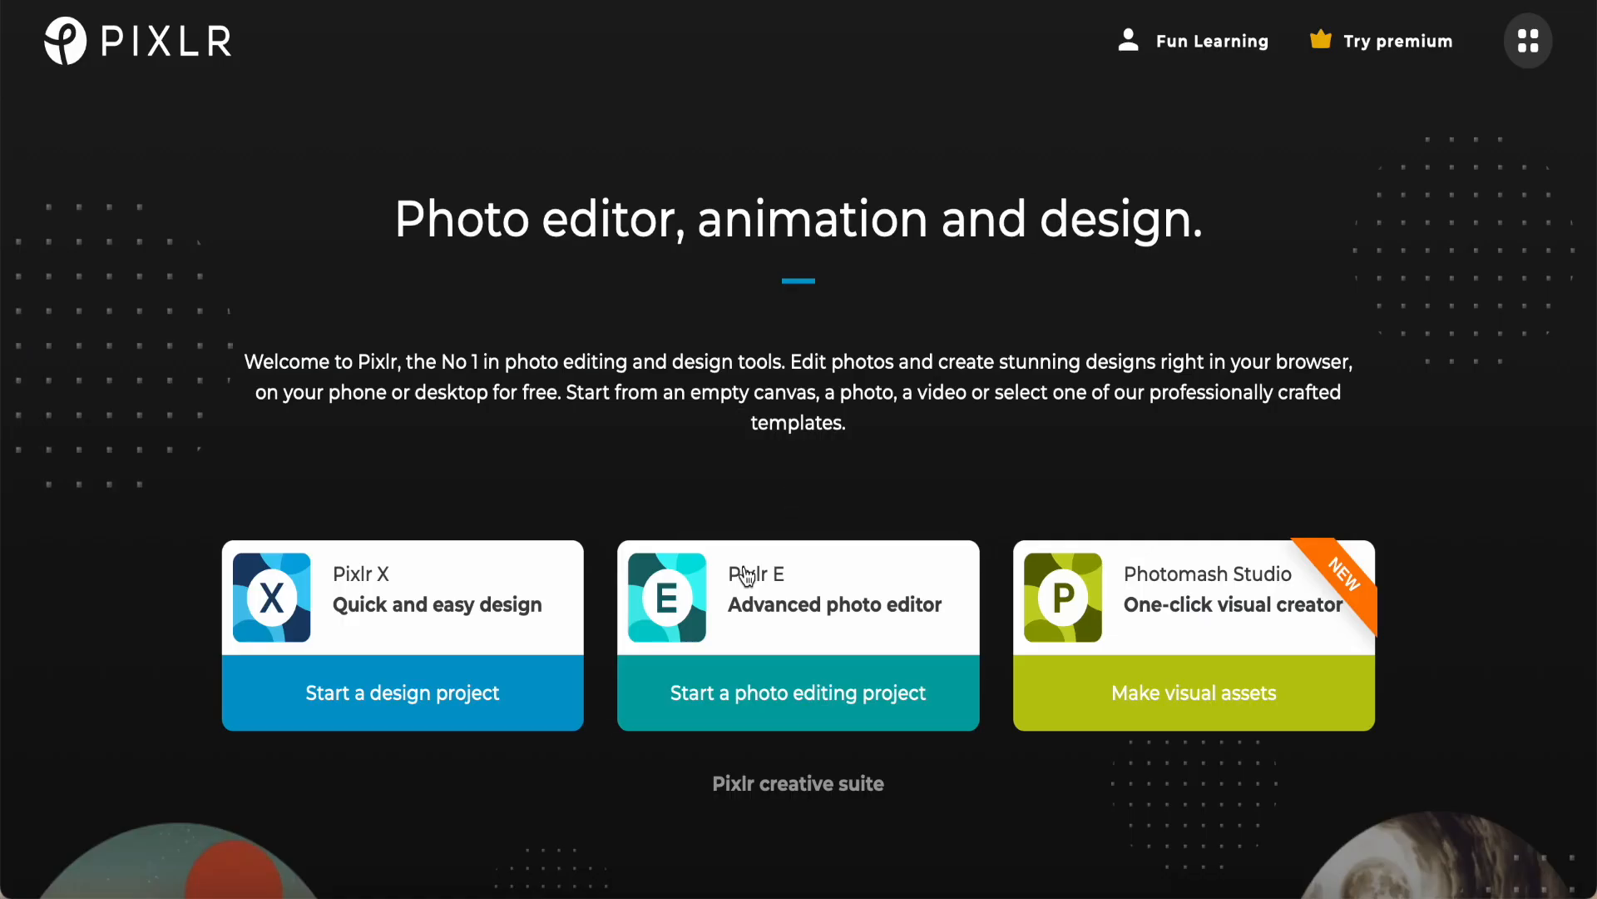
# Step: Switch to Pixlr E and open the image Untitled design-12.png from the Downloads folder
pyautogui.click(771, 608)
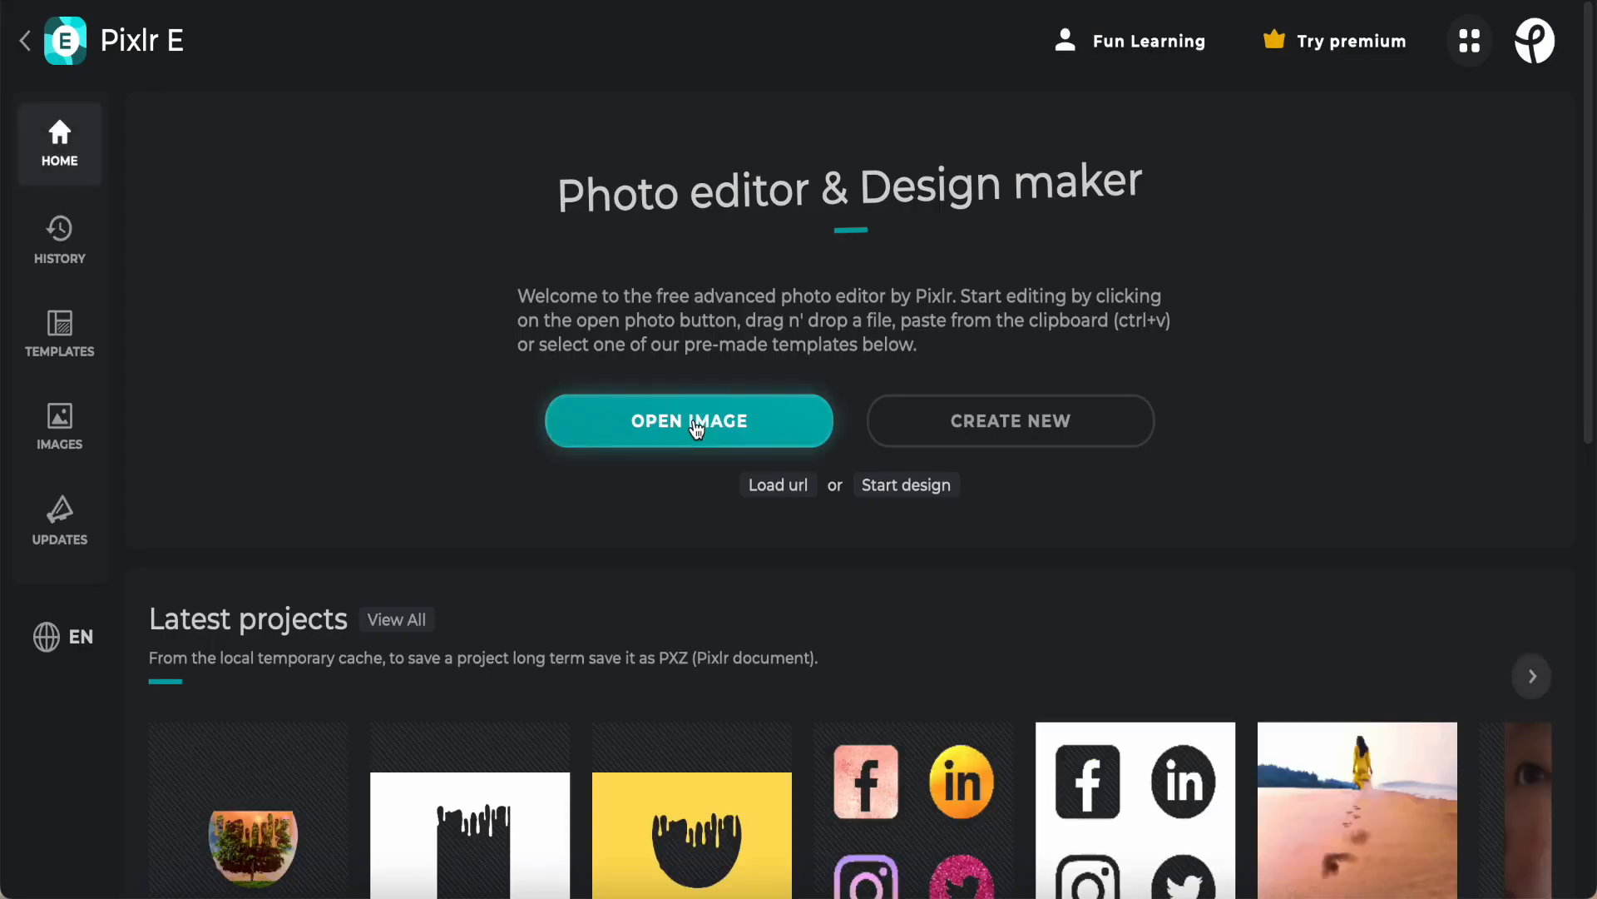
pyautogui.click(697, 427)
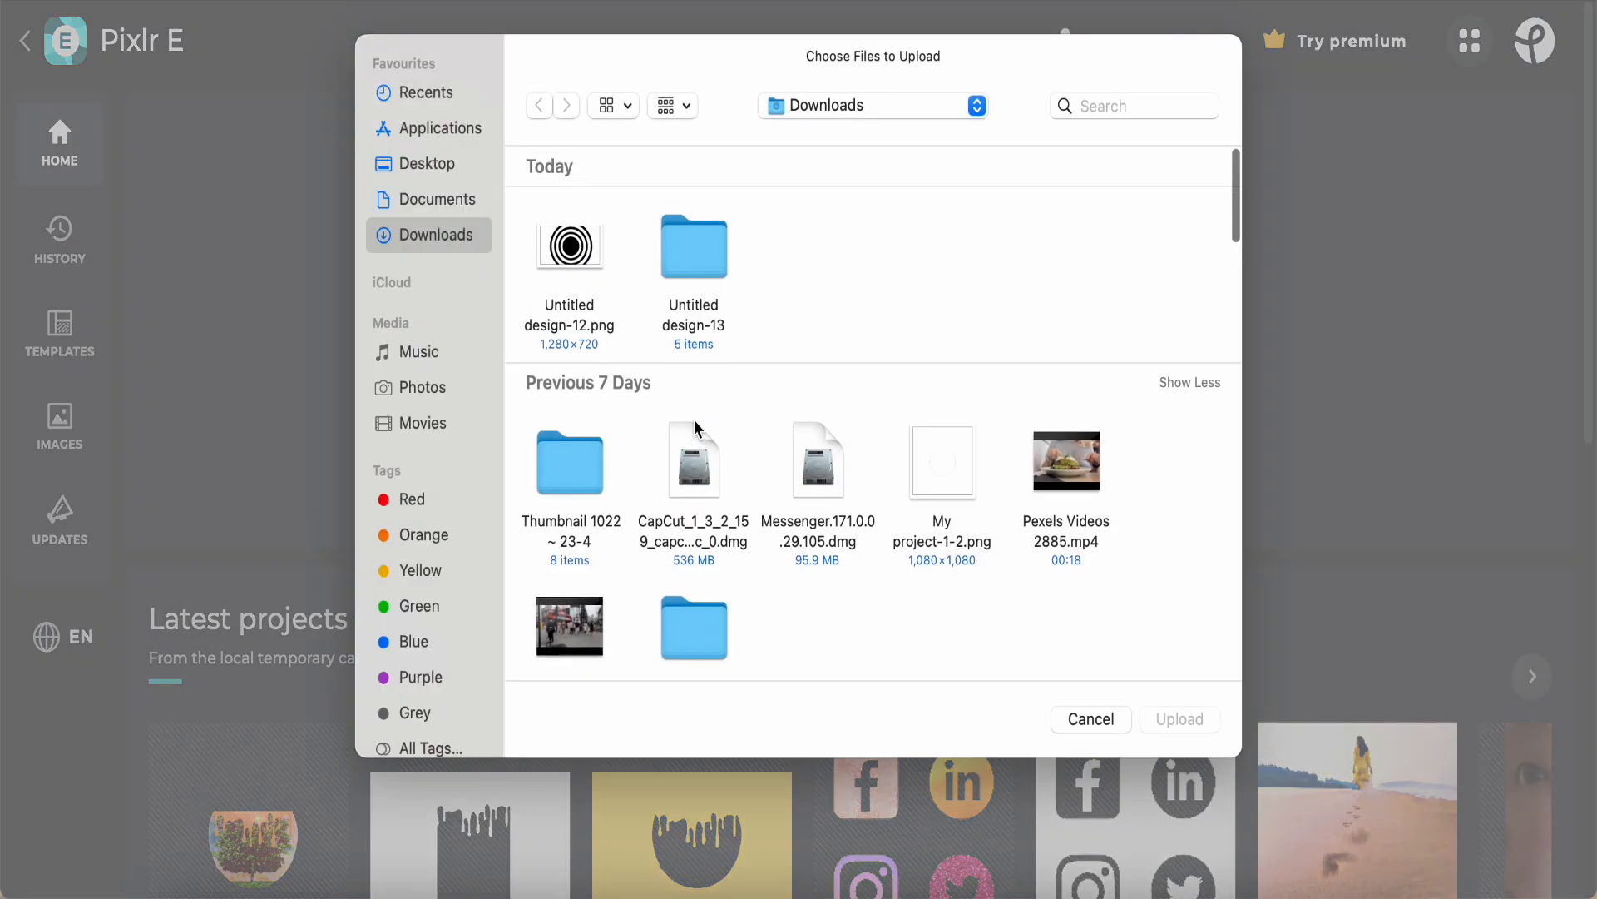
pyautogui.click(573, 257)
pyautogui.click(1184, 724)
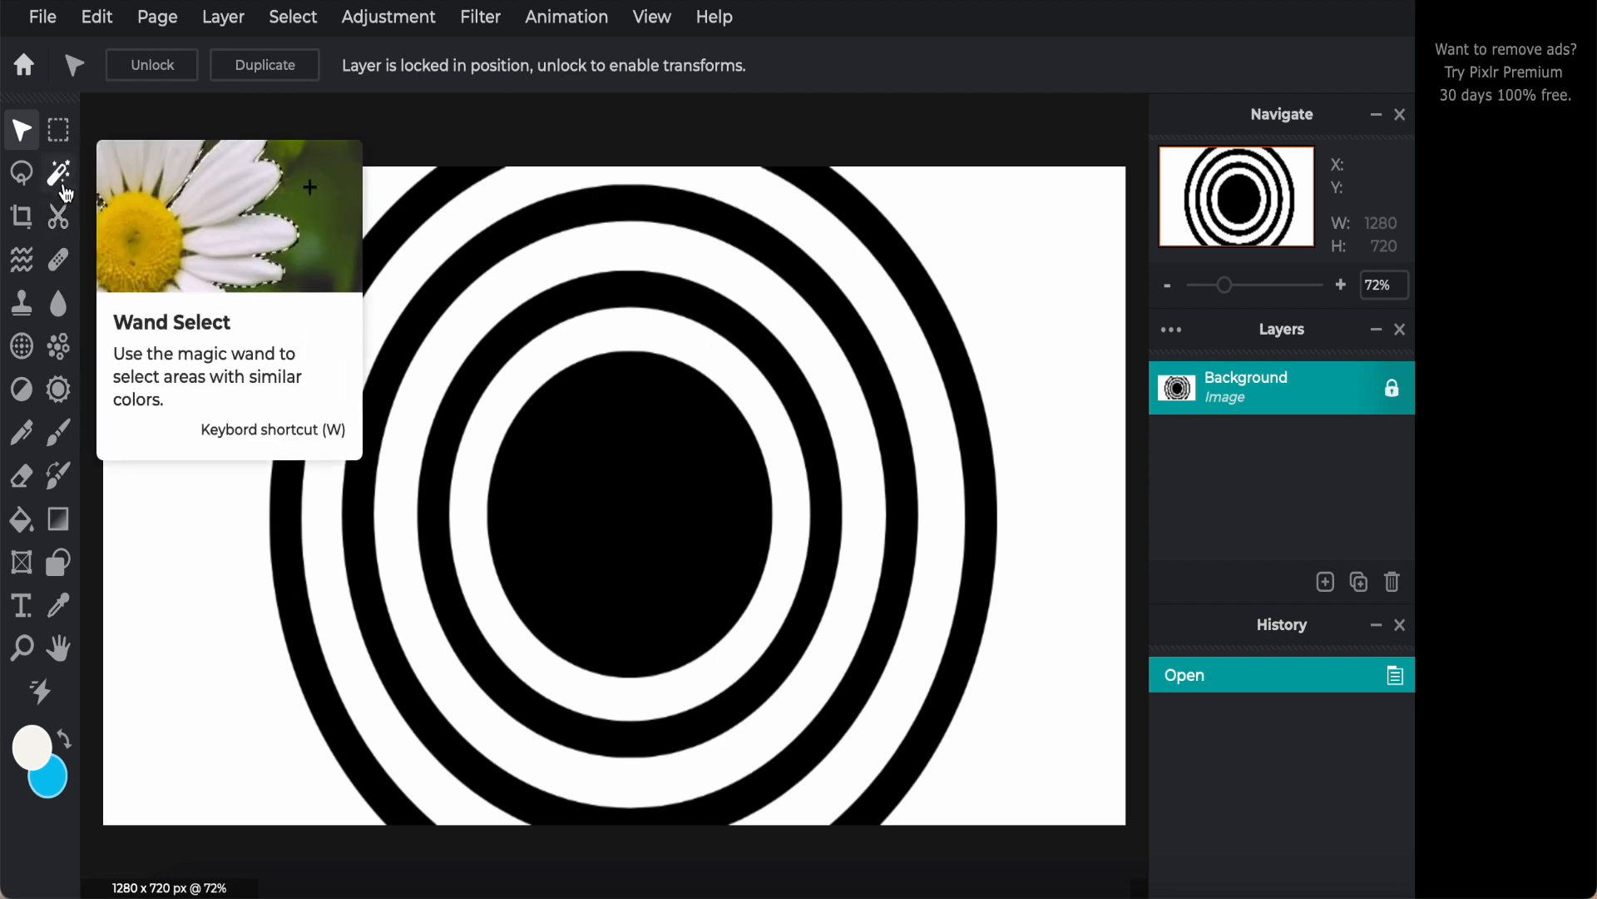
# Step: Wand-select the outer ring's left arc, the two inner rings and the central circle together, and clear their black areas
pyautogui.click(63, 186)
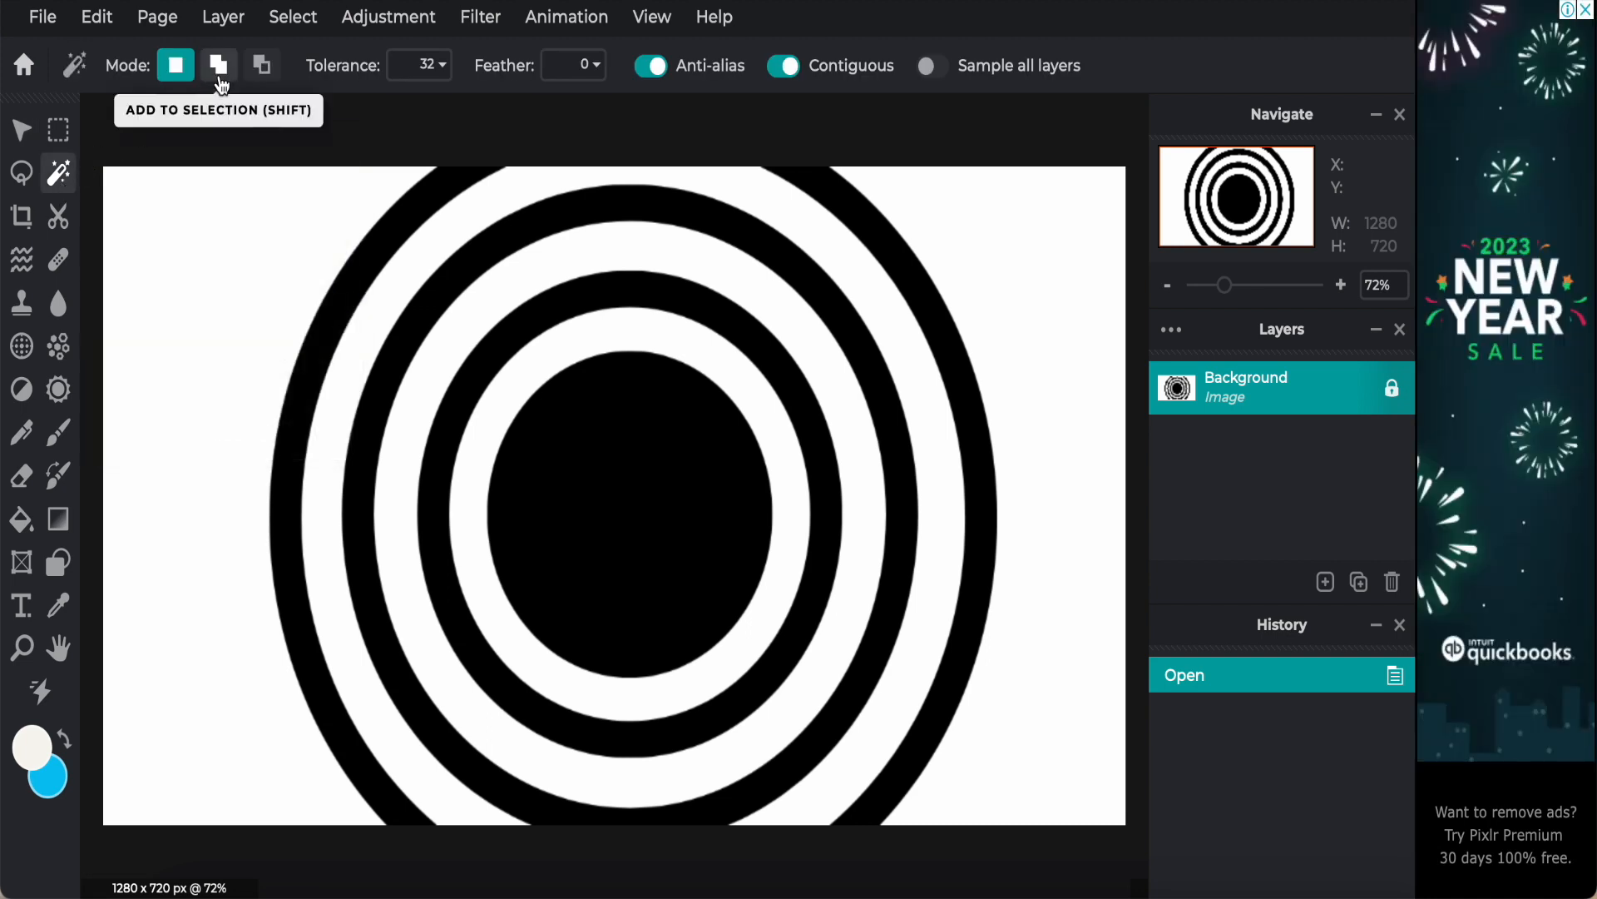
pyautogui.click(220, 81)
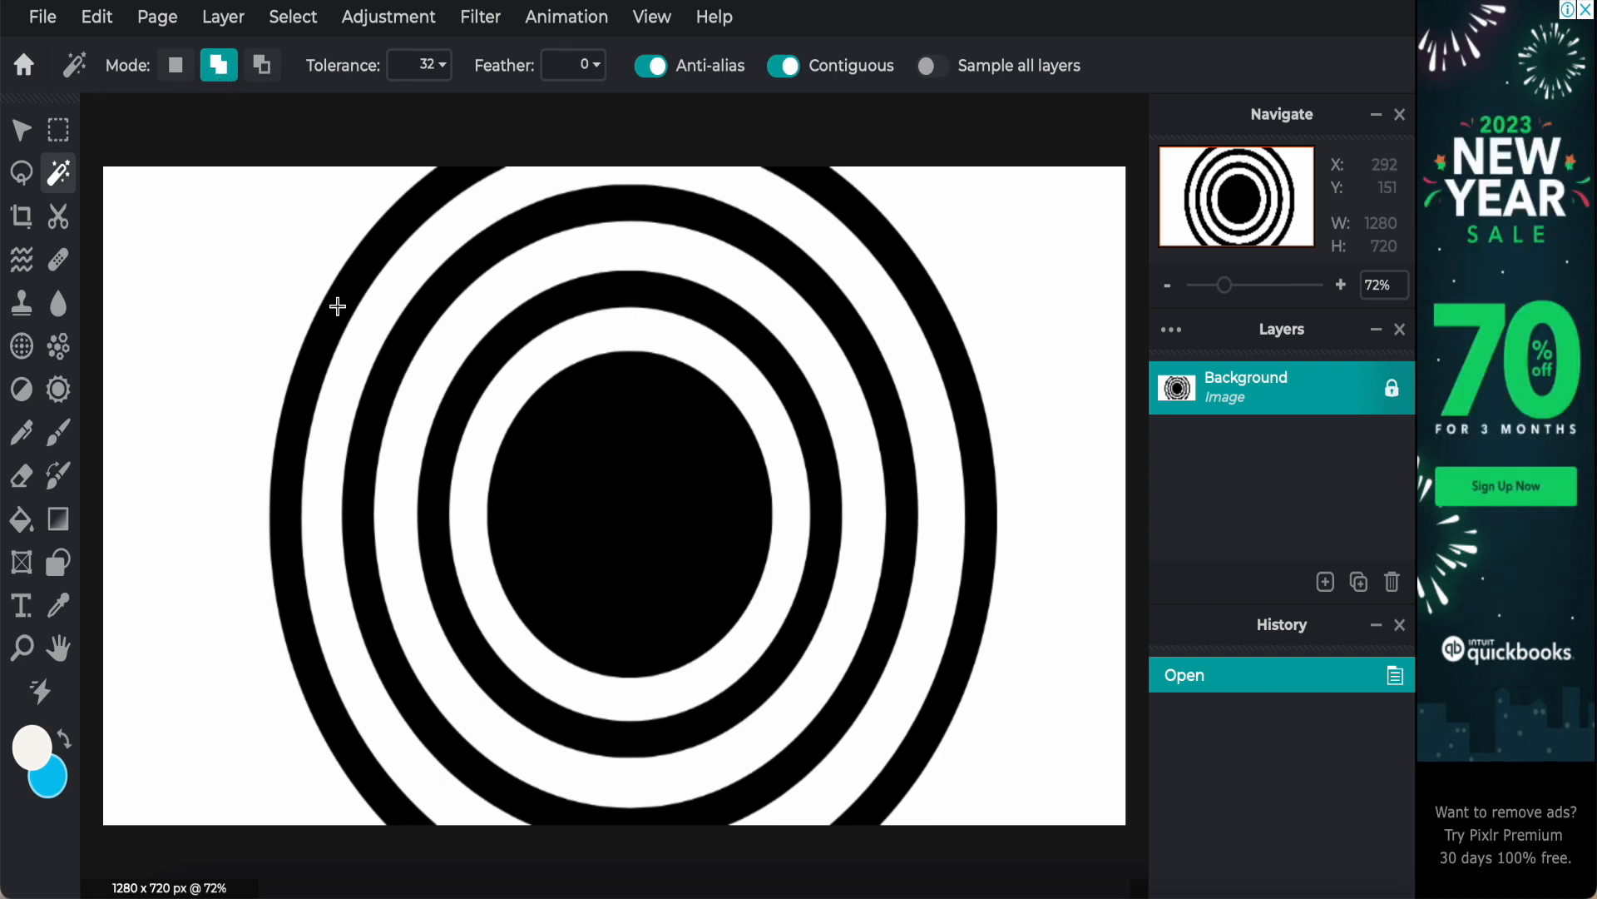
pyautogui.click(337, 306)
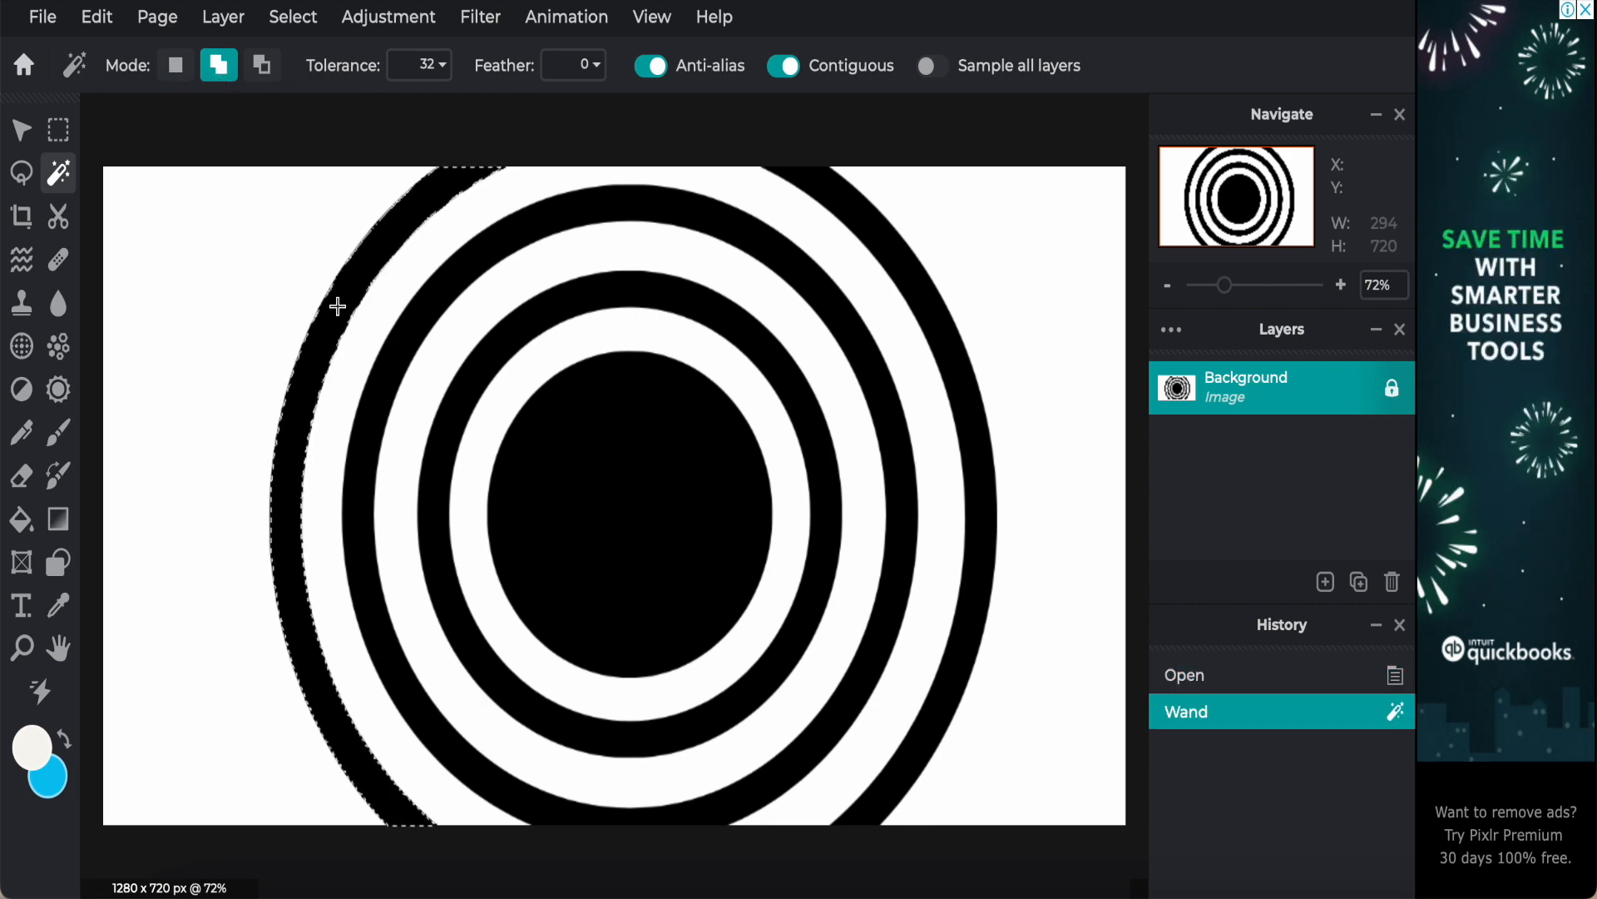
pyautogui.click(390, 367)
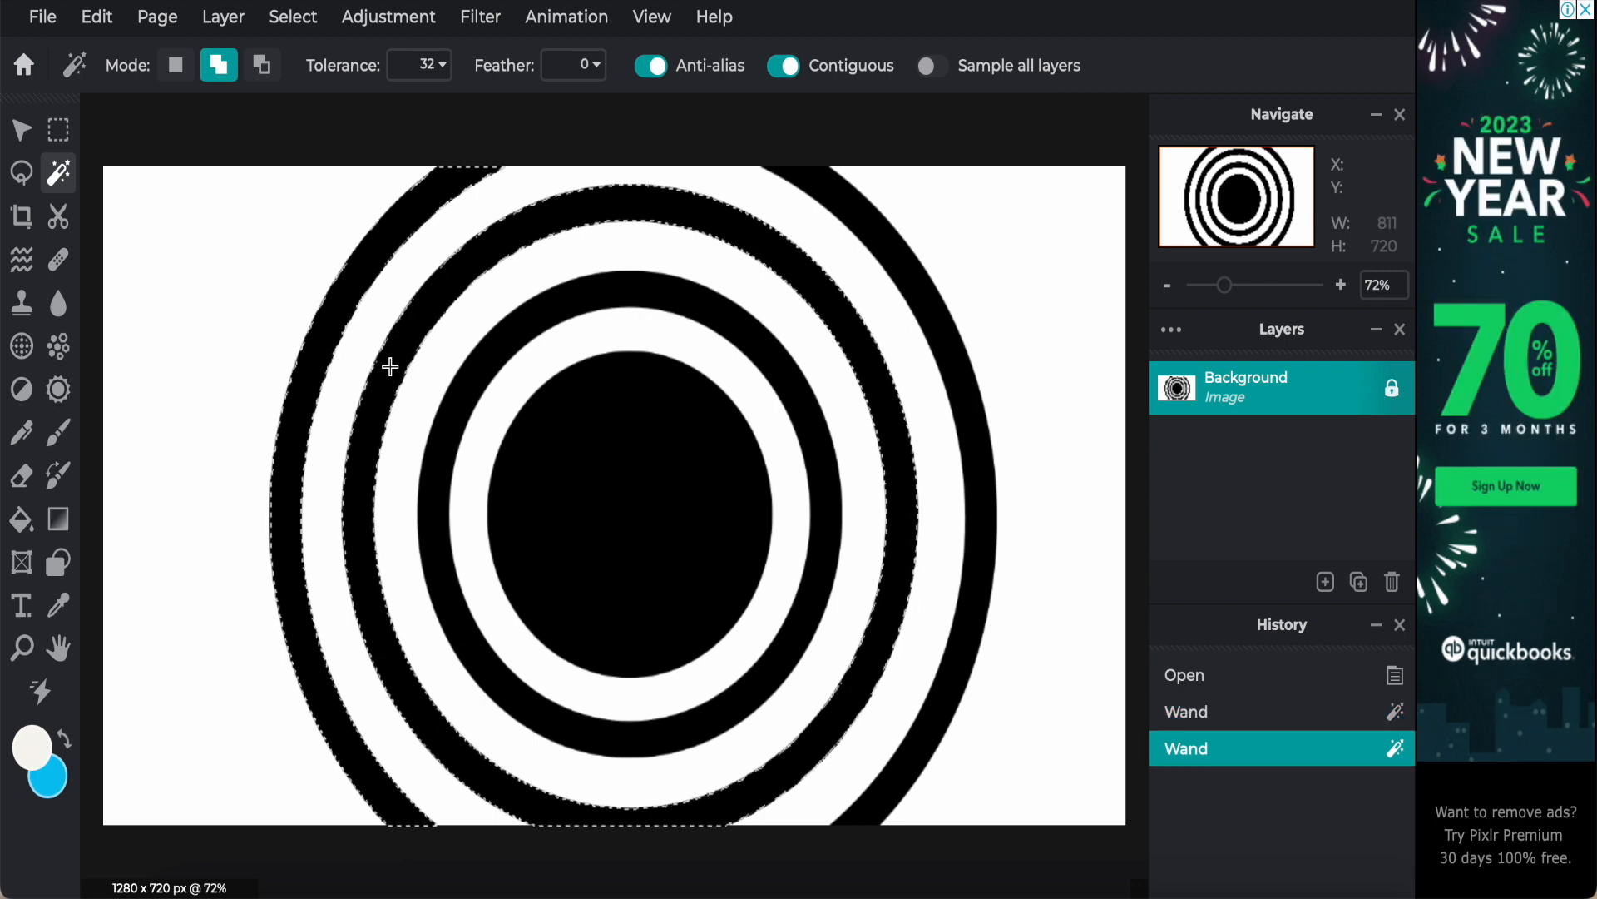
pyautogui.click(449, 407)
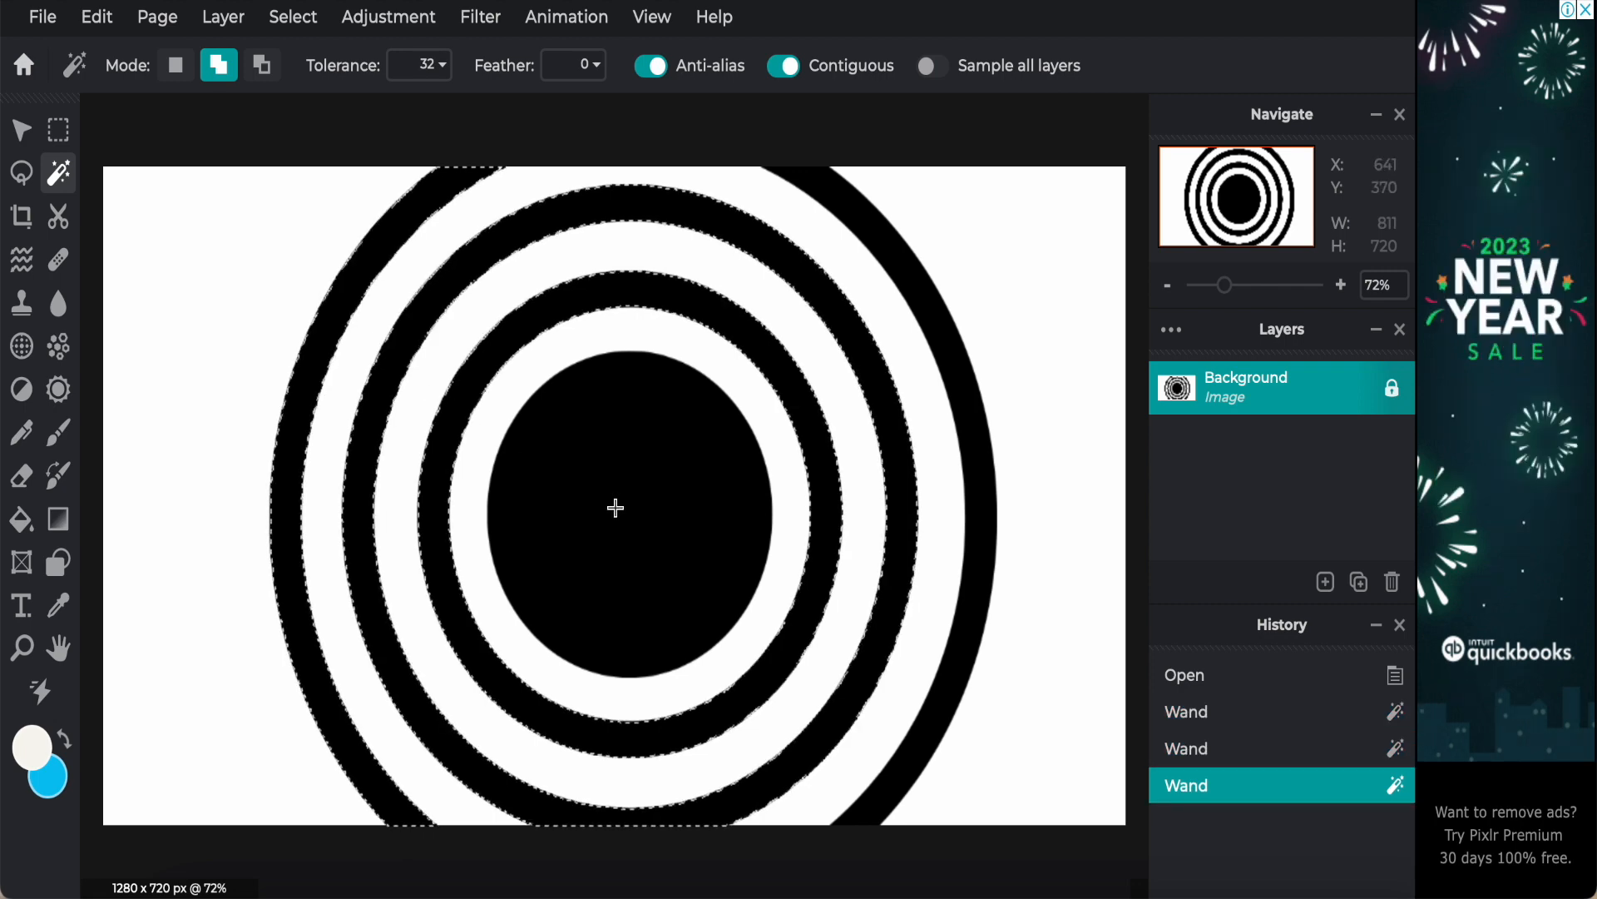
pyautogui.click(615, 508)
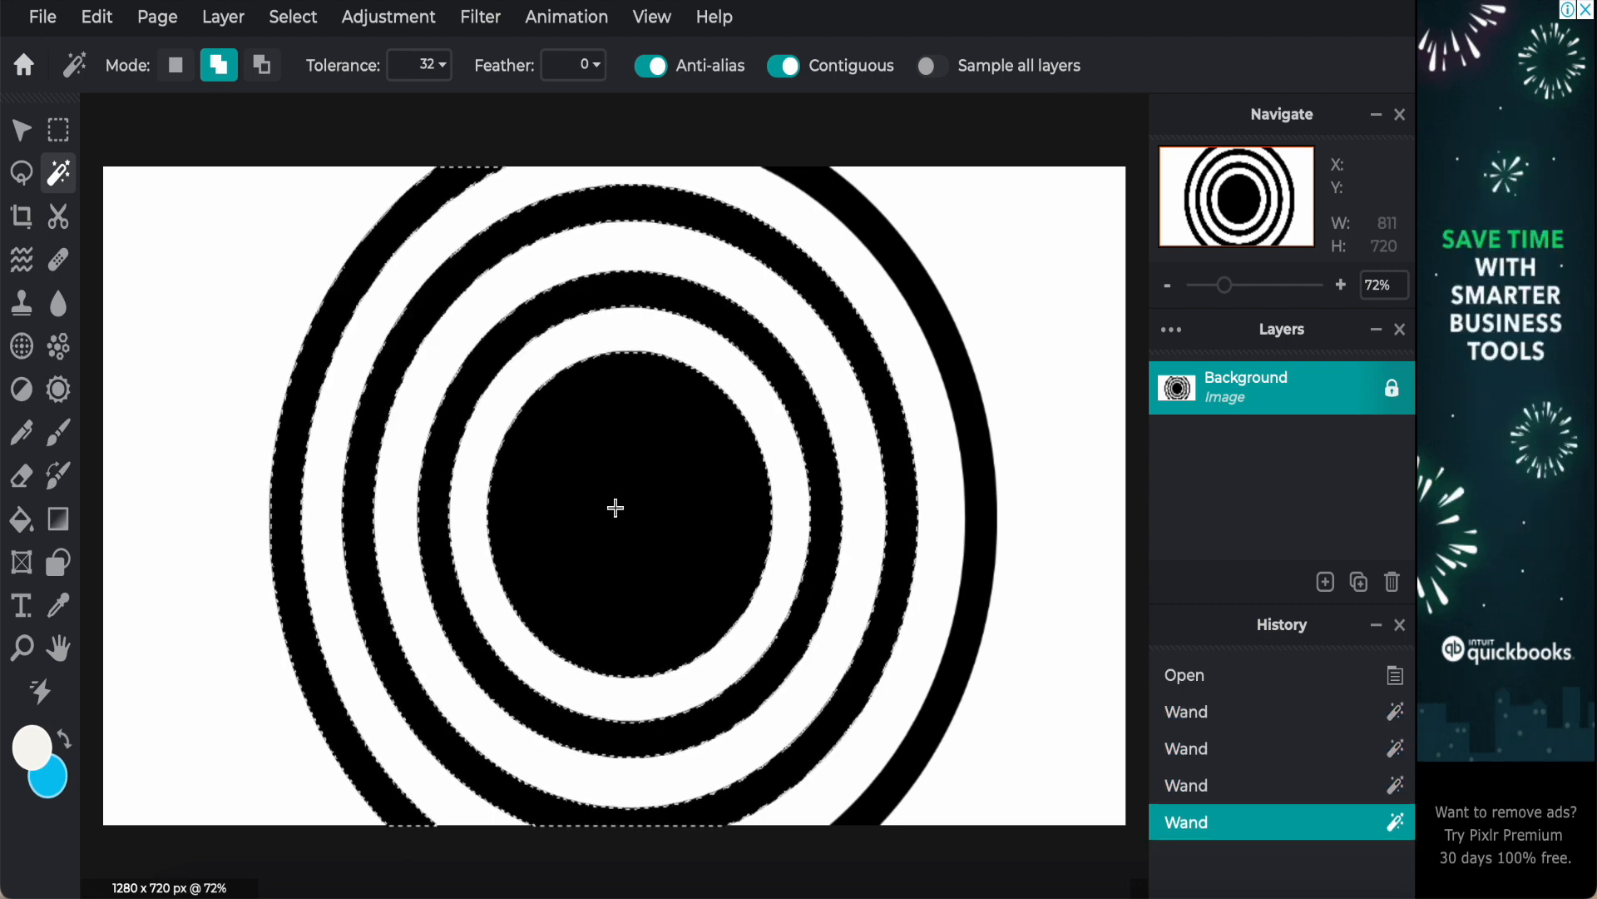
pyautogui.press('Delete')
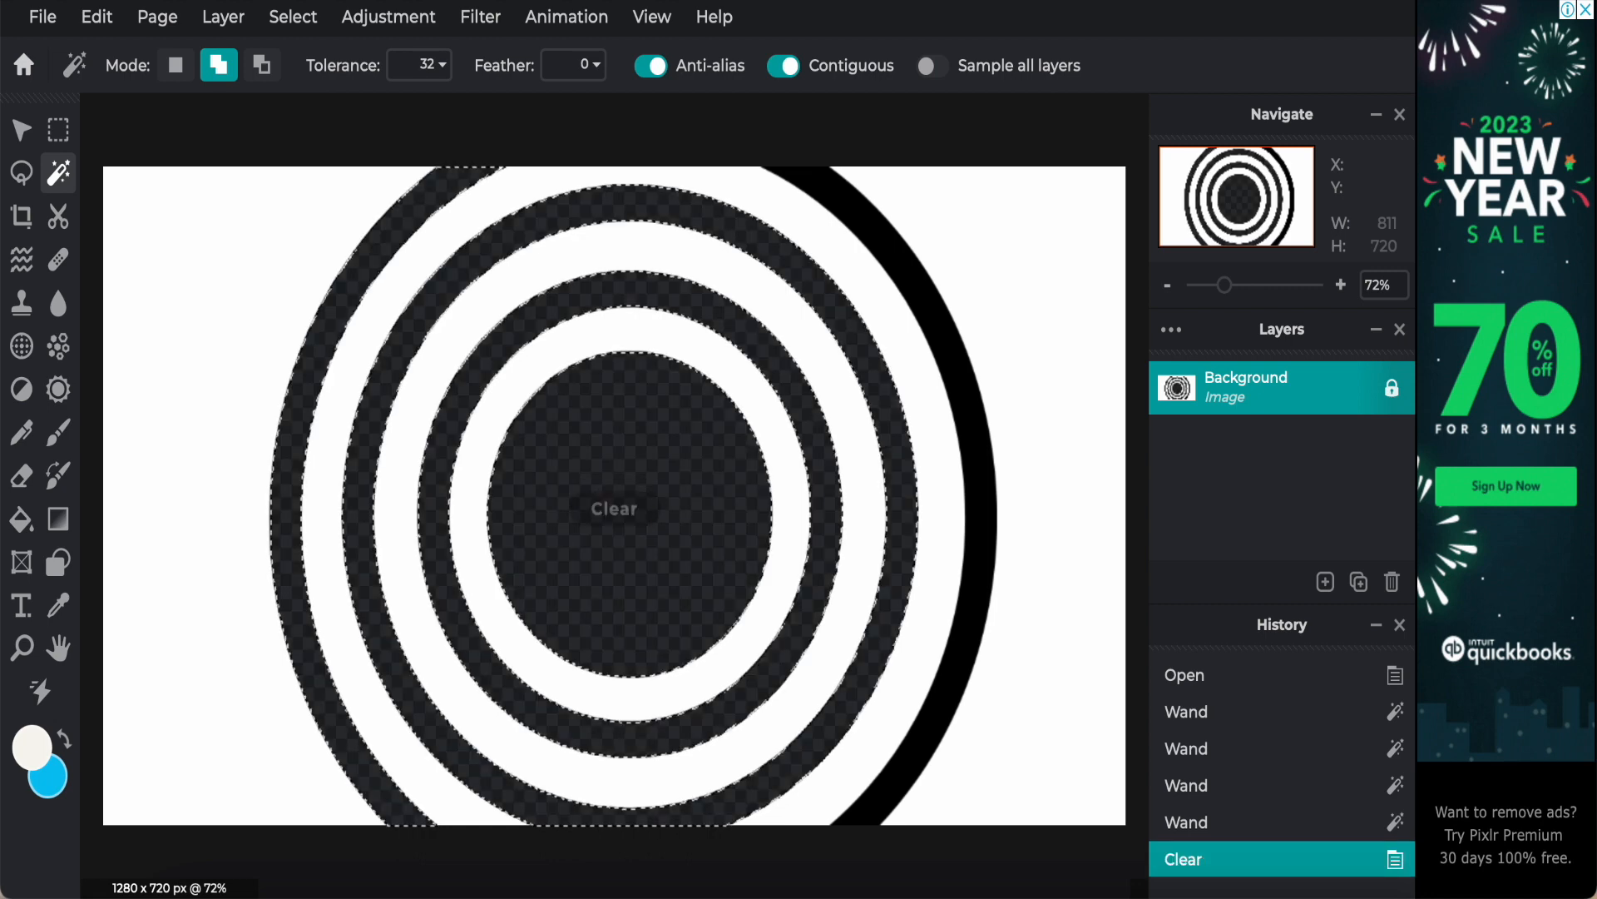
# Step: Clear the black right arc of the outer ring with Wand Select and remove the selection
pyautogui.click(919, 279)
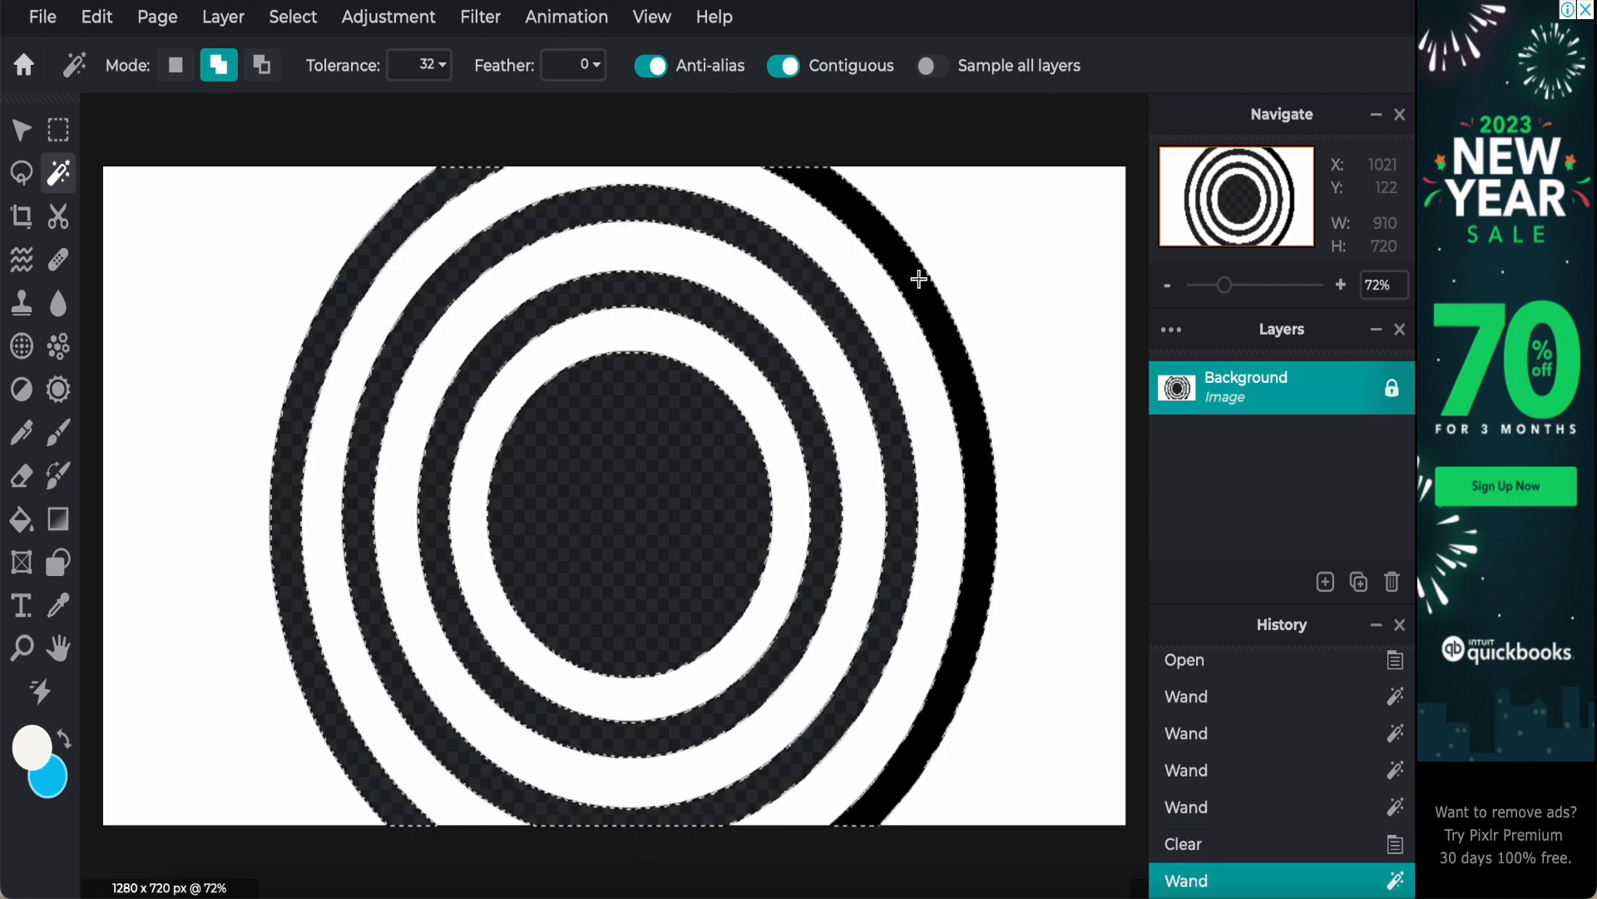
pyautogui.press('Delete')
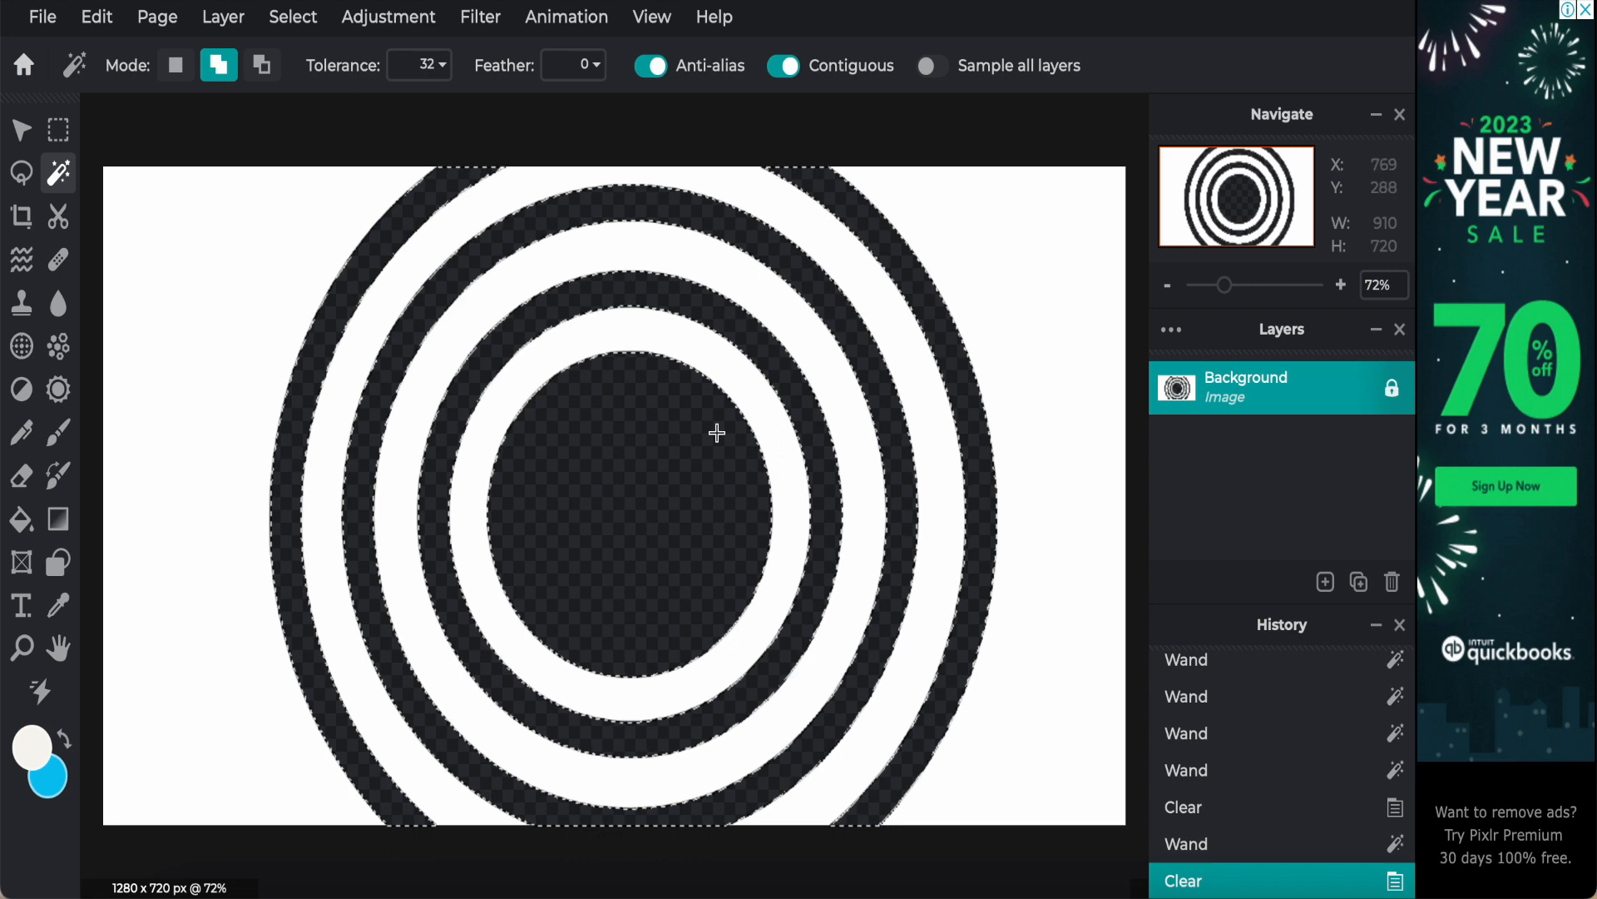
pyautogui.click(1045, 499)
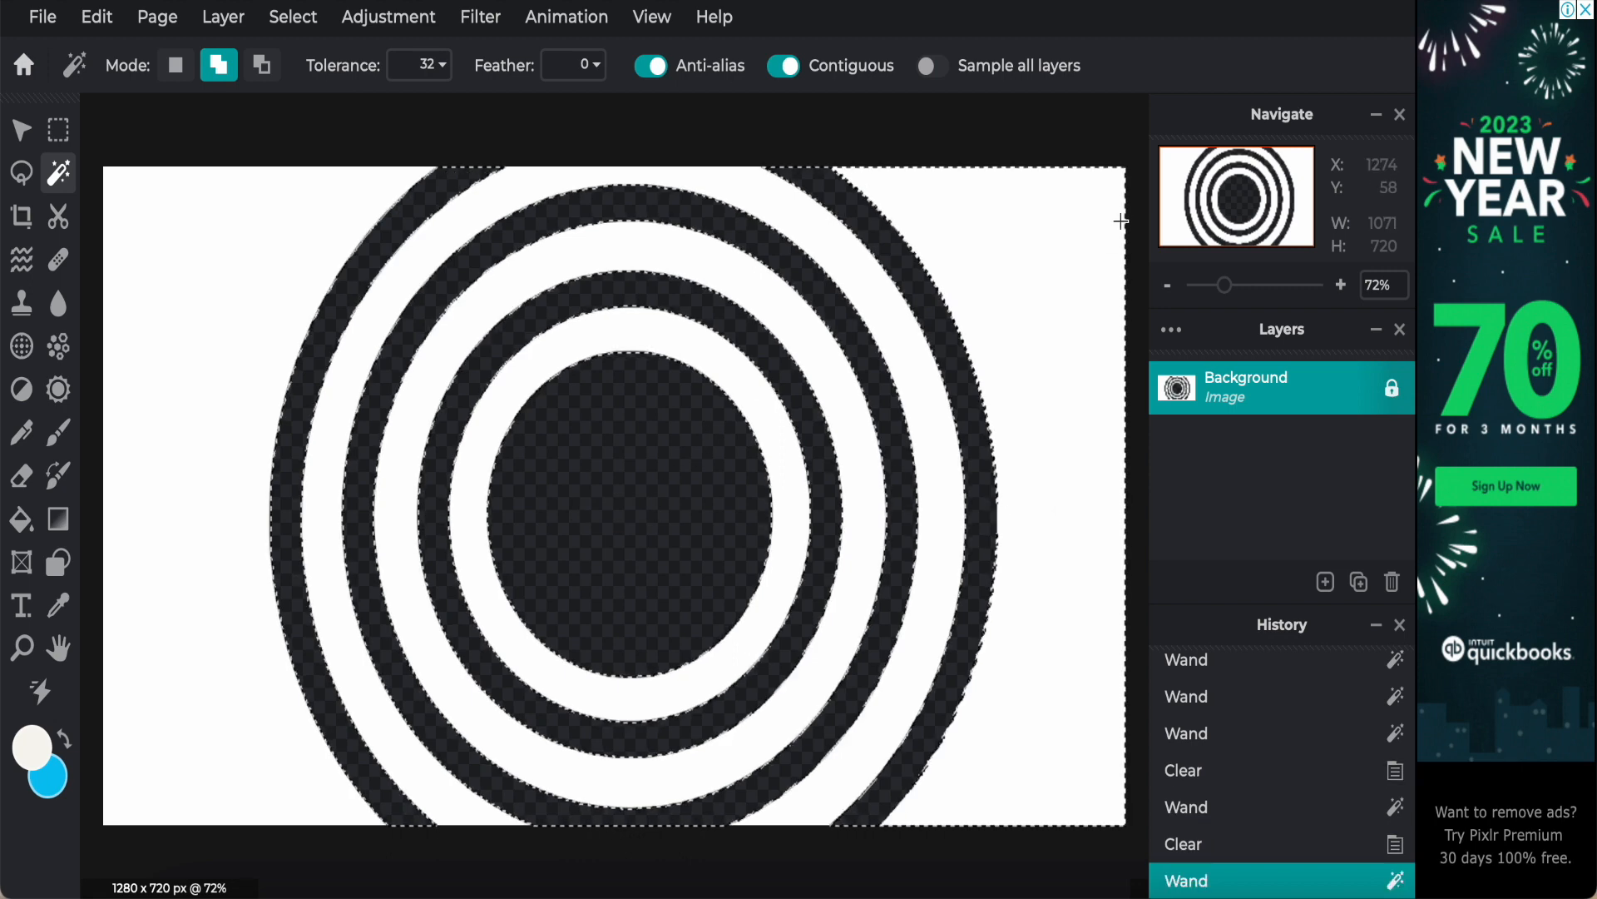
pyautogui.hotkey('ctrl', 'd')
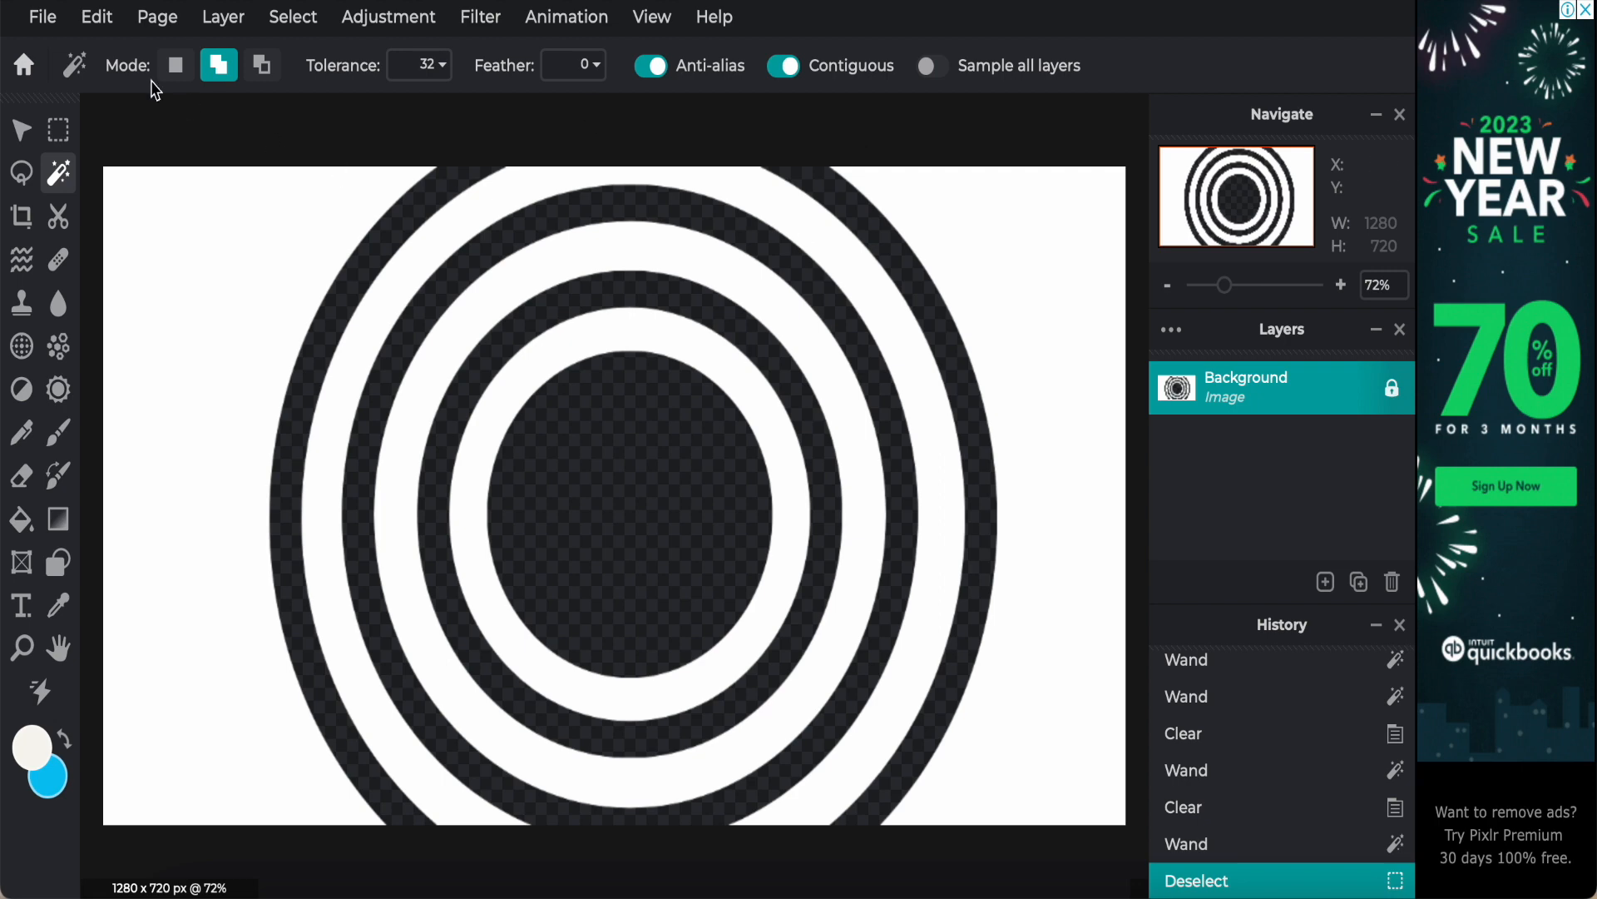
# Step: Quick export the ring template page with transparent cut-outs as a PNG
pyautogui.click(43, 17)
pyautogui.moveTo(108, 283)
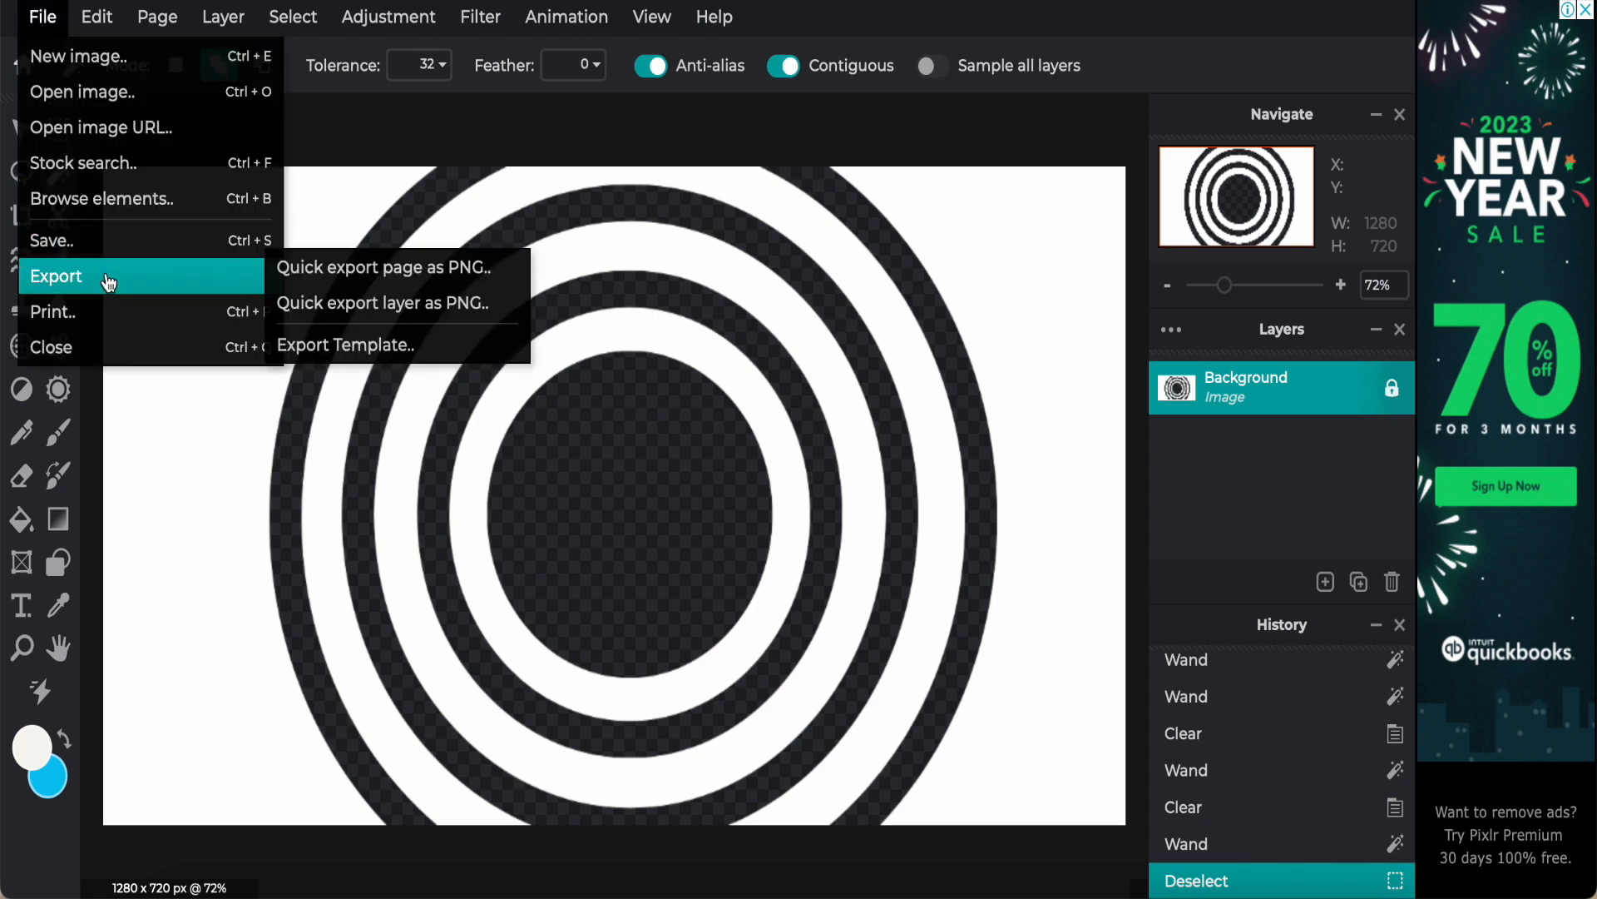
pyautogui.click(40, 20)
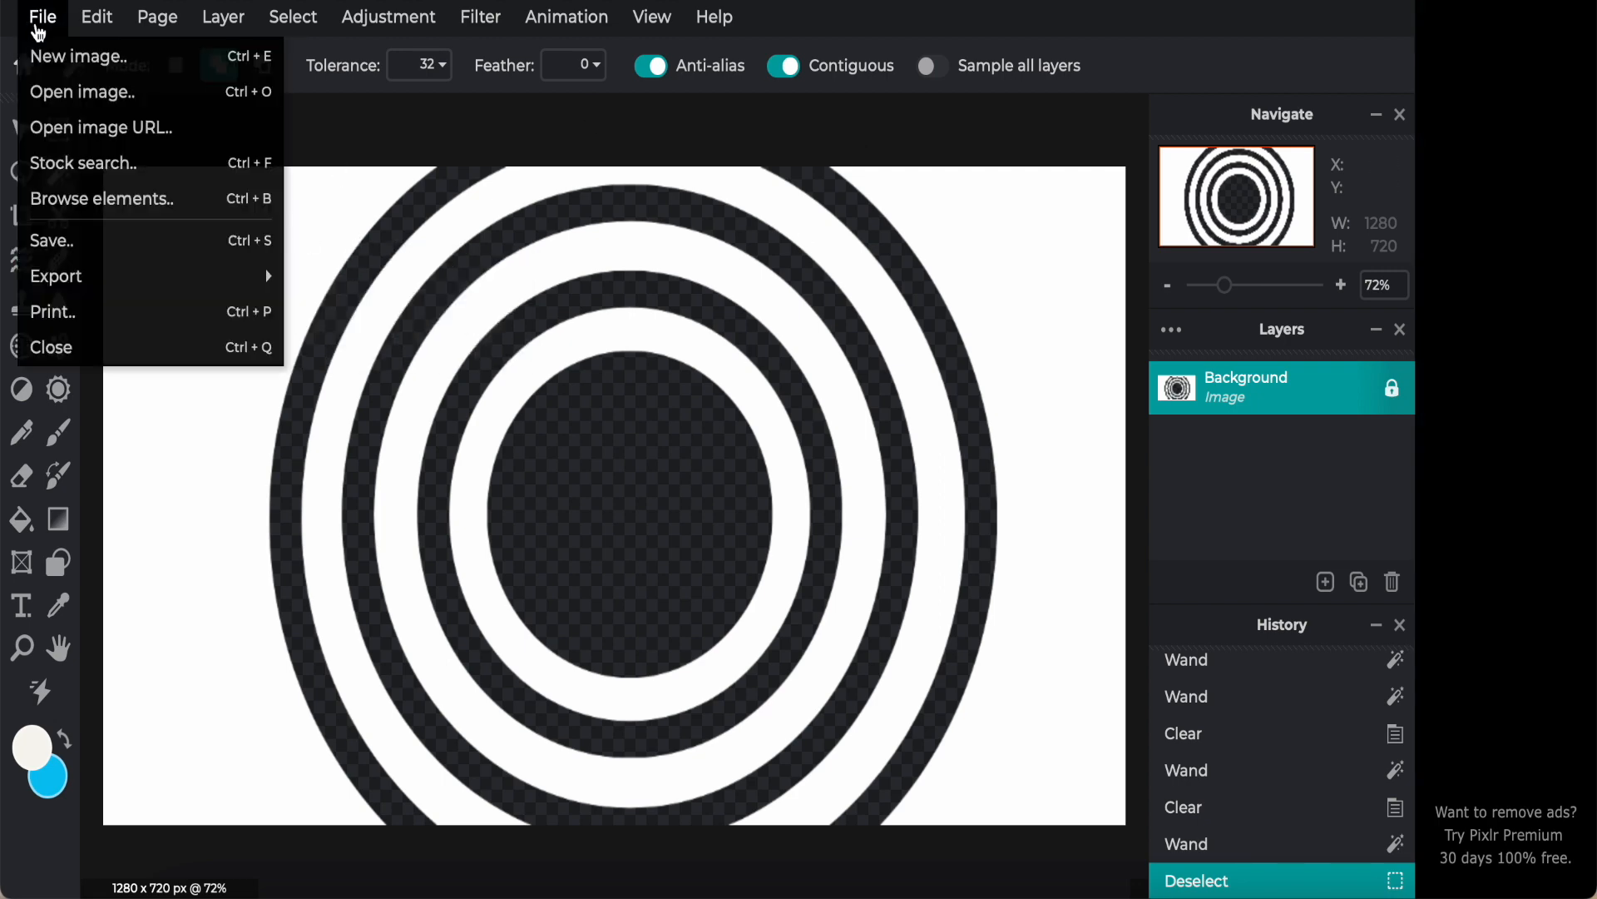
pyautogui.moveTo(156, 279)
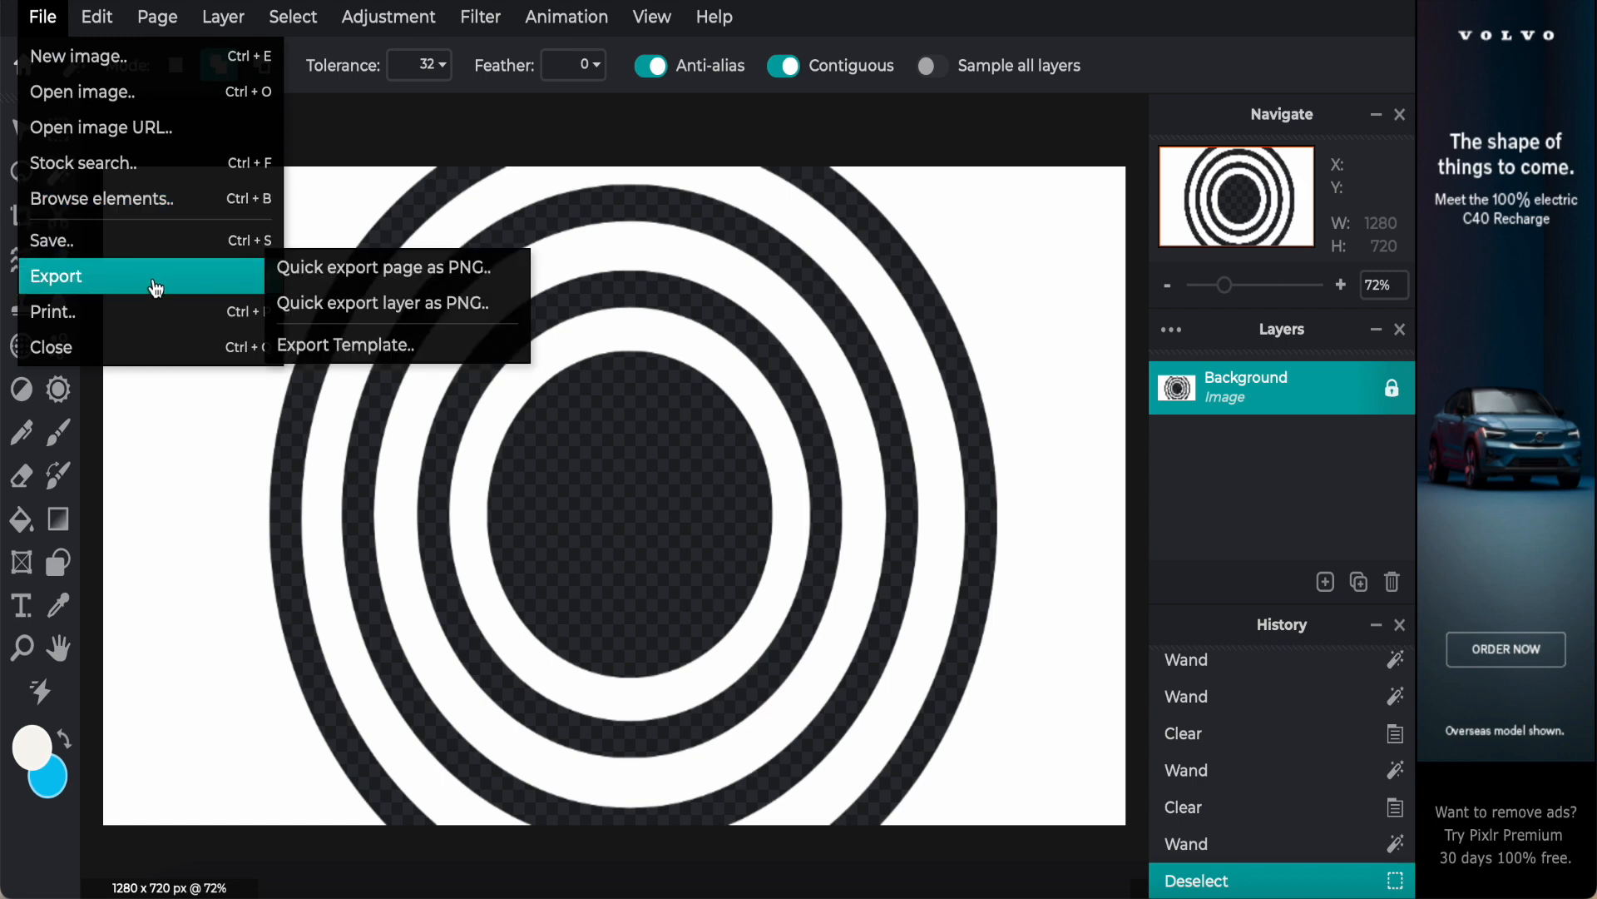
pyautogui.click(358, 270)
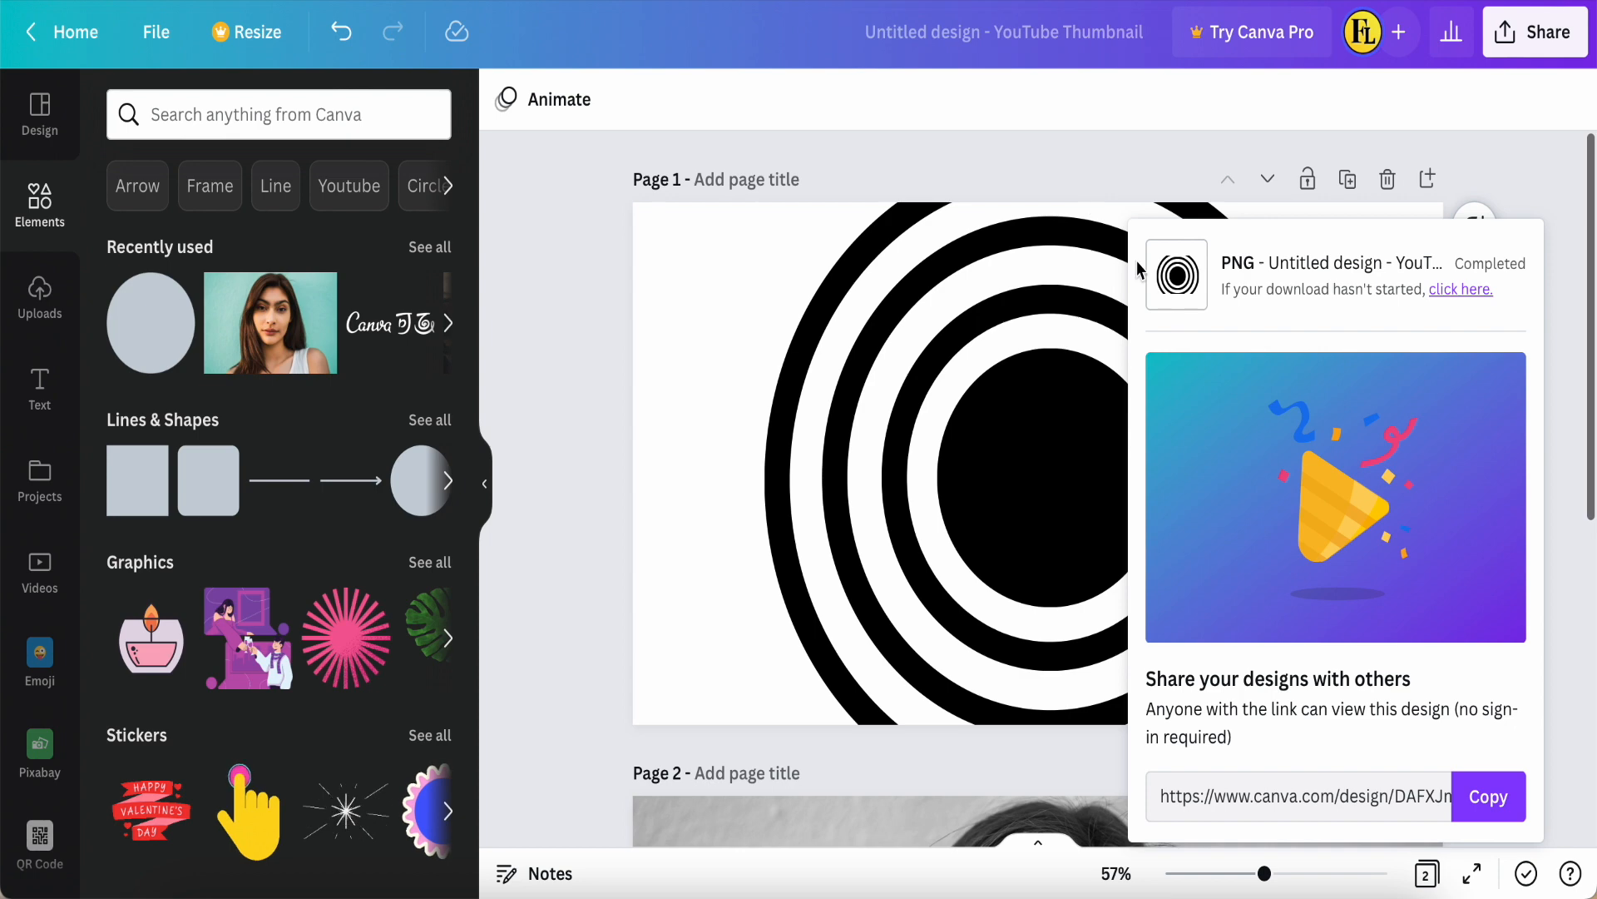
# Step: Switch to Canva and upload the image Untitled design-12-2.png from the Downloads folder
pyautogui.click(1177, 281)
pyautogui.scroll(-5, 551, 561)
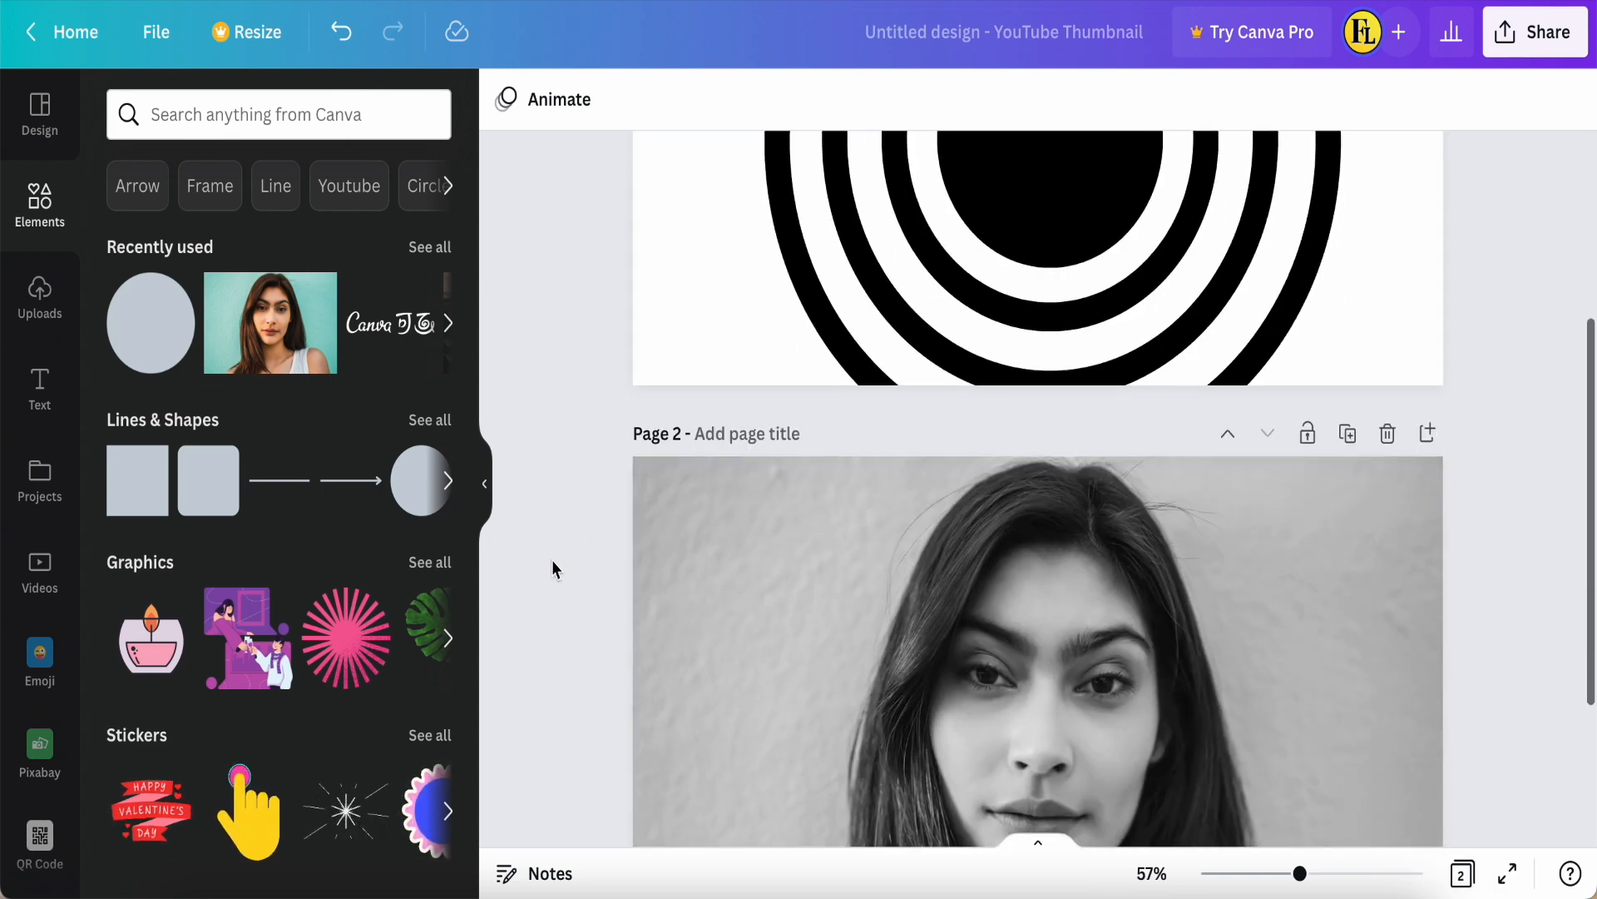
pyautogui.click(40, 298)
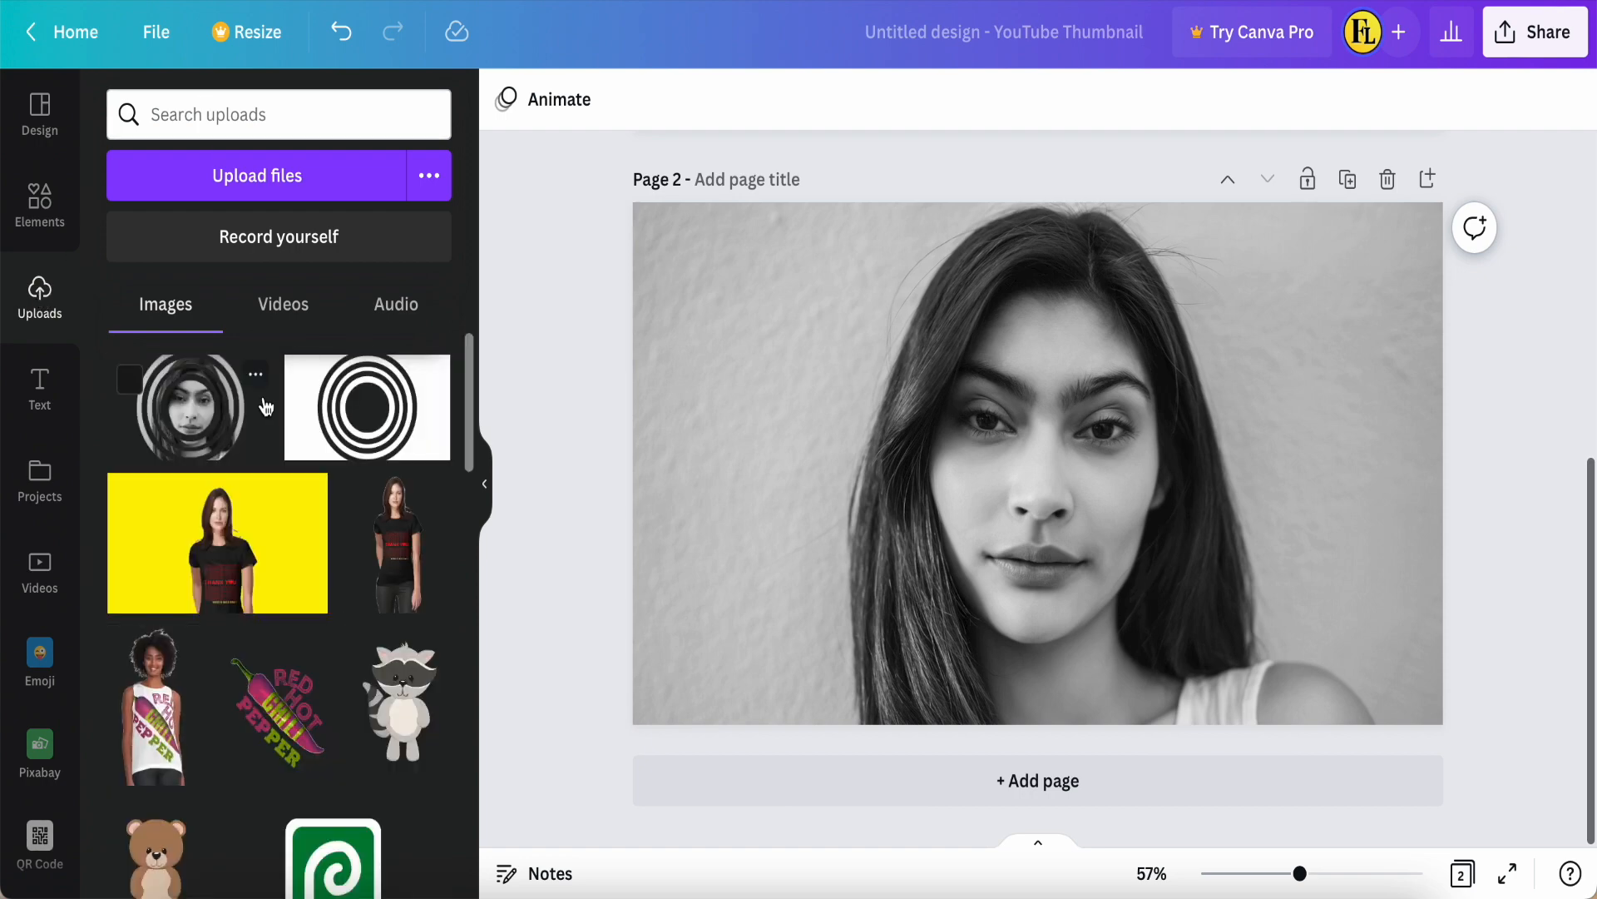
pyautogui.click(272, 191)
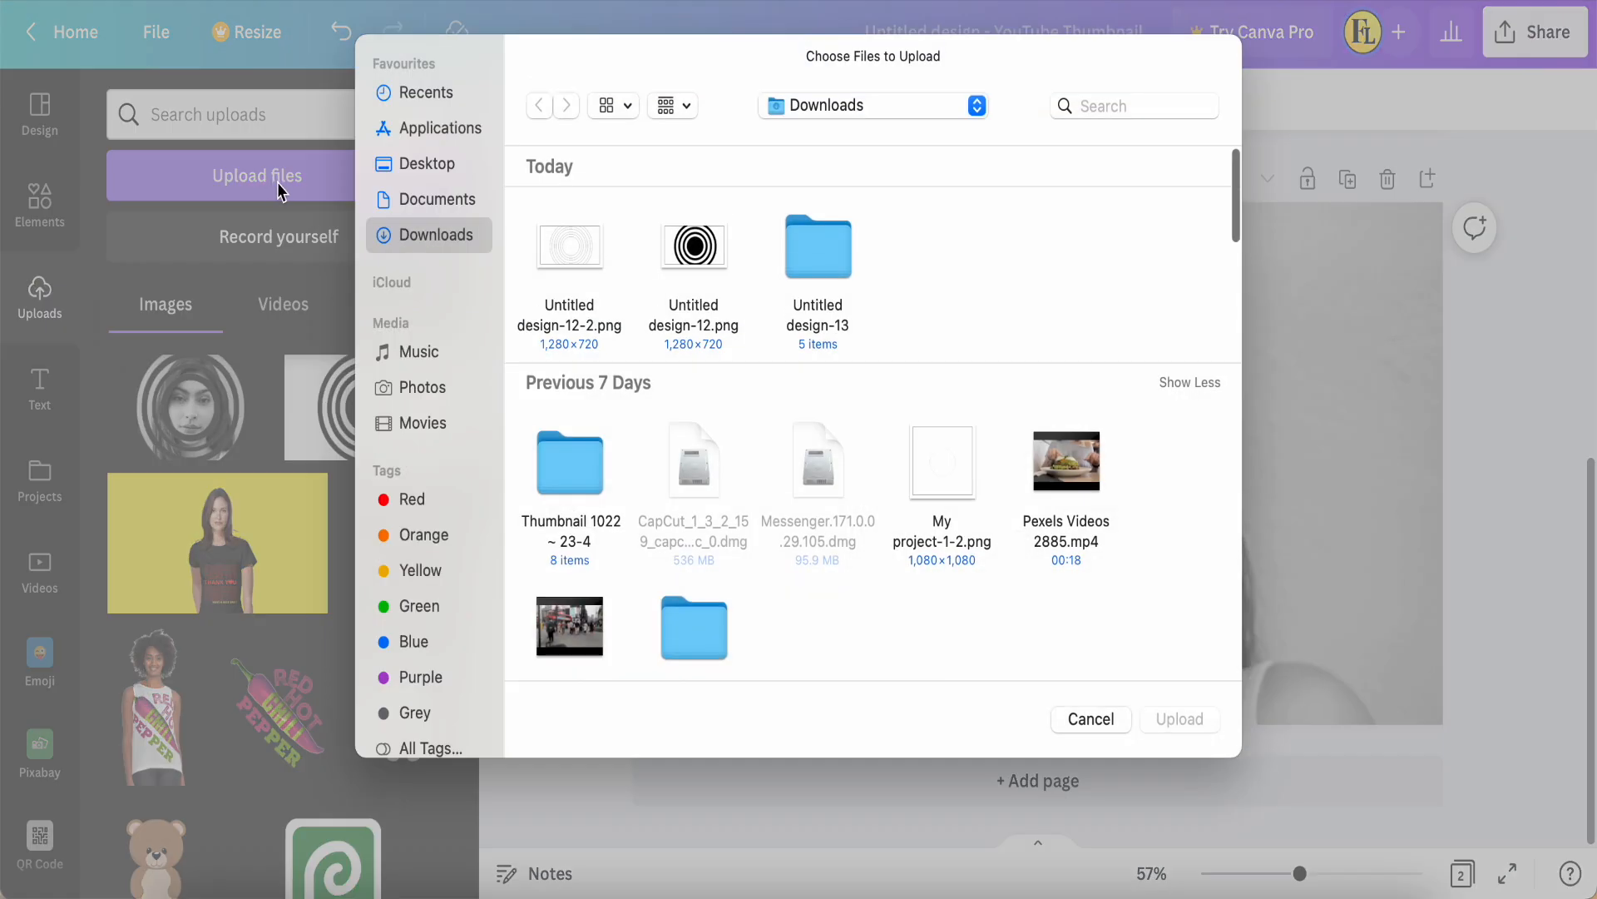
pyautogui.click(572, 252)
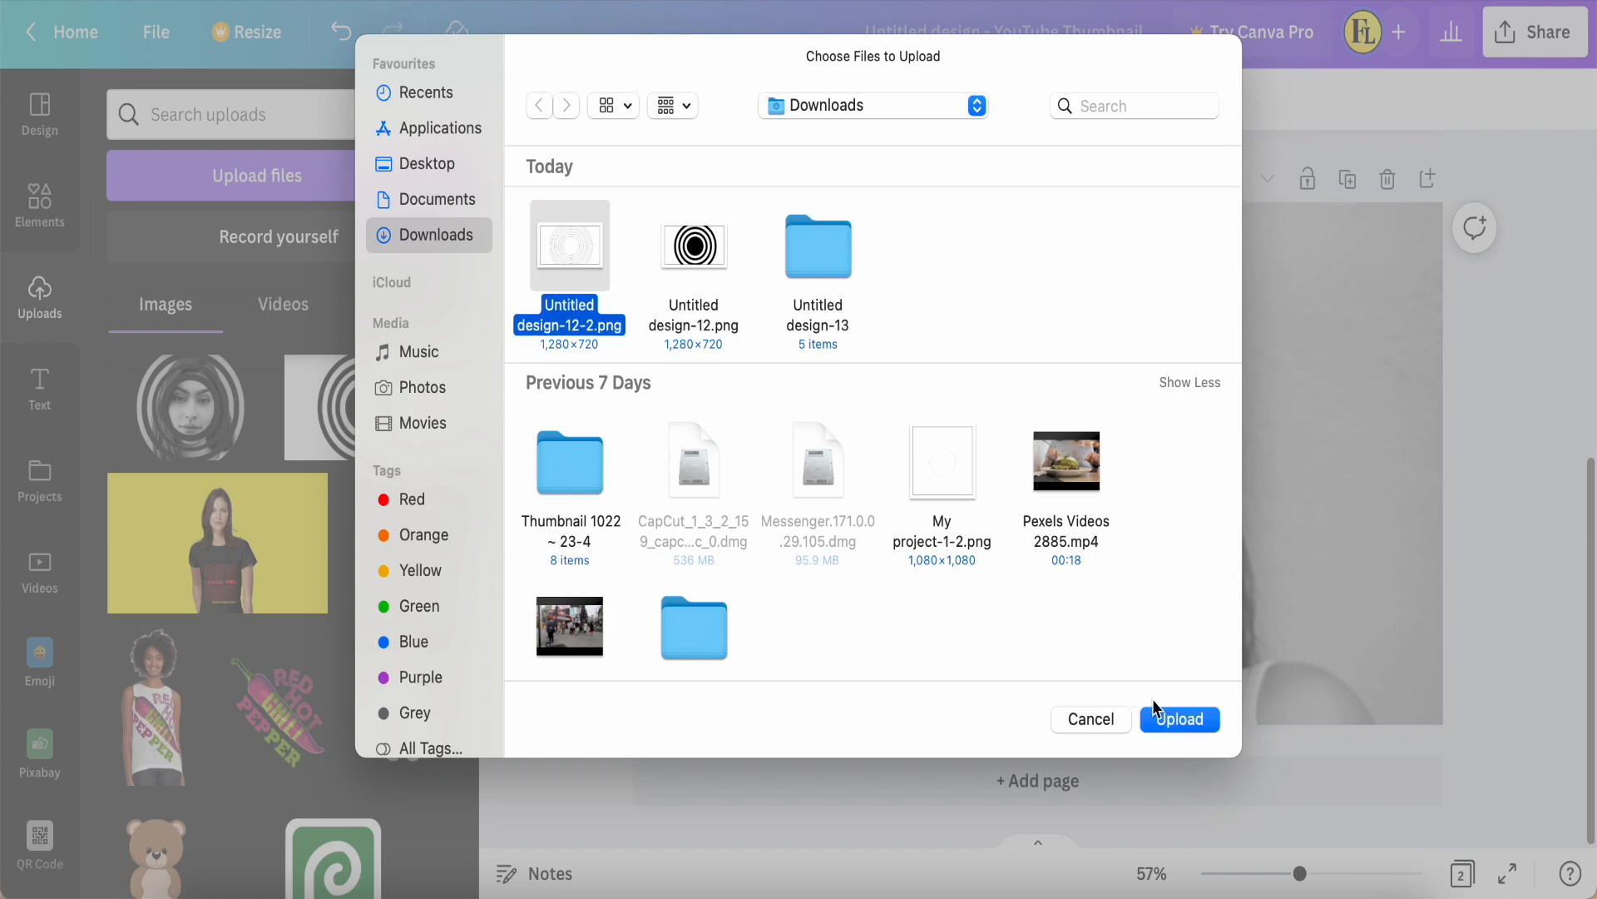
pyautogui.click(1179, 719)
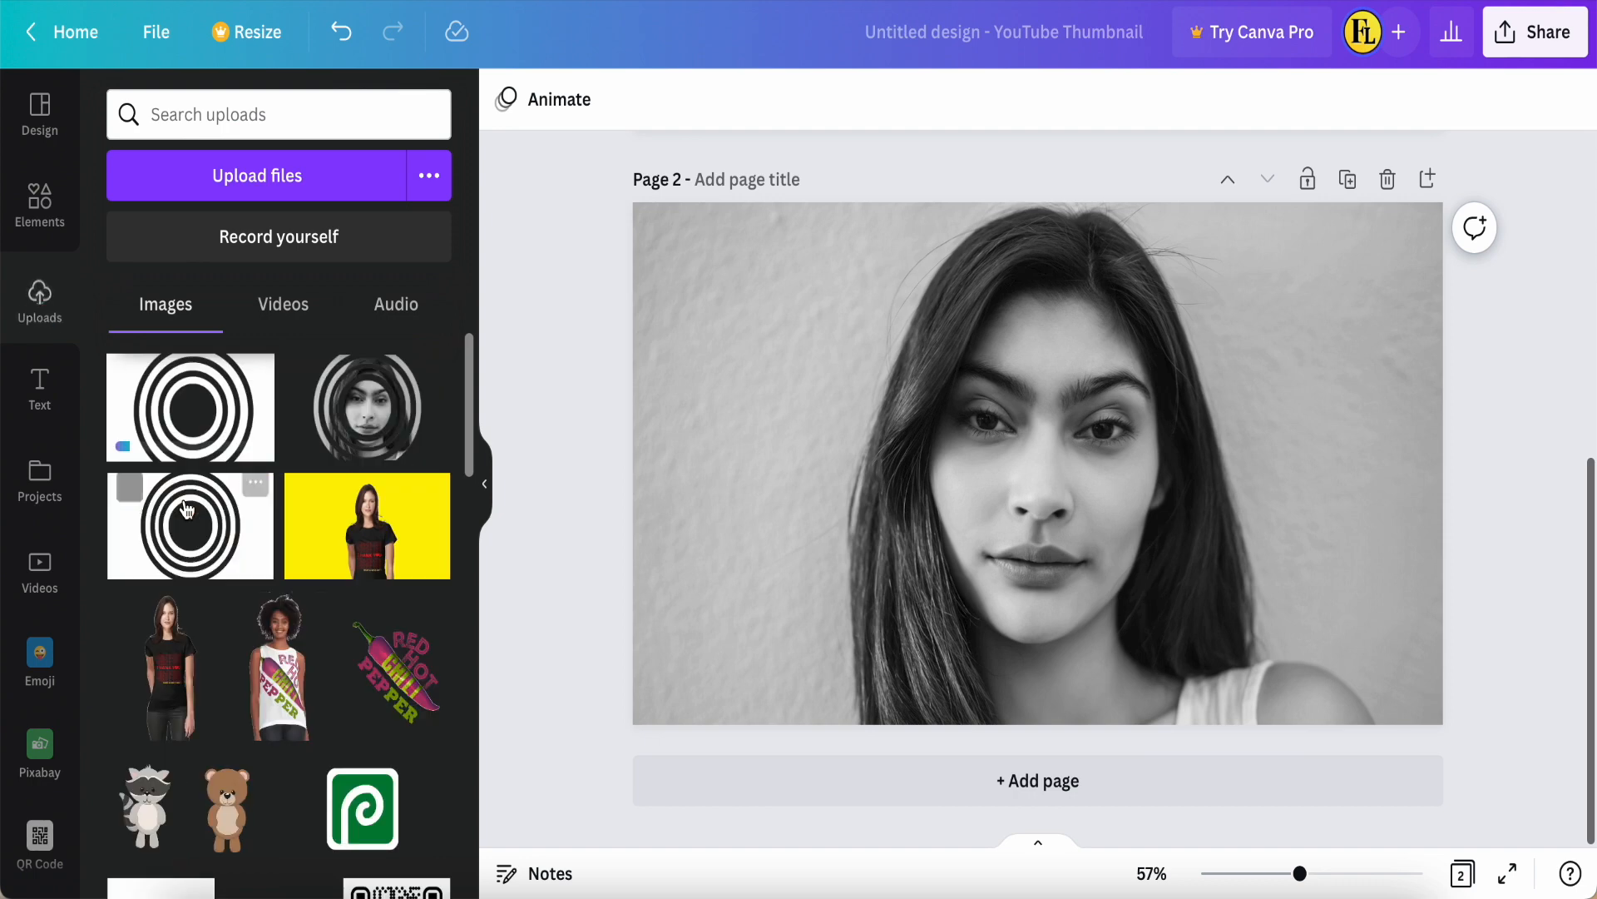
# Step: Duplicate page 2 with the black-and-white portrait, without the ring template on it
pyautogui.click(176, 427)
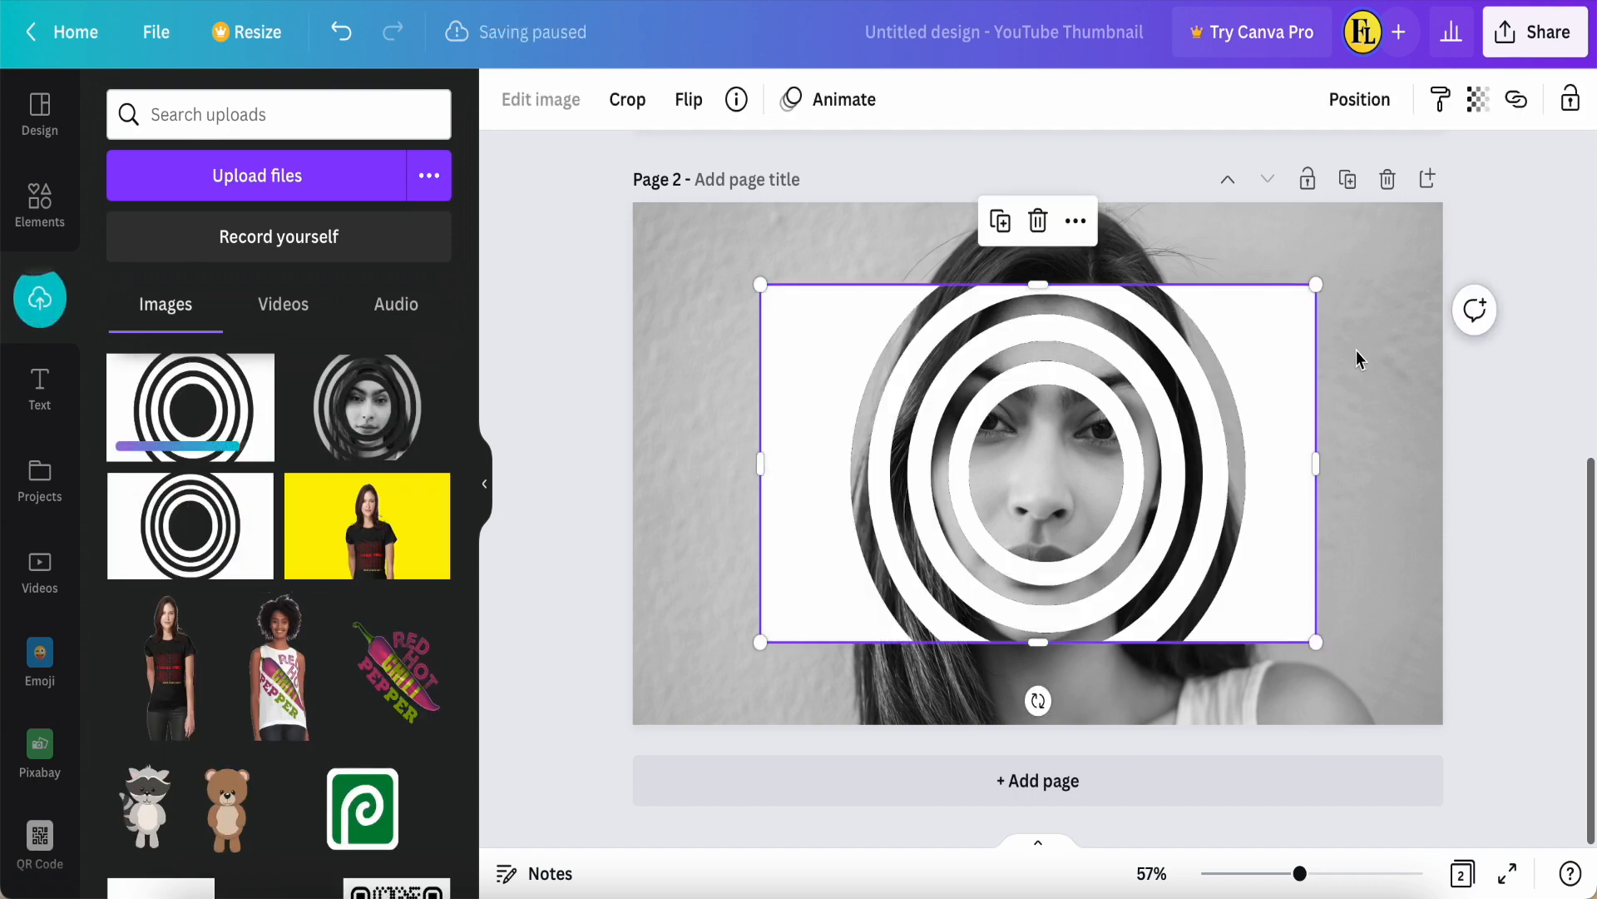
pyautogui.hotkey('ctrl', 'z')
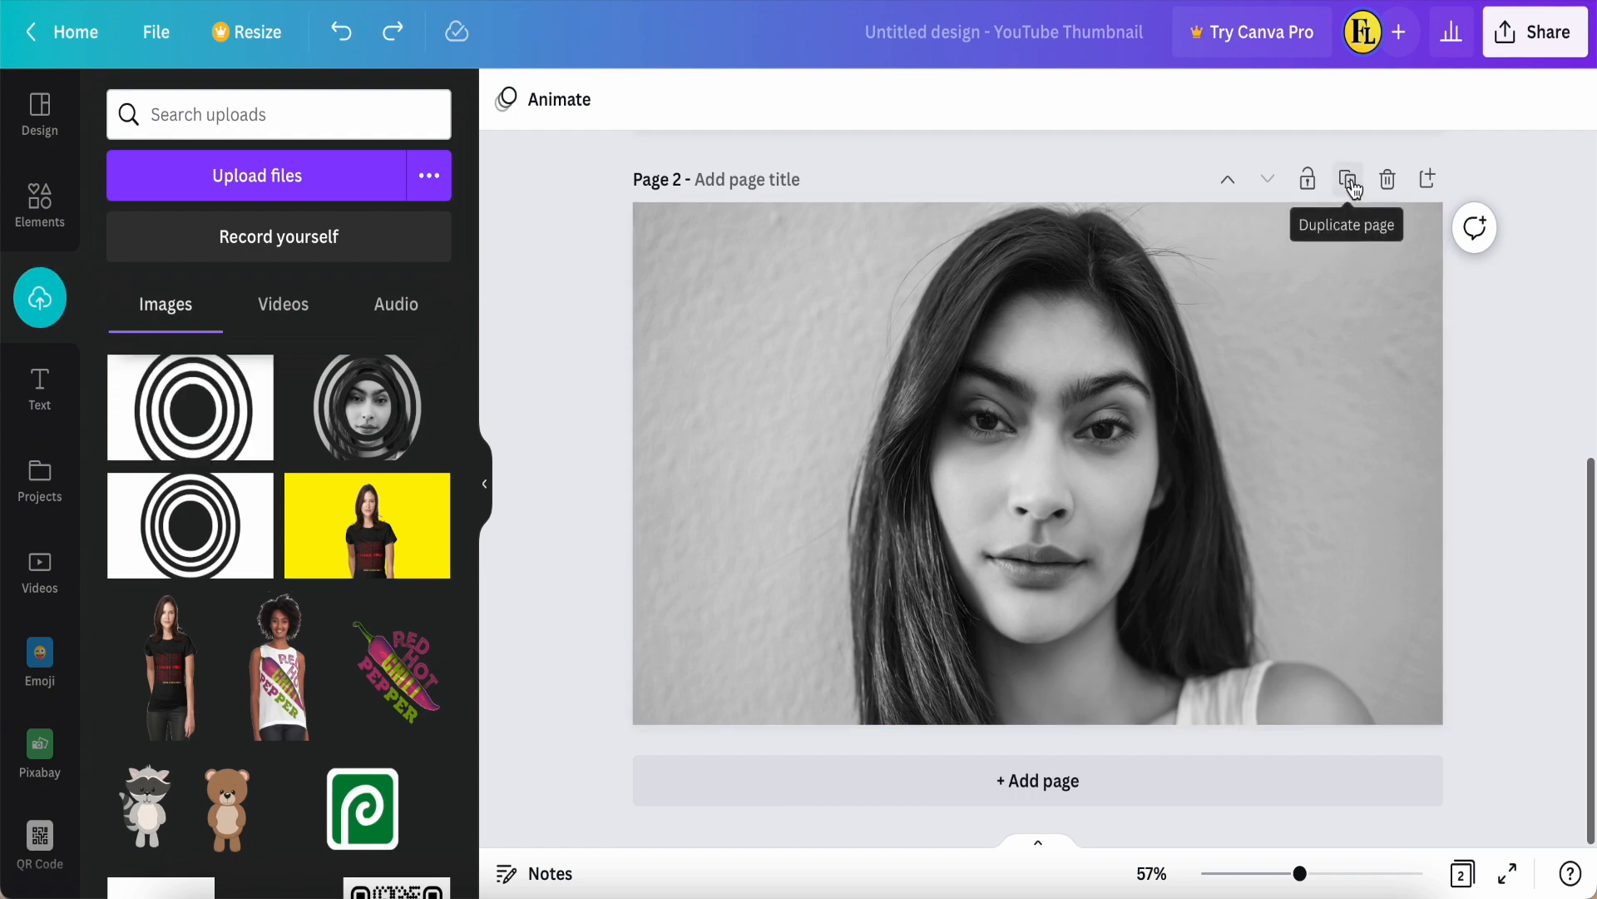
pyautogui.click(1348, 181)
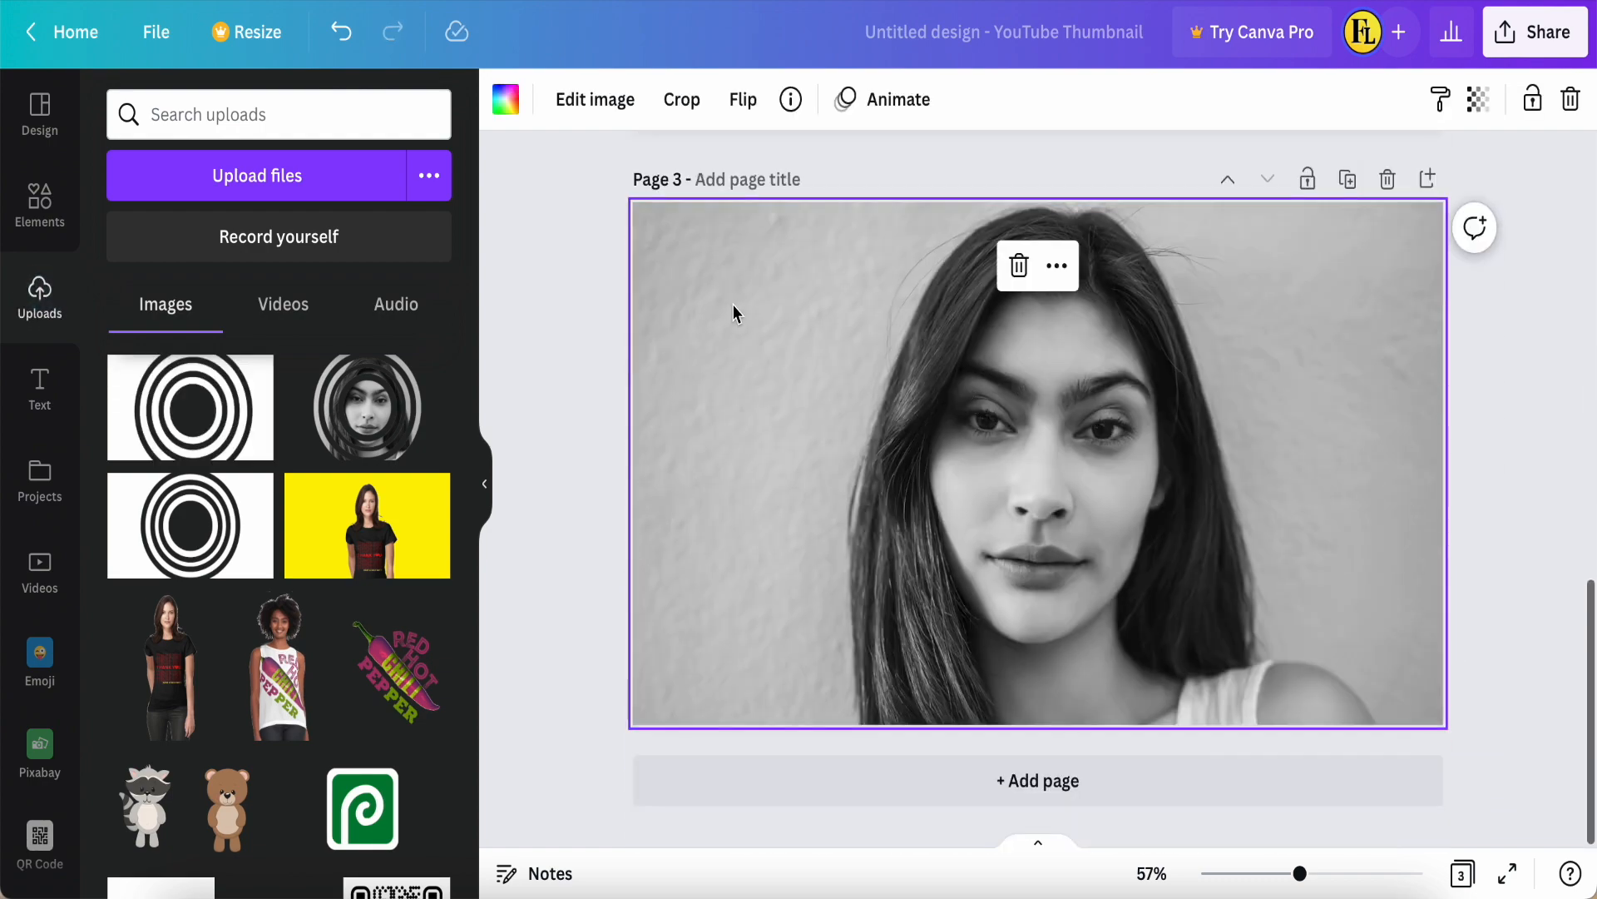
# Step: Place the newly uploaded ring template on page 2, enlarged to cover the whole page, and lock it
pyautogui.scroll(5, 735, 308)
pyautogui.click(114, 429)
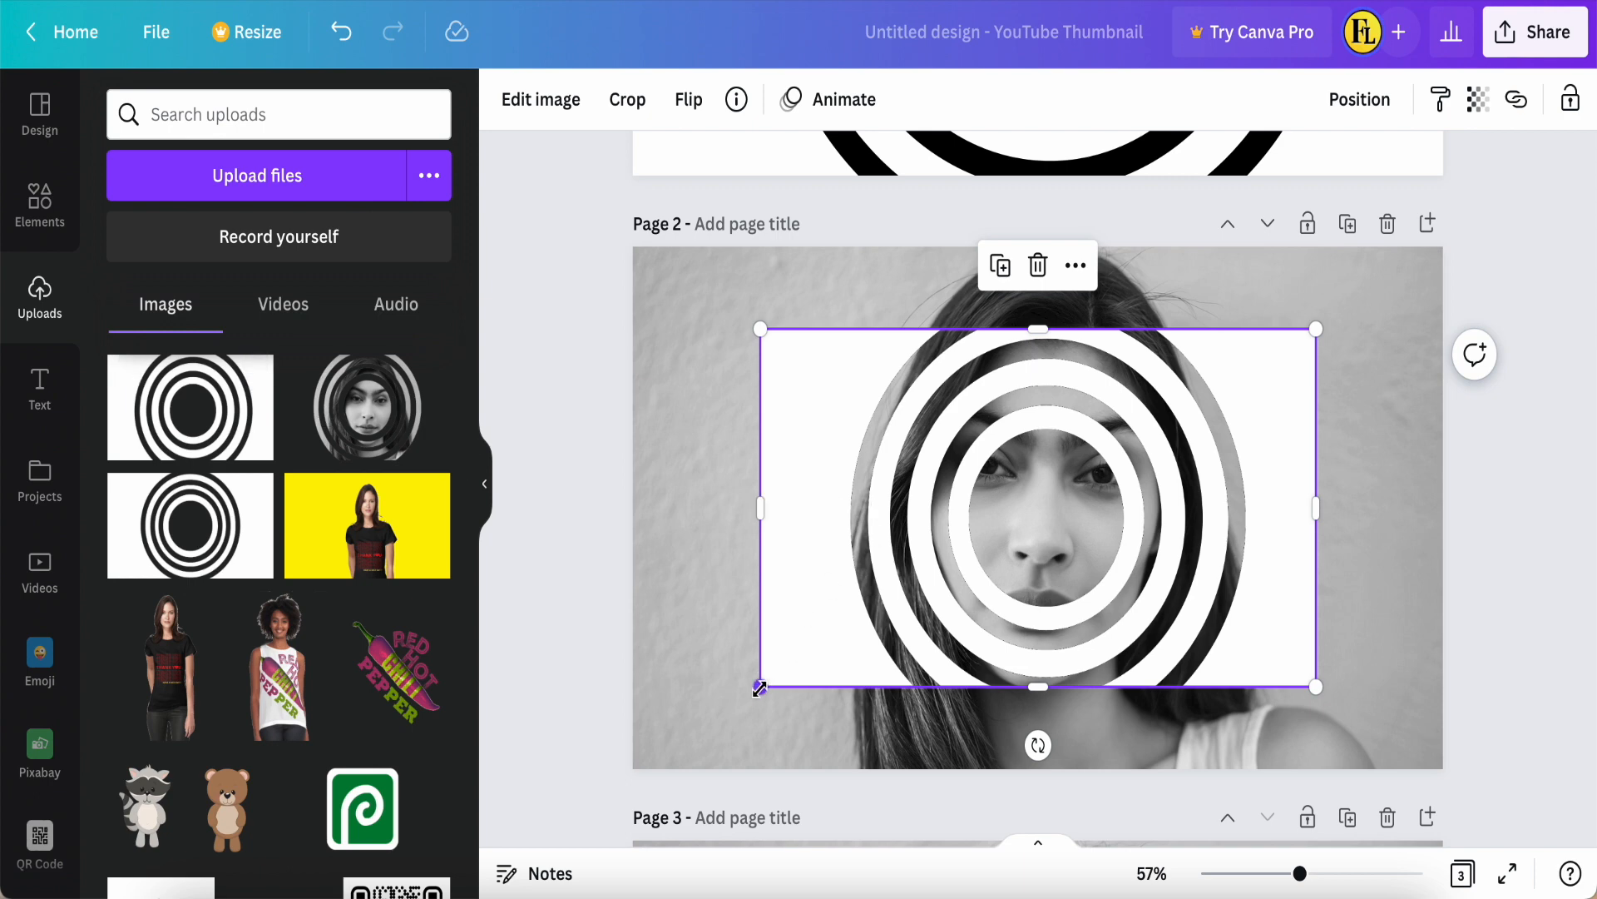
pyautogui.moveTo(733, 708); pyautogui.dragTo(630, 773)
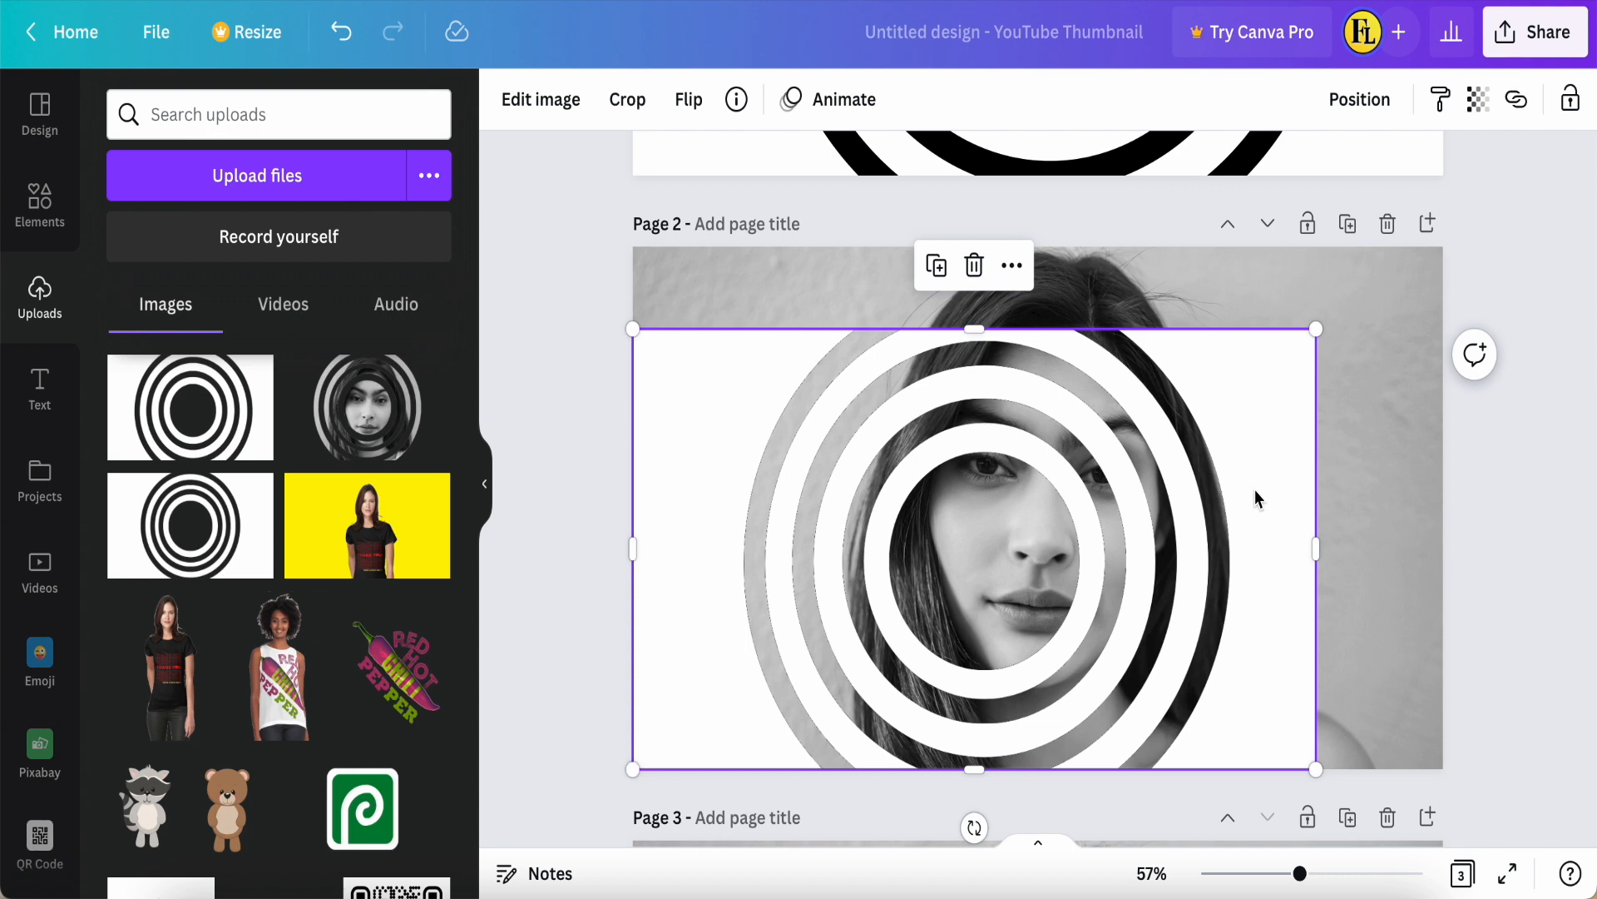
pyautogui.moveTo(1316, 330); pyautogui.dragTo(1446, 249)
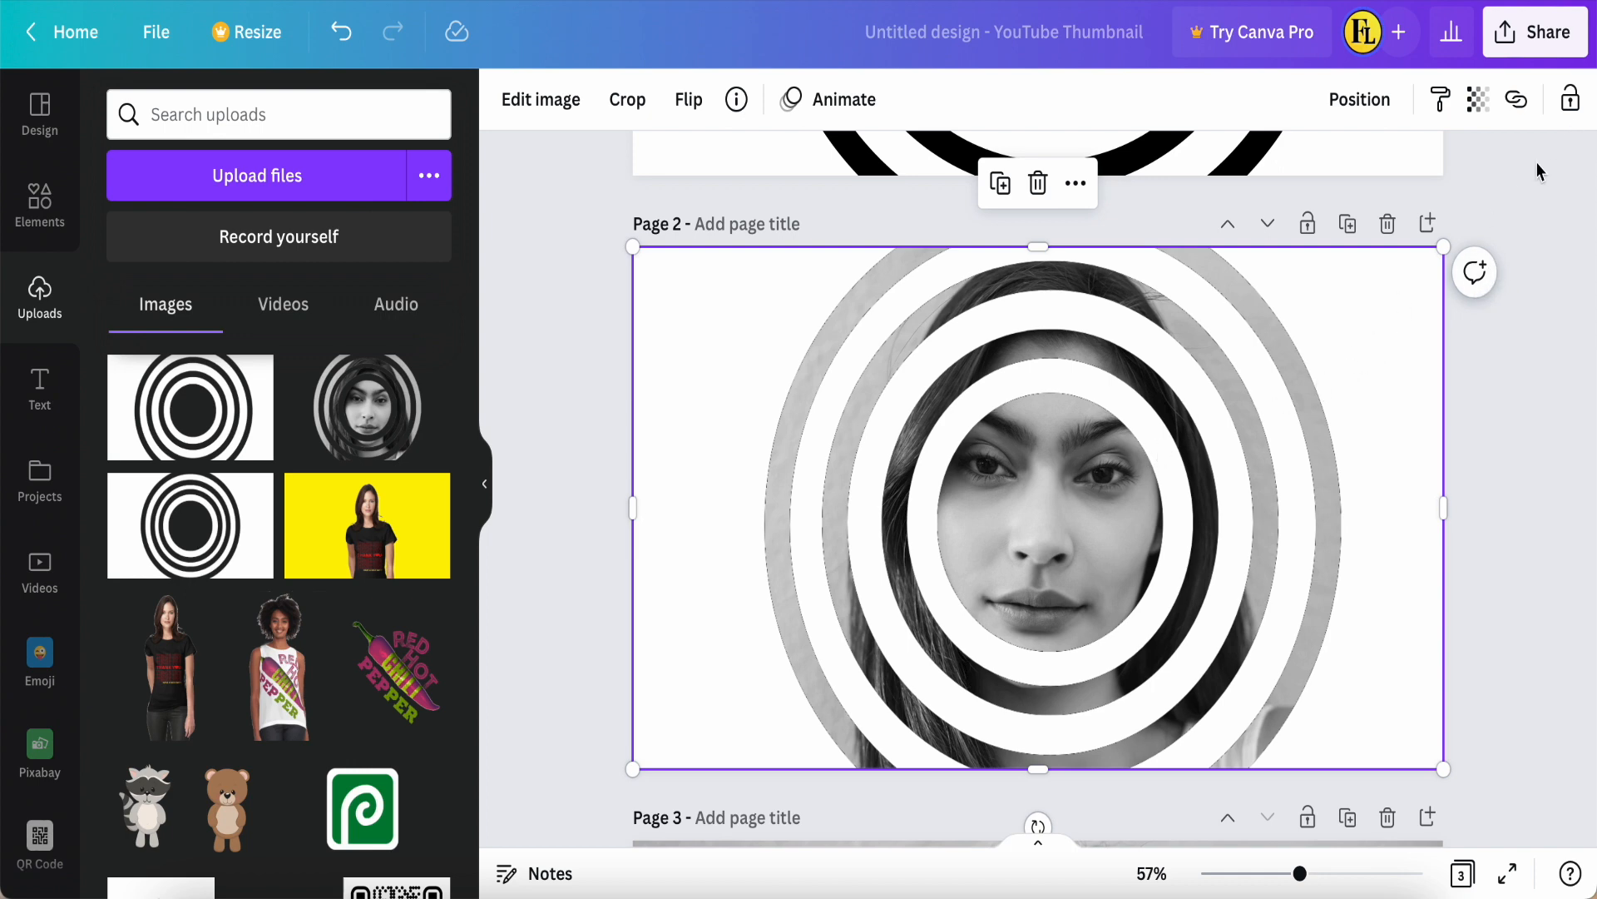
pyautogui.click(1571, 100)
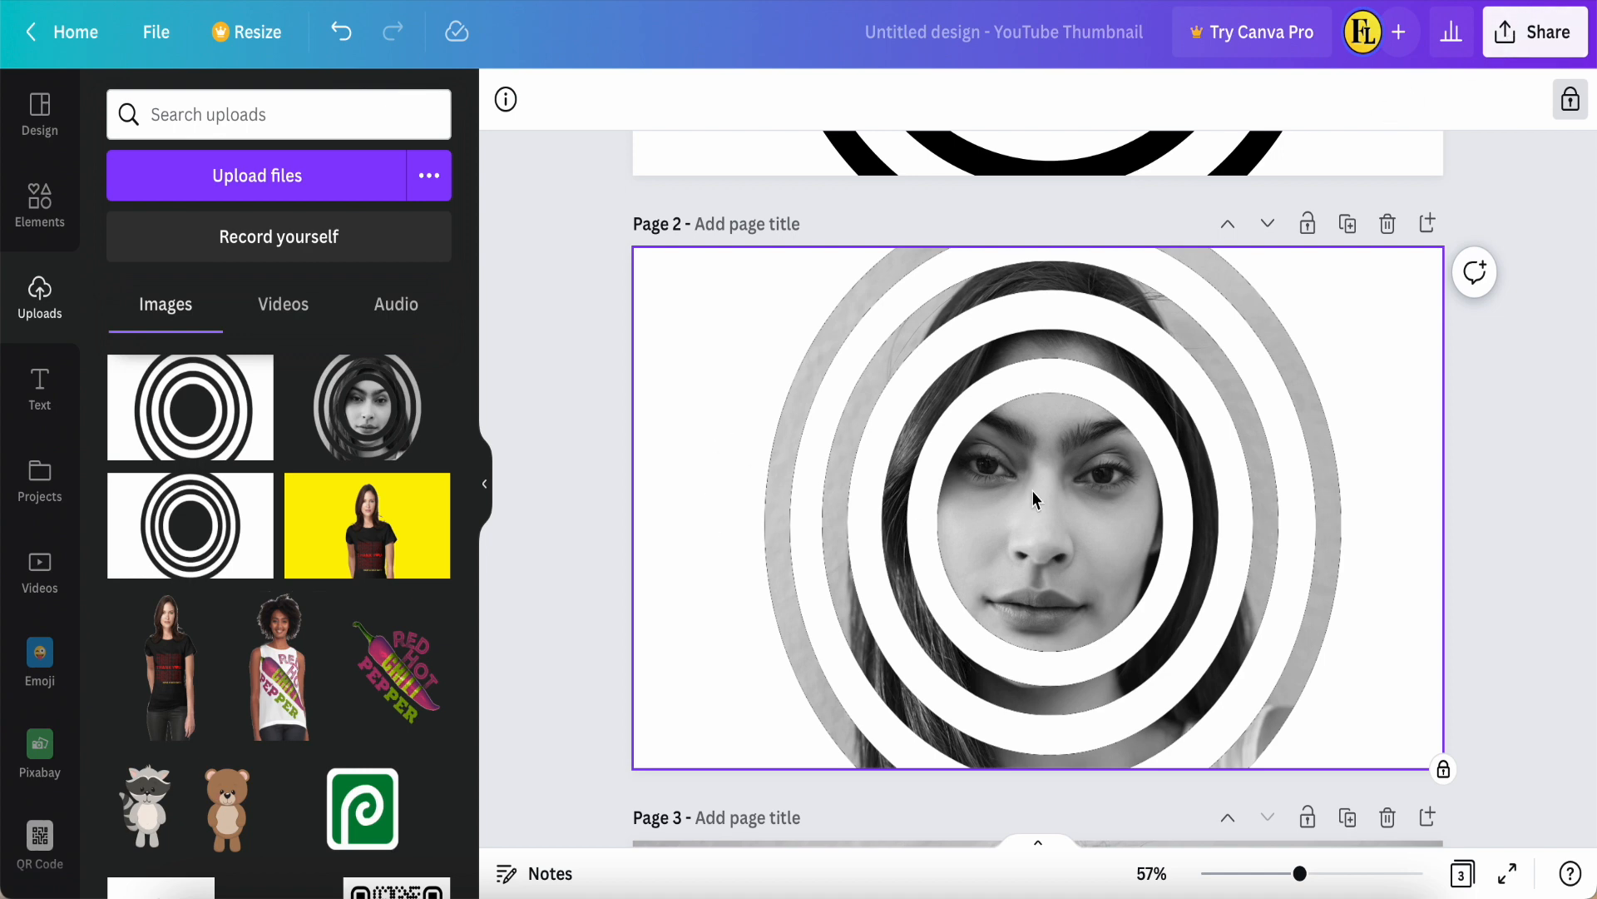
# Step: Download only page 2, the portrait with the ring overlay, as a PNG and dismiss the file preview
pyautogui.click(1535, 31)
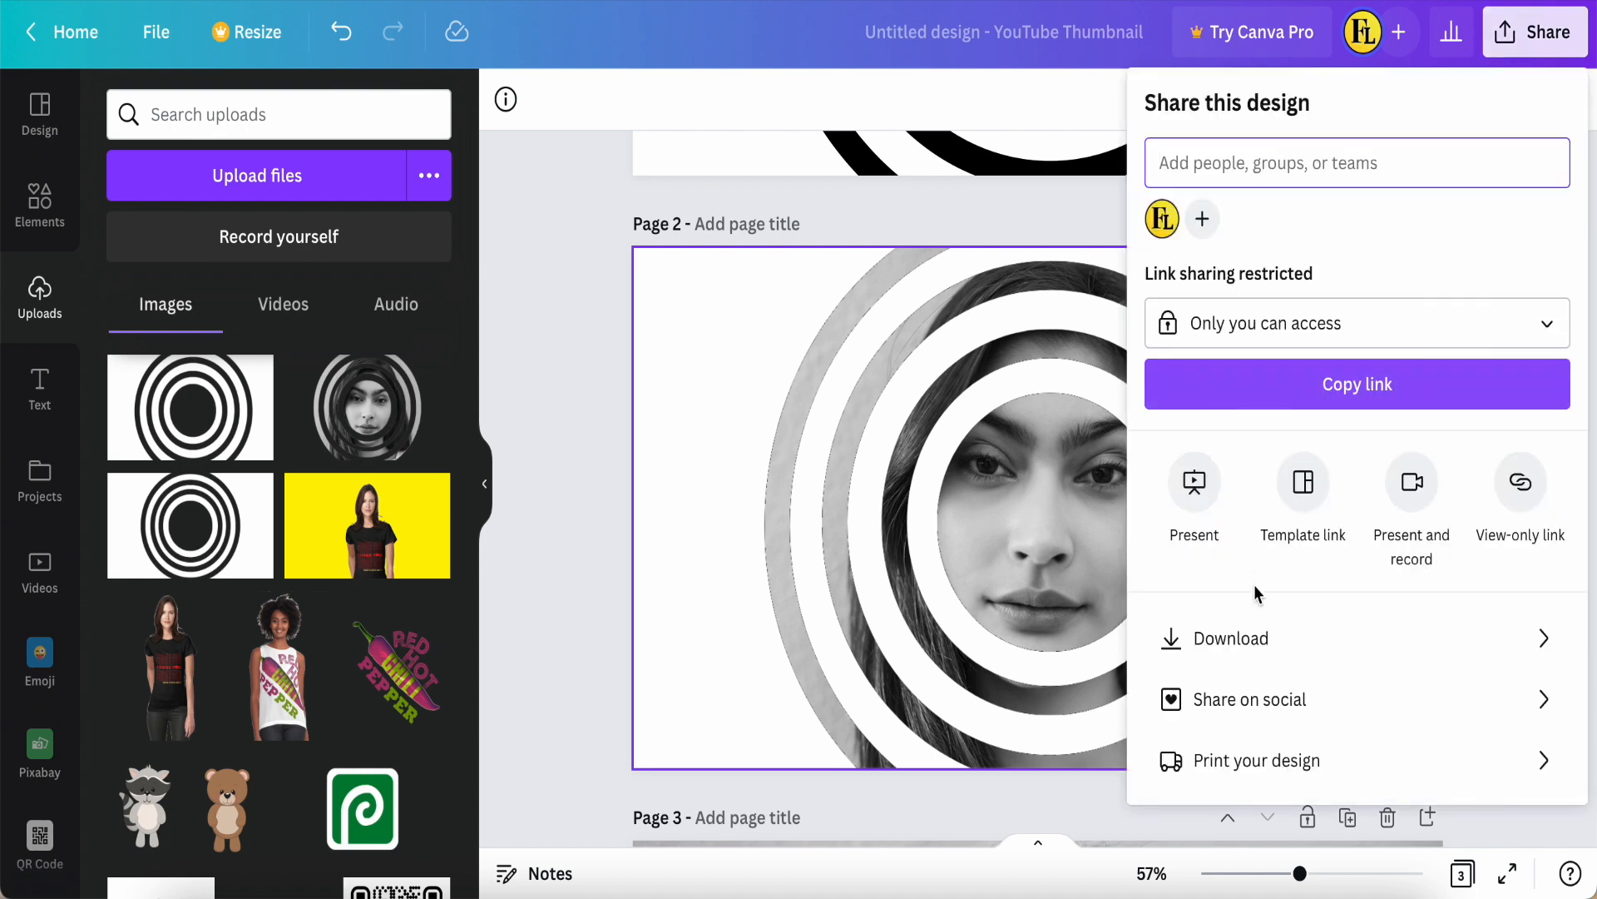
pyautogui.click(1254, 656)
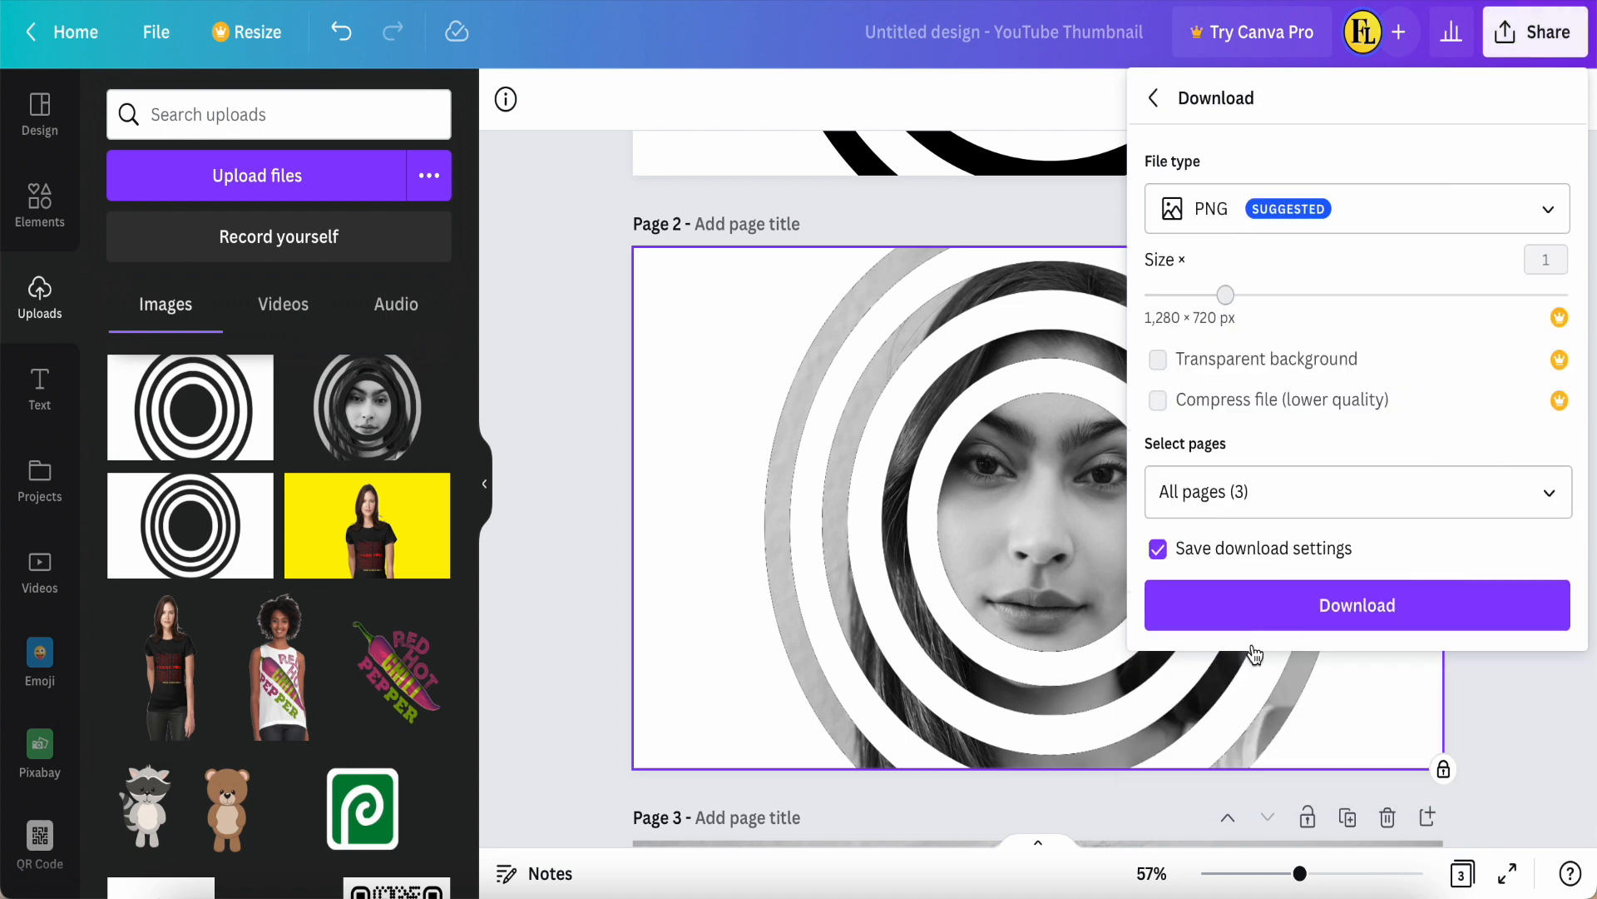
pyautogui.click(1547, 496)
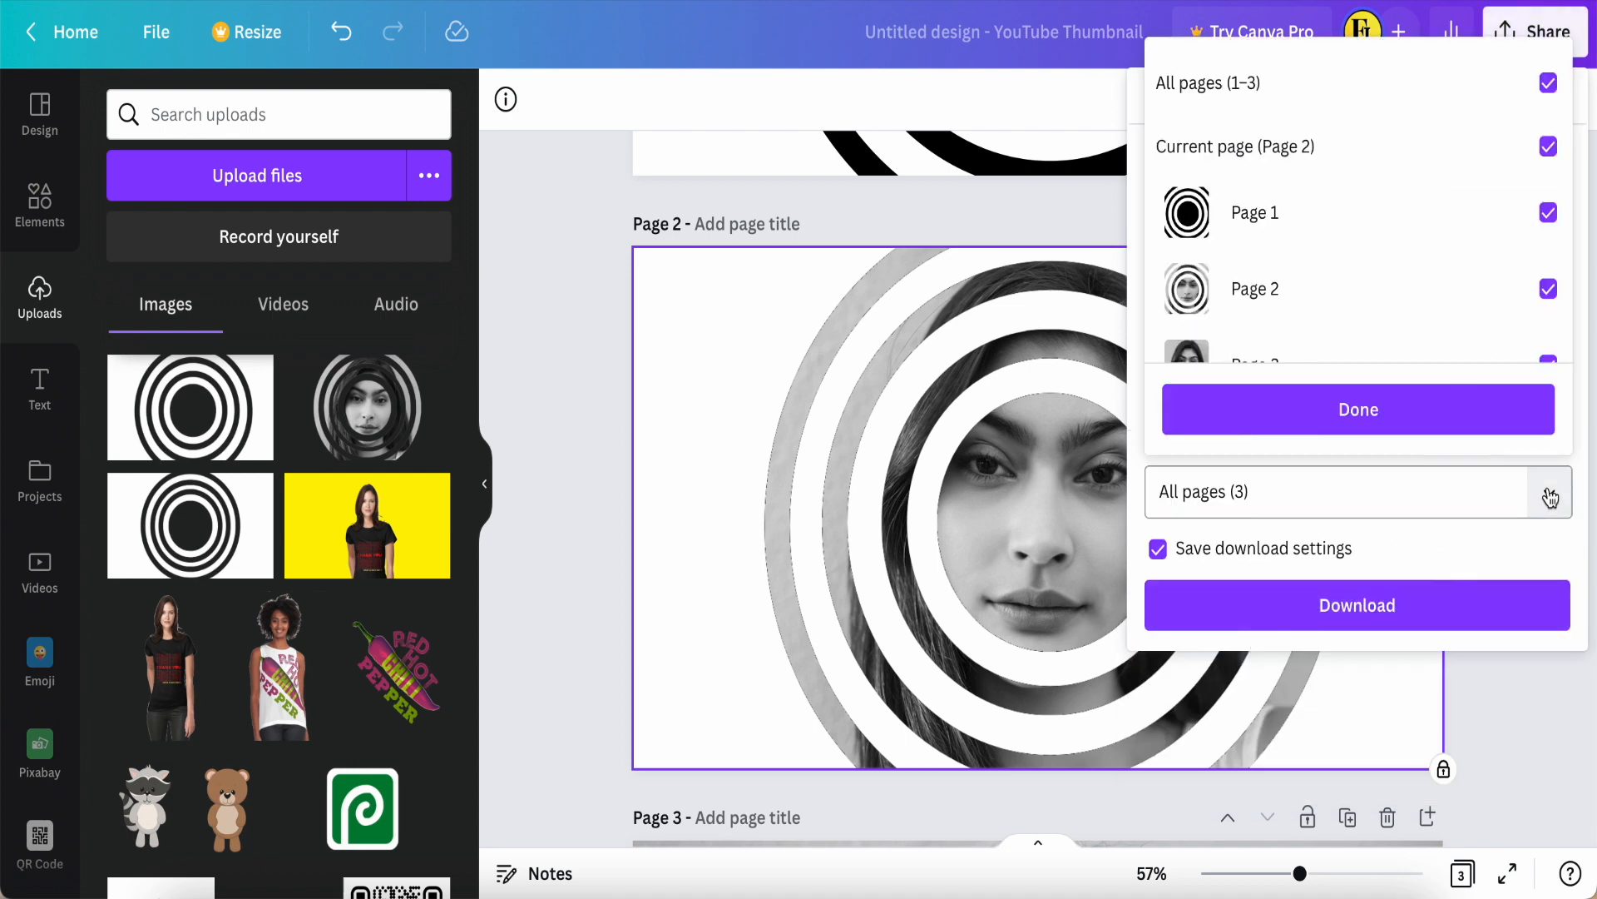
pyautogui.click(1219, 84)
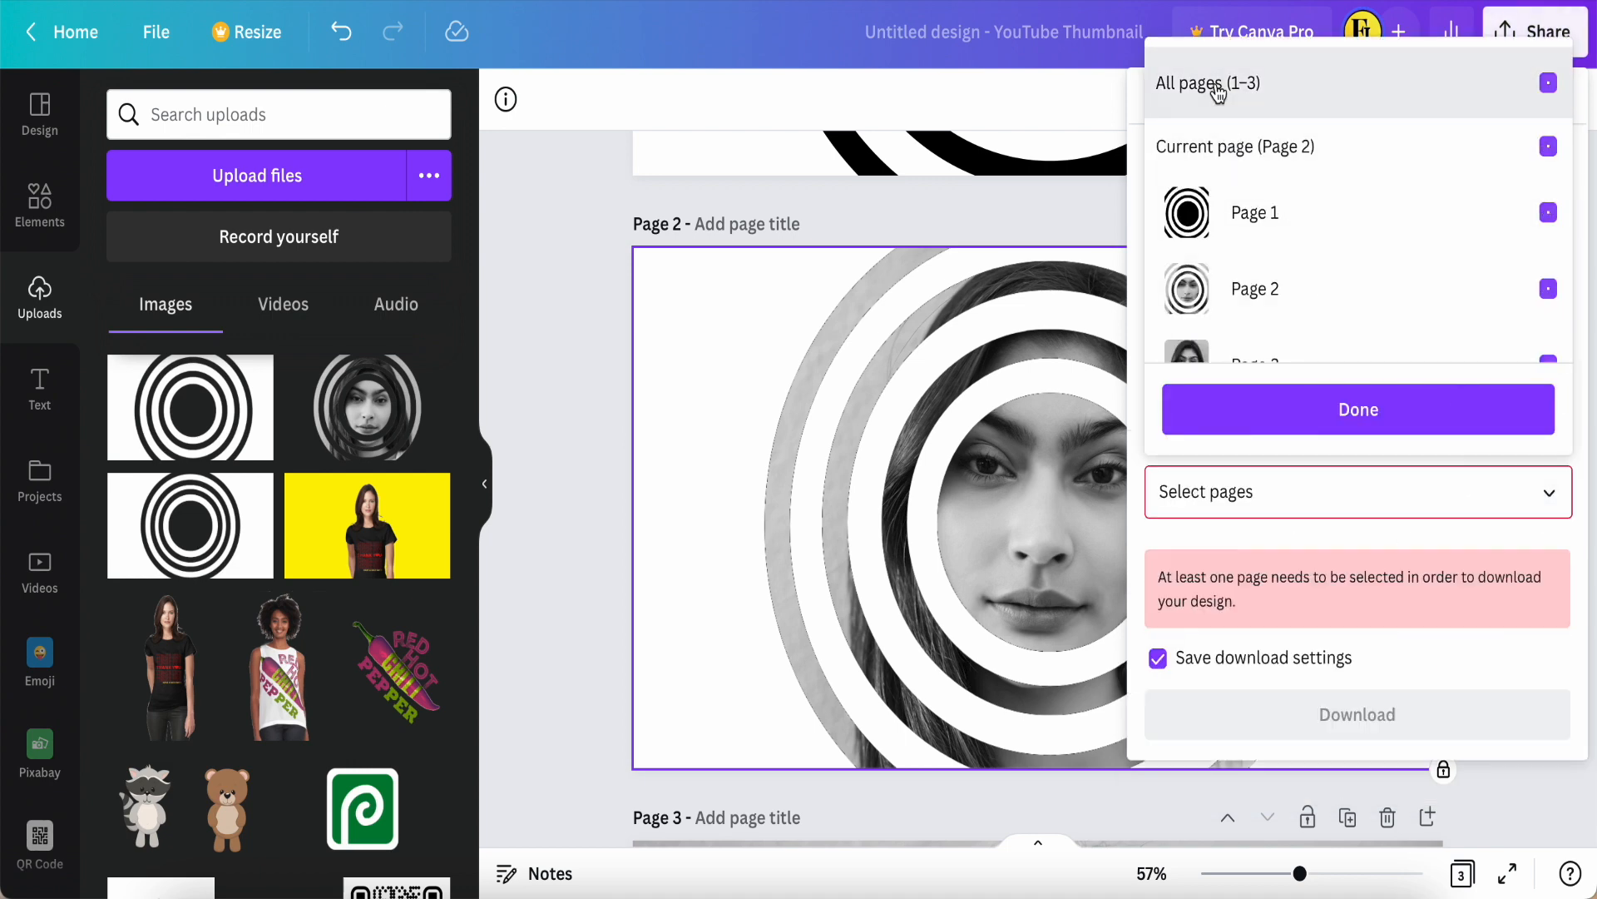
pyautogui.click(1226, 149)
pyautogui.click(1307, 408)
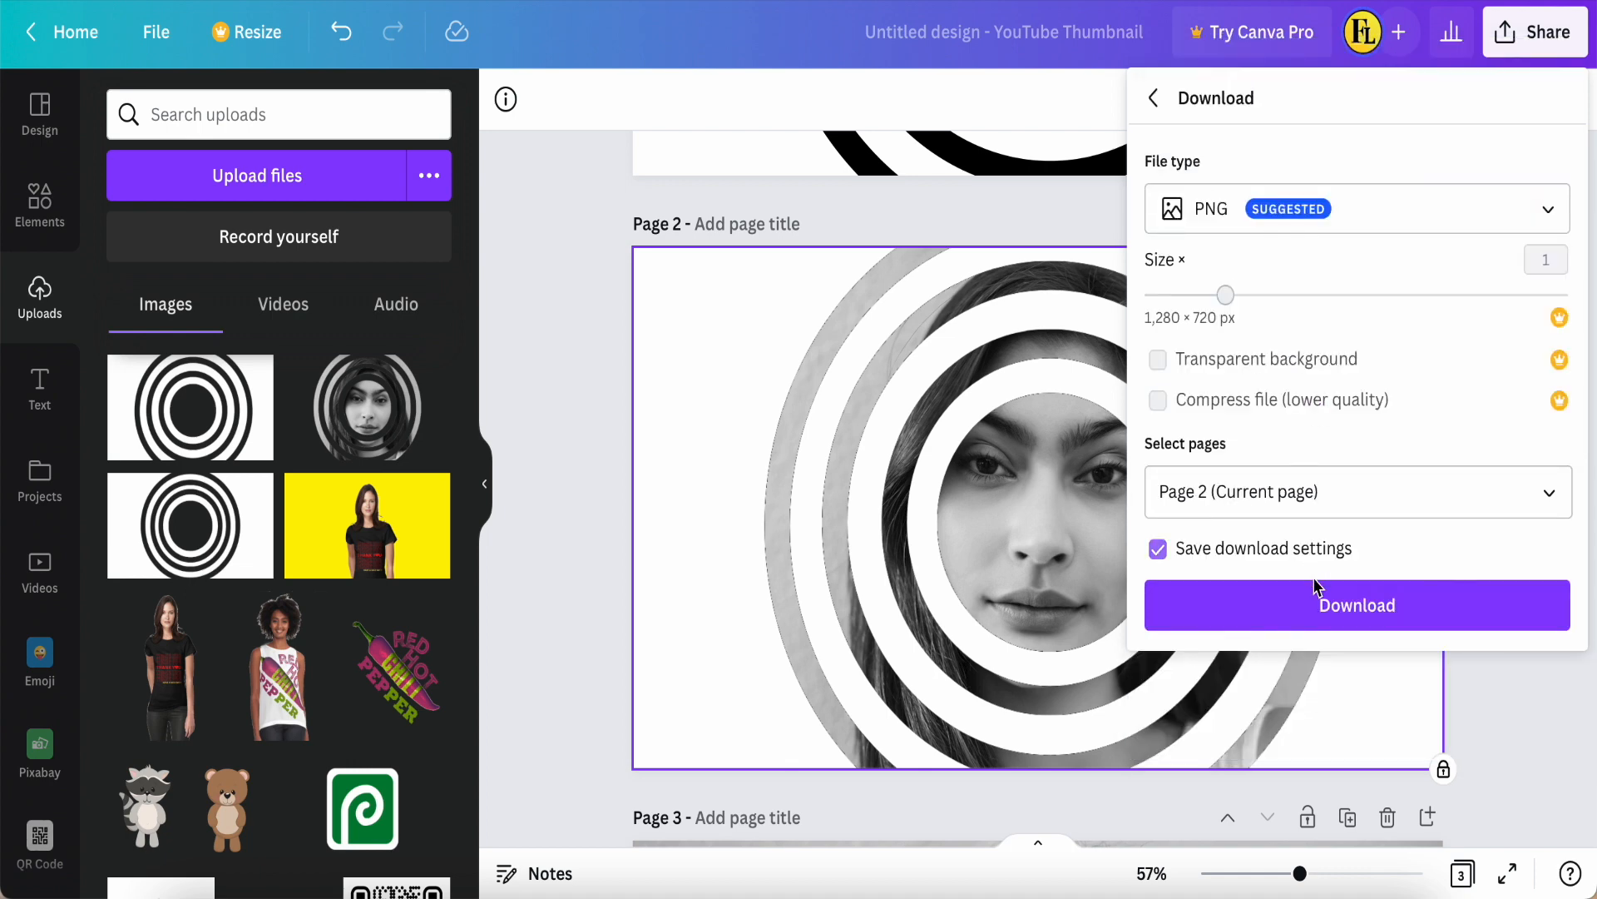
pyautogui.click(1320, 605)
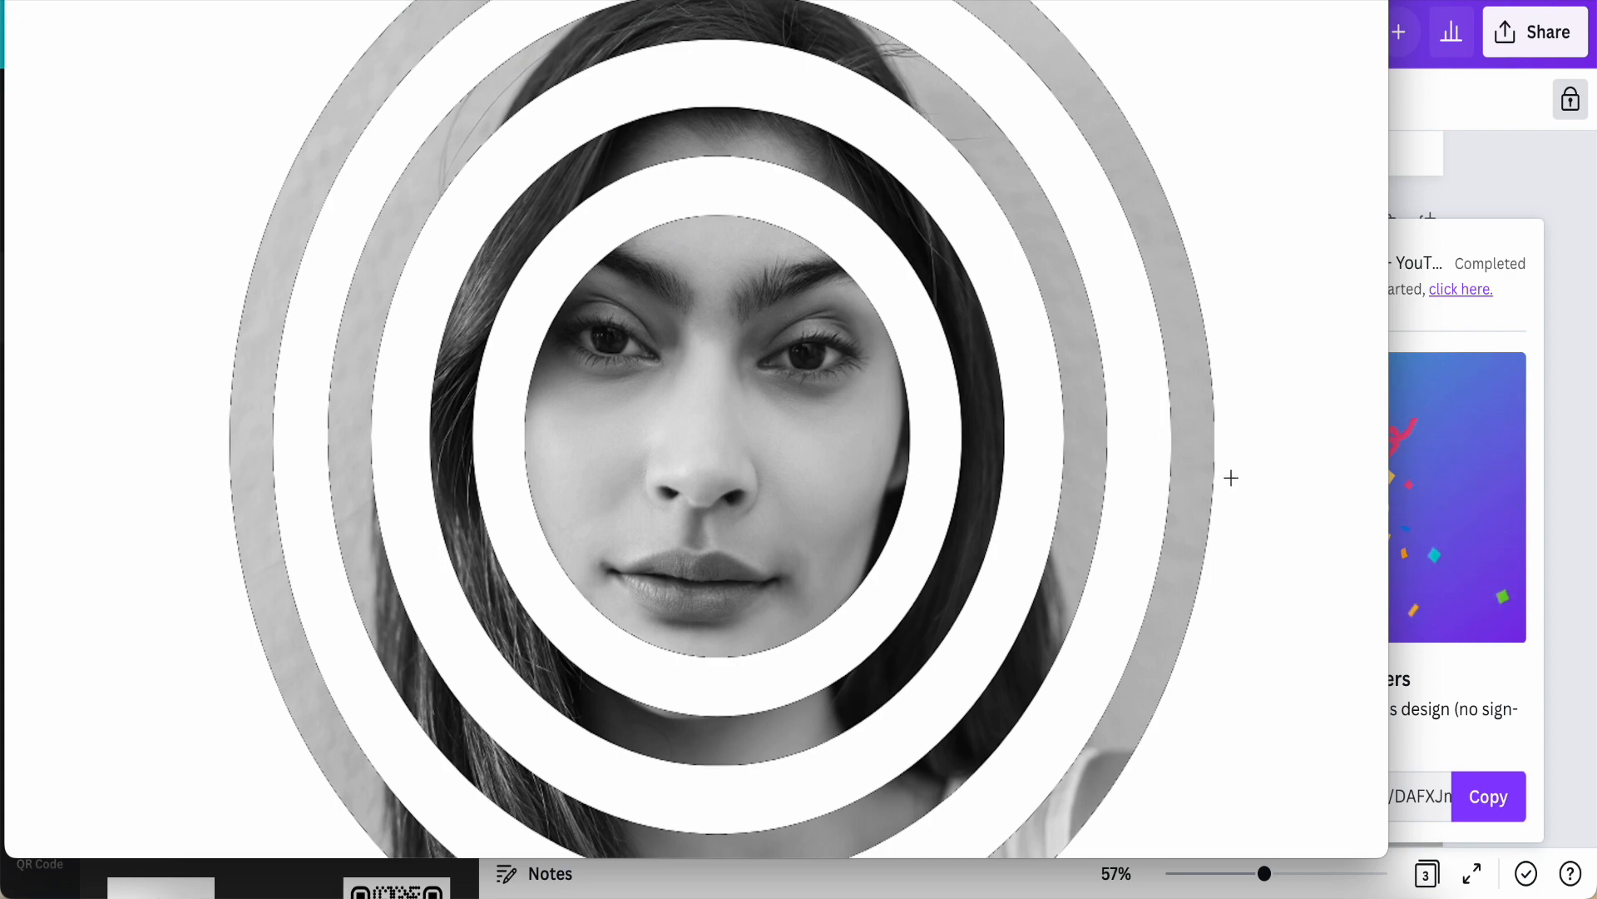
pyautogui.click(1556, 184)
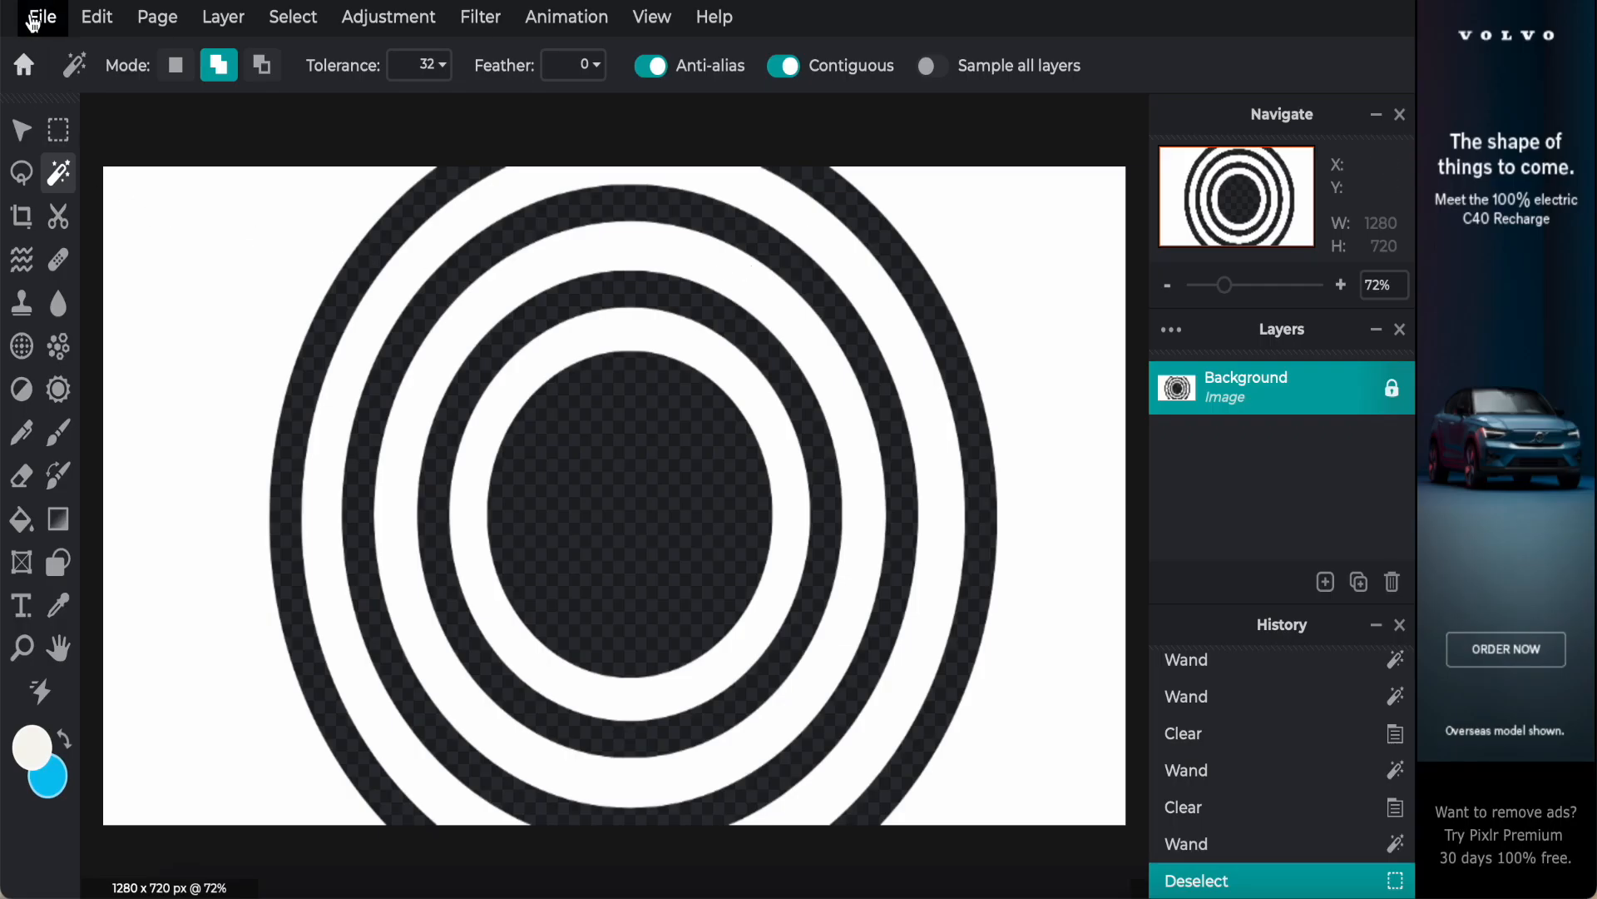
# Step: Switch to Pixlr E and open the image Untitled design-14.png from the Downloads folder
pyautogui.click(39, 17)
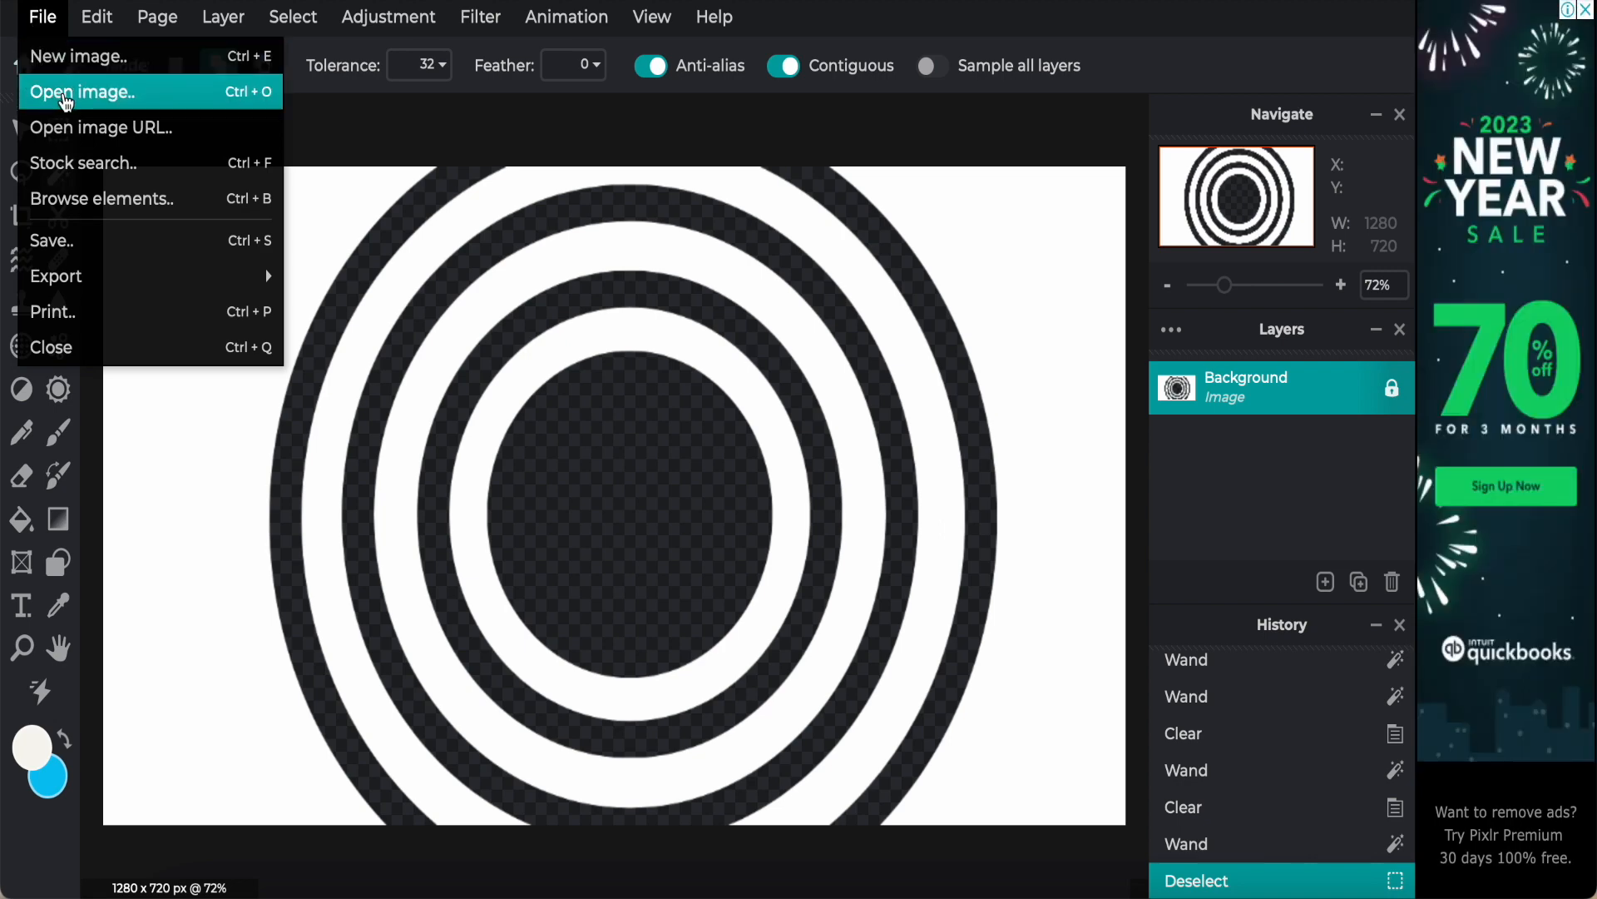
pyautogui.click(67, 96)
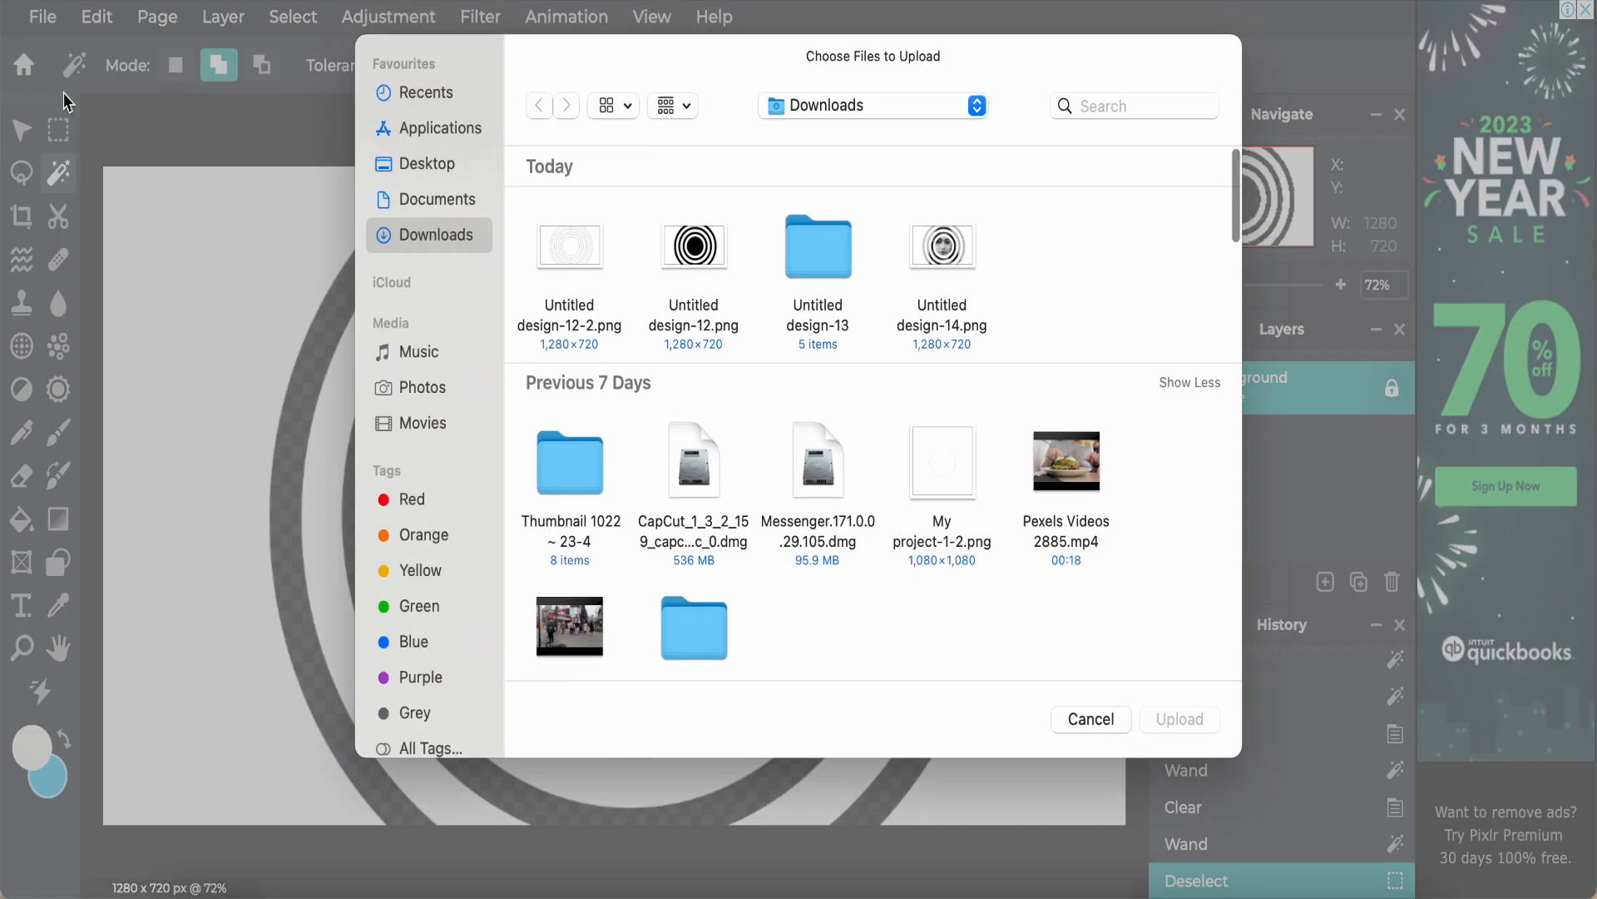
pyautogui.click(948, 251)
pyautogui.click(1190, 718)
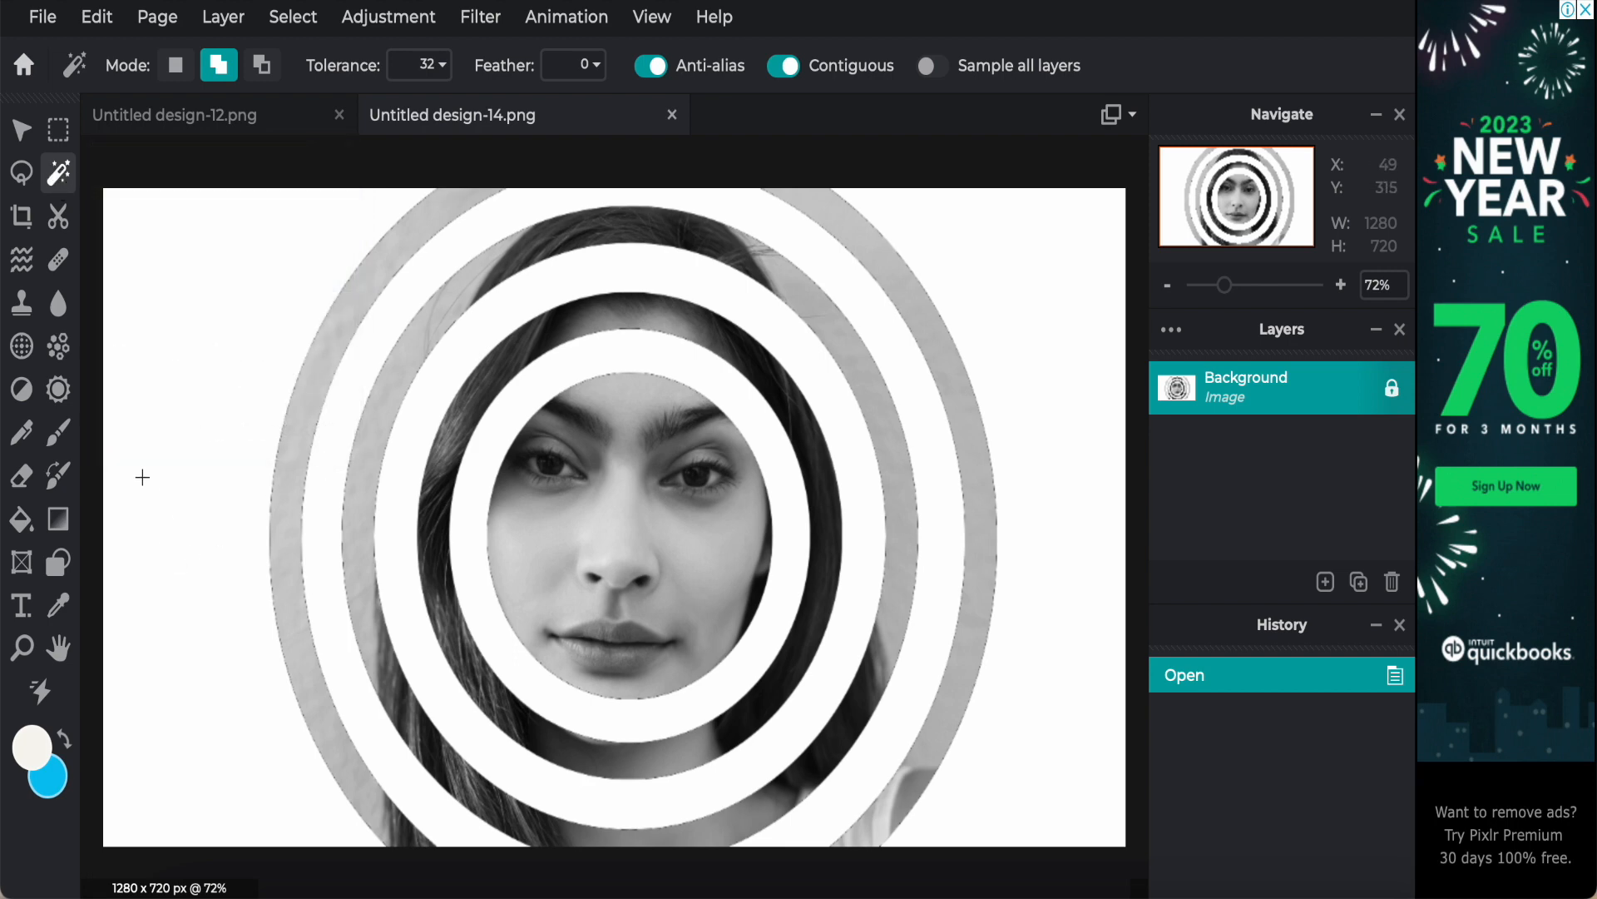
# Step: Wand-select the white background on both sides and all the white rings, and clear them to transparency
pyautogui.click(142, 474)
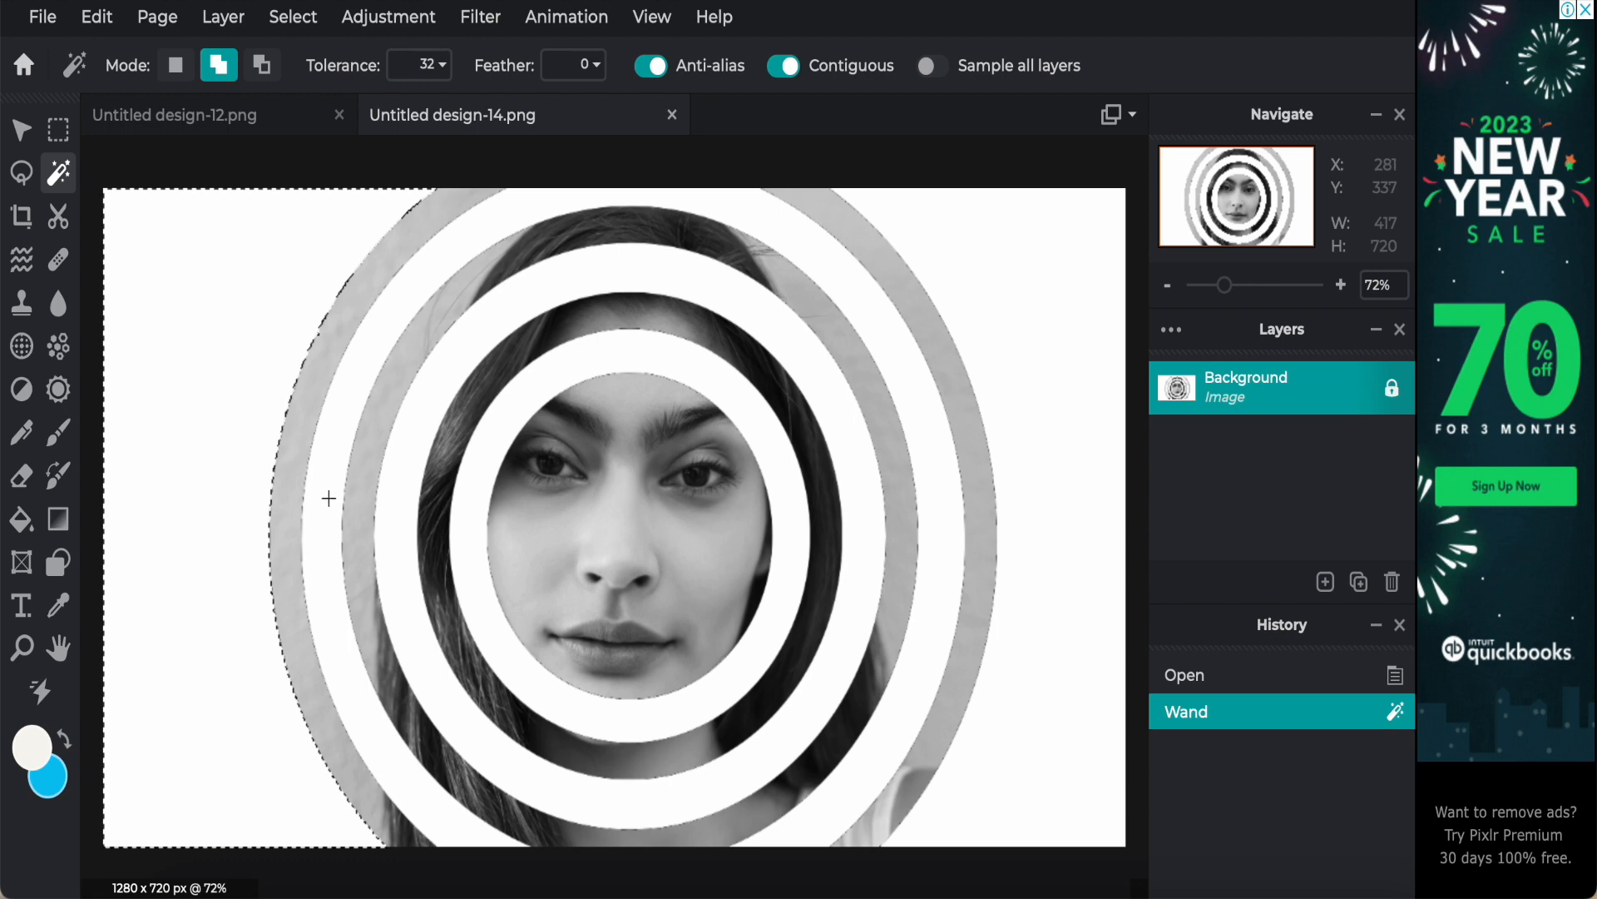
pyautogui.click(325, 496)
pyautogui.click(399, 499)
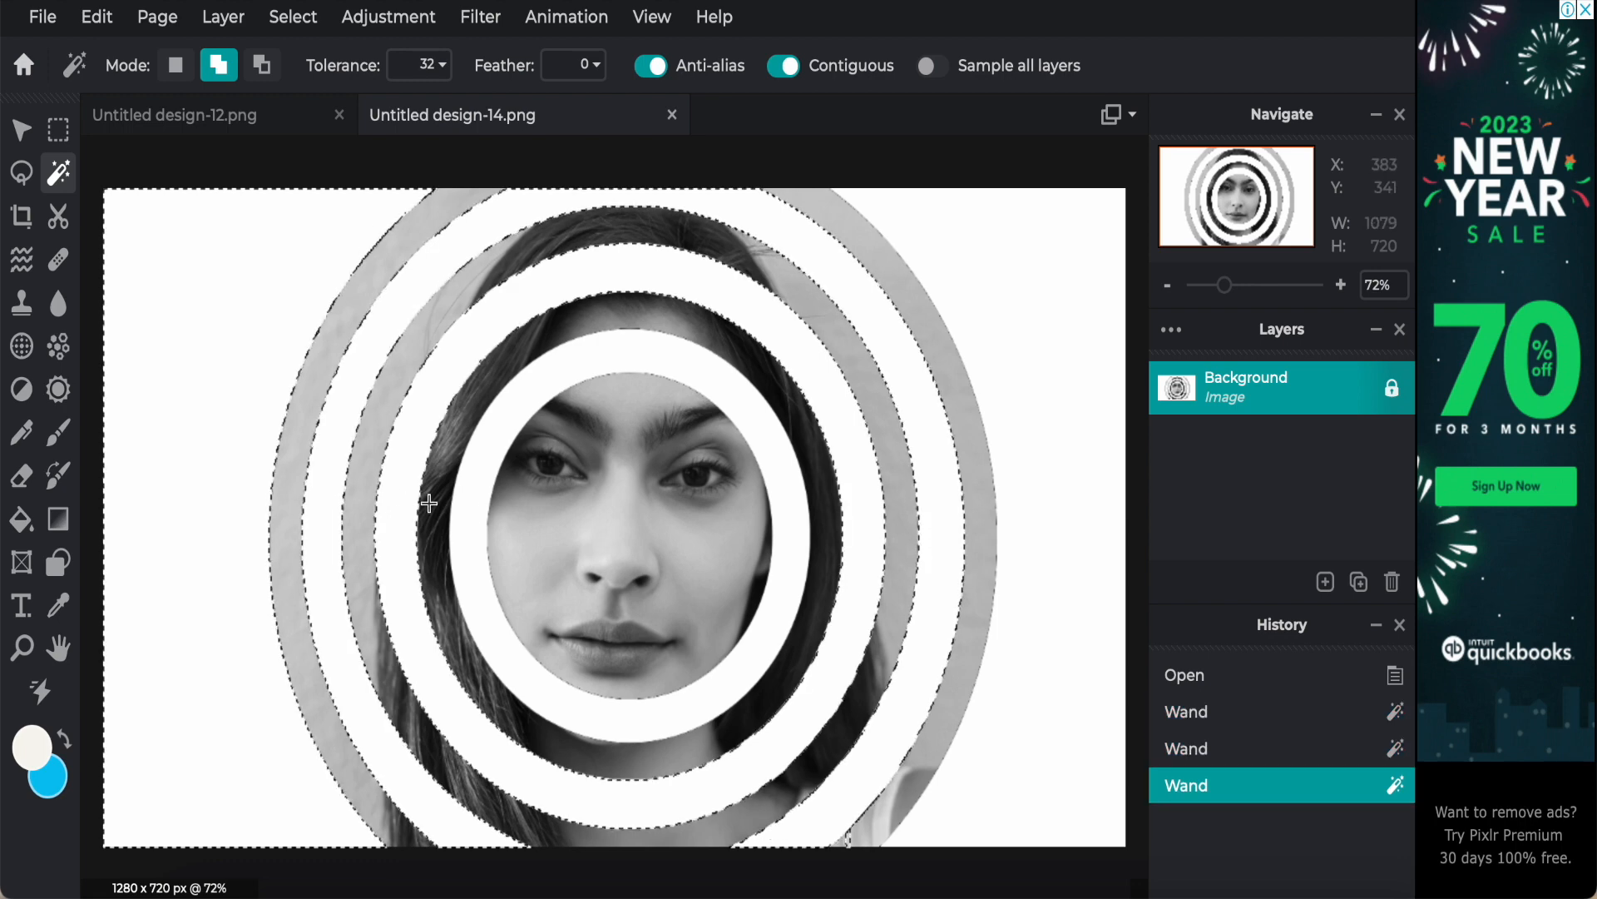
pyautogui.click(706, 714)
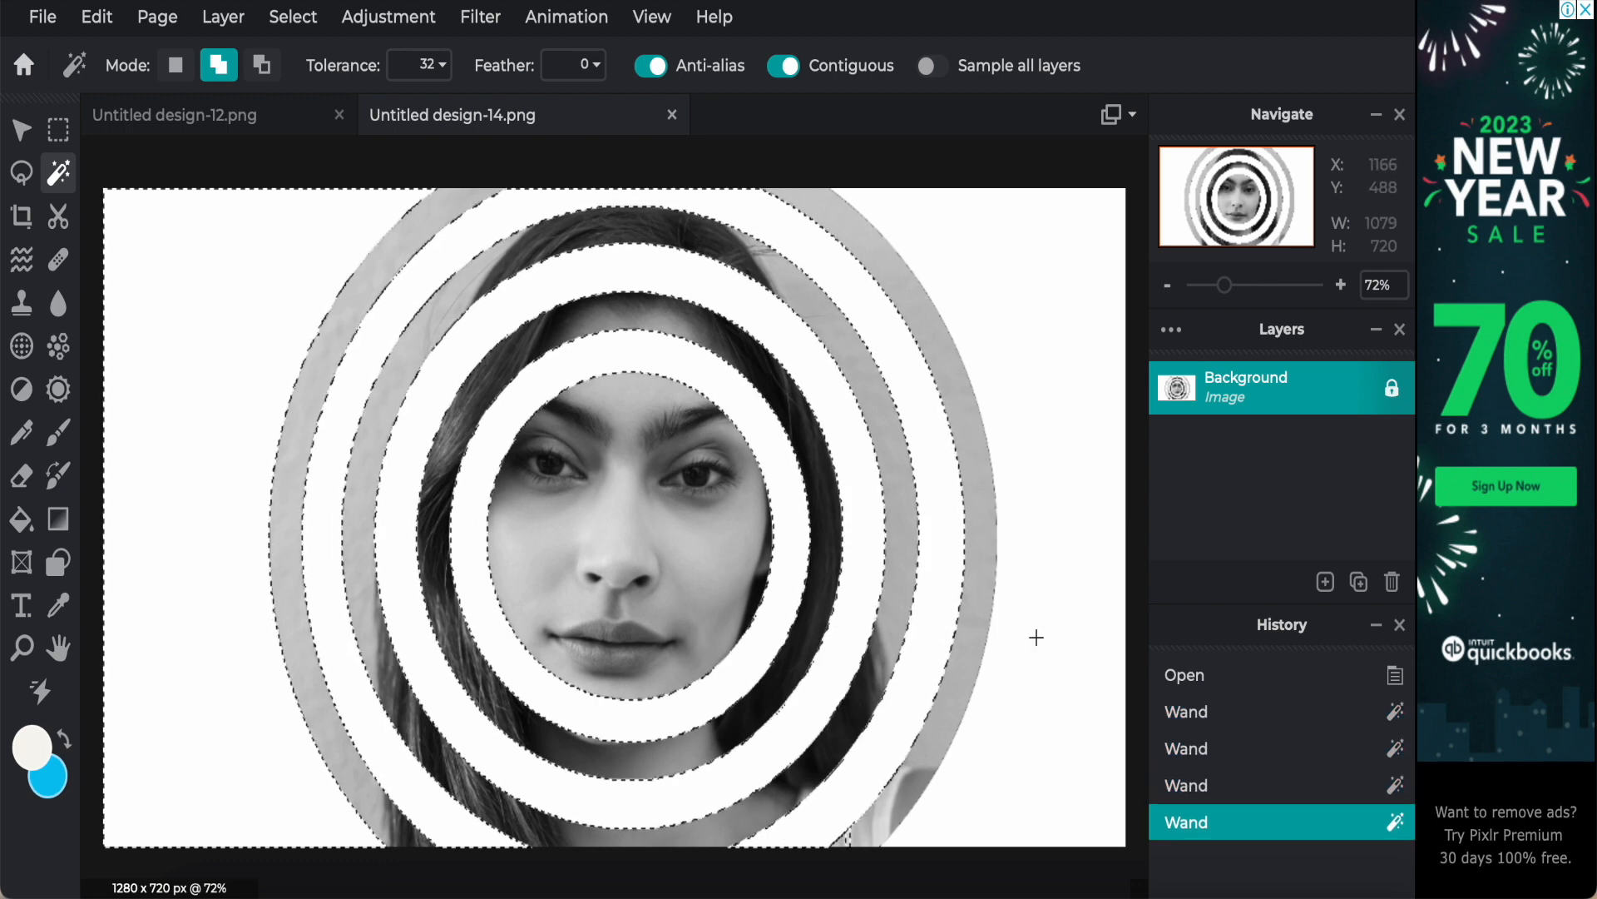
pyautogui.click(1045, 637)
pyautogui.press('Delete')
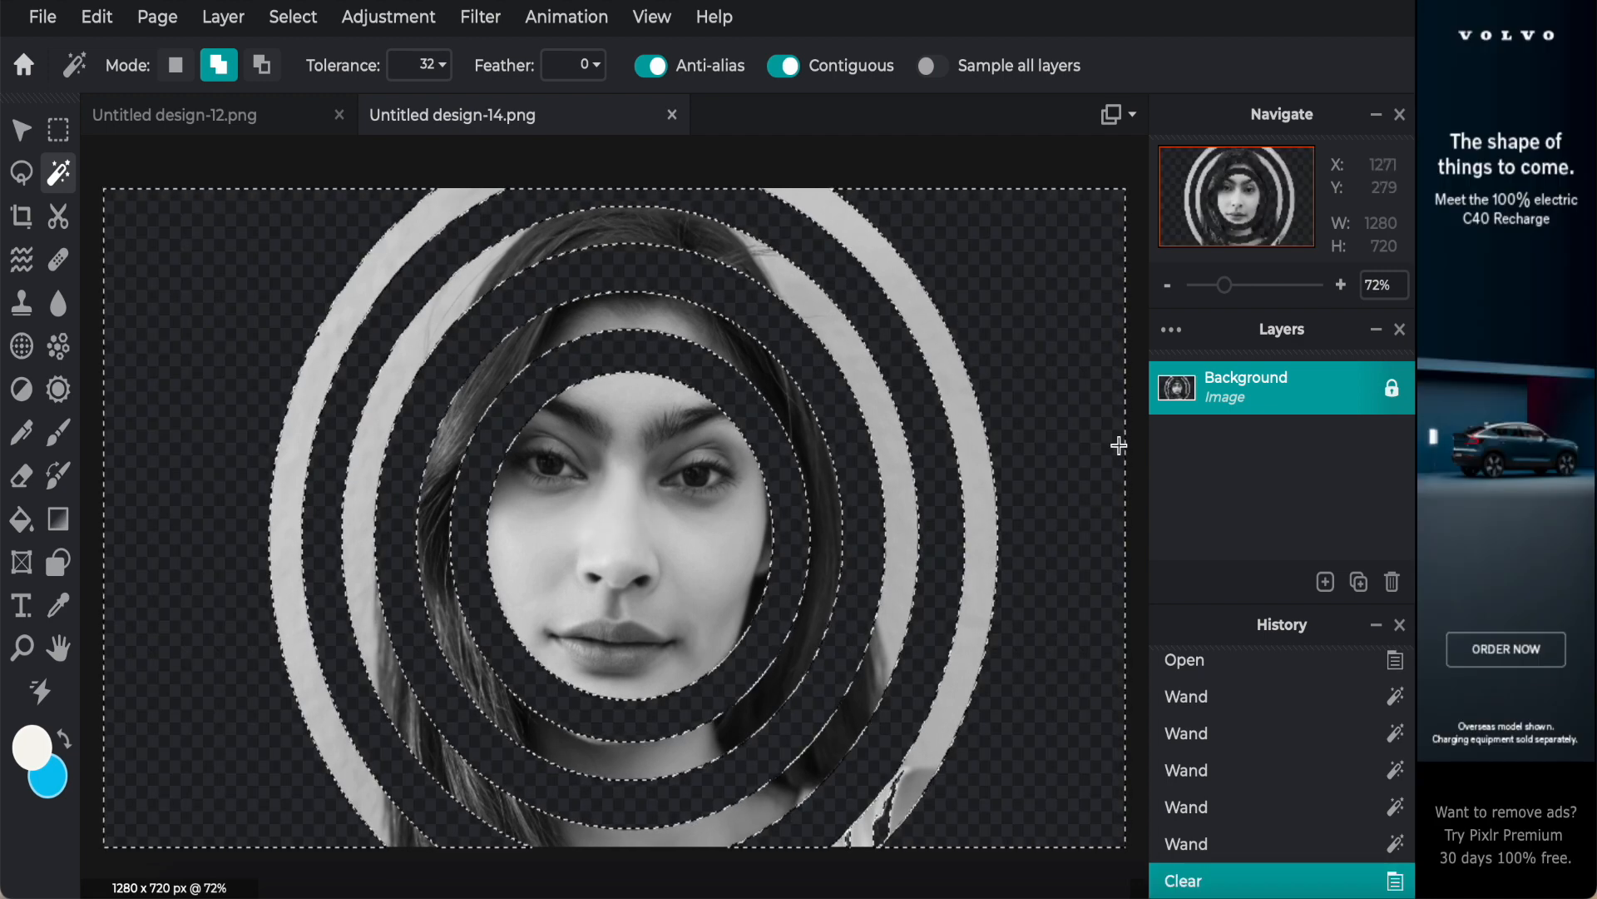
# Step: Quick export the portrait page with its cleared rings as a PNG
pyautogui.click(56, 25)
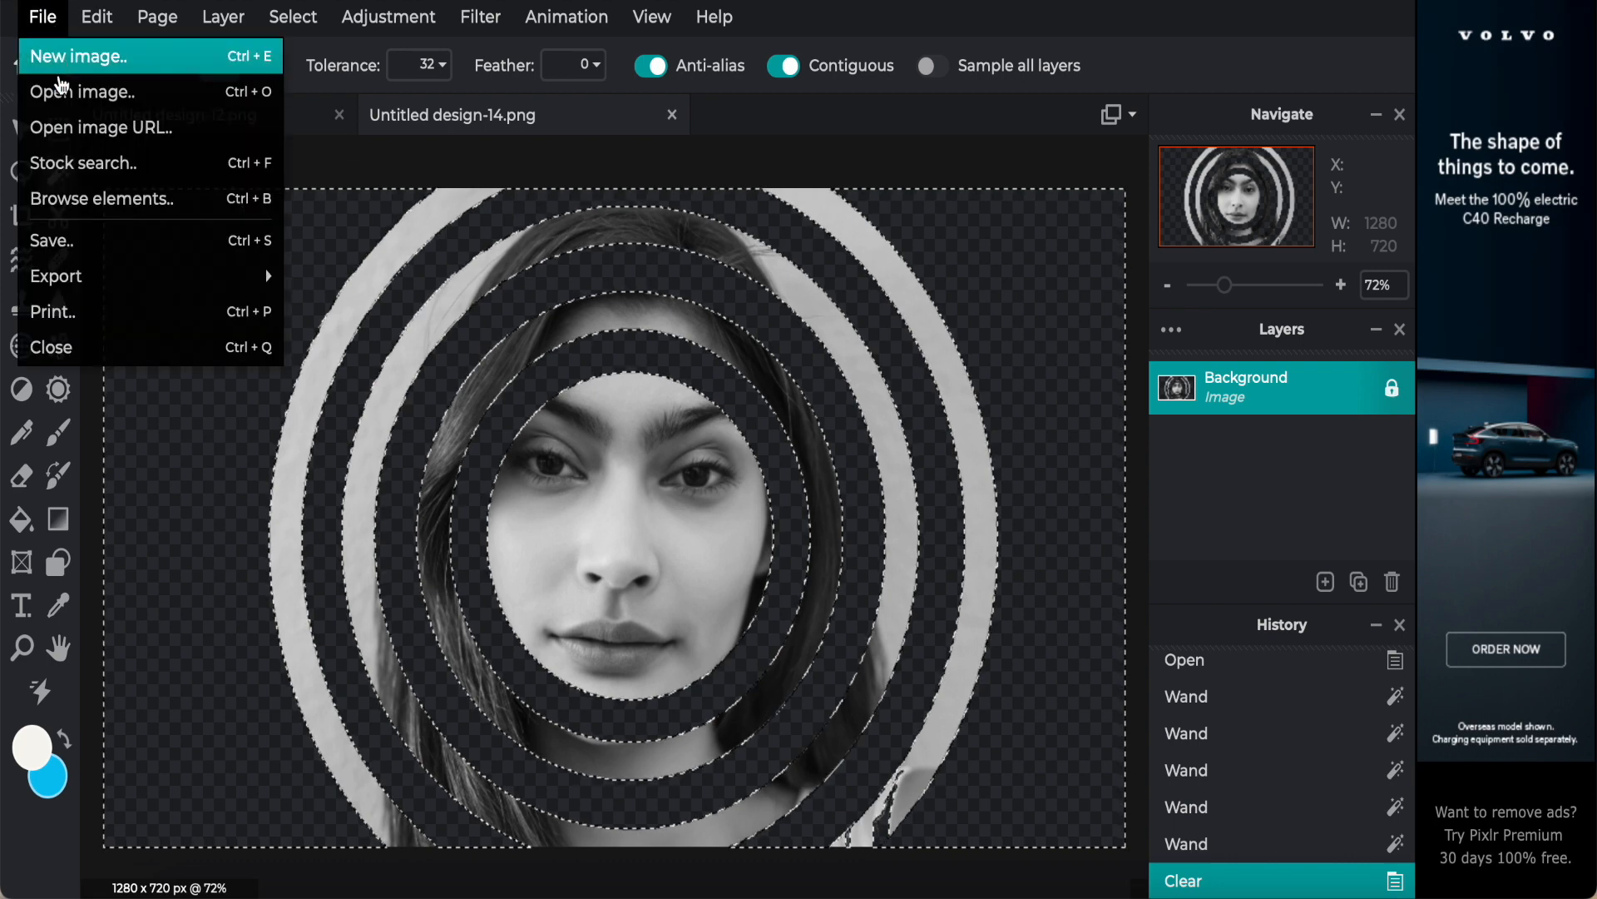
pyautogui.moveTo(117, 277)
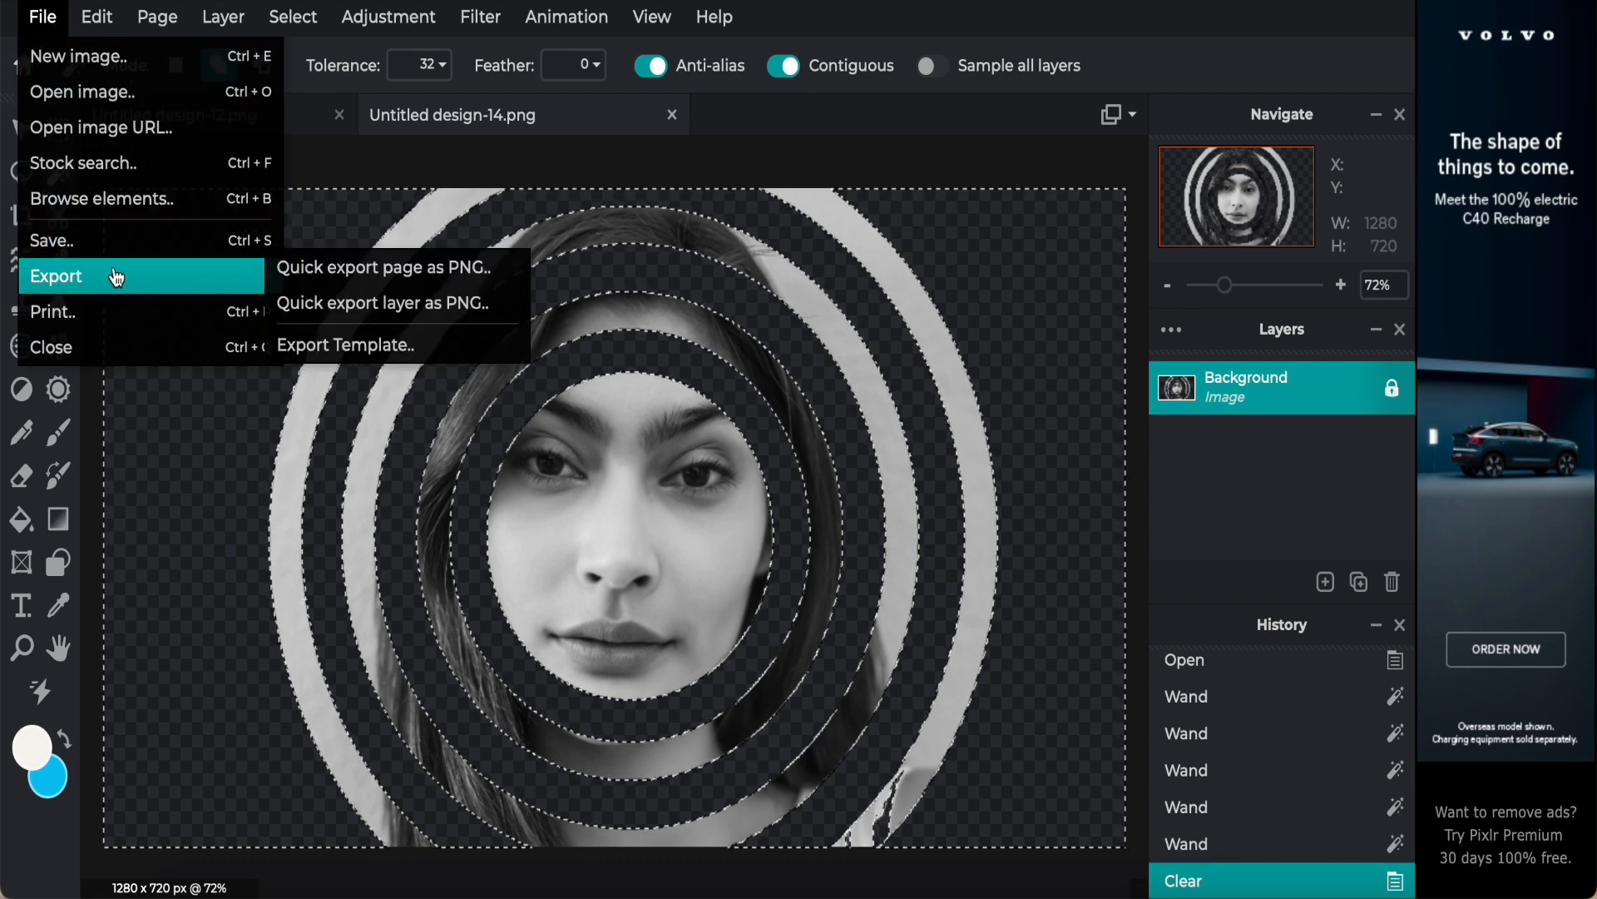
pyautogui.click(325, 275)
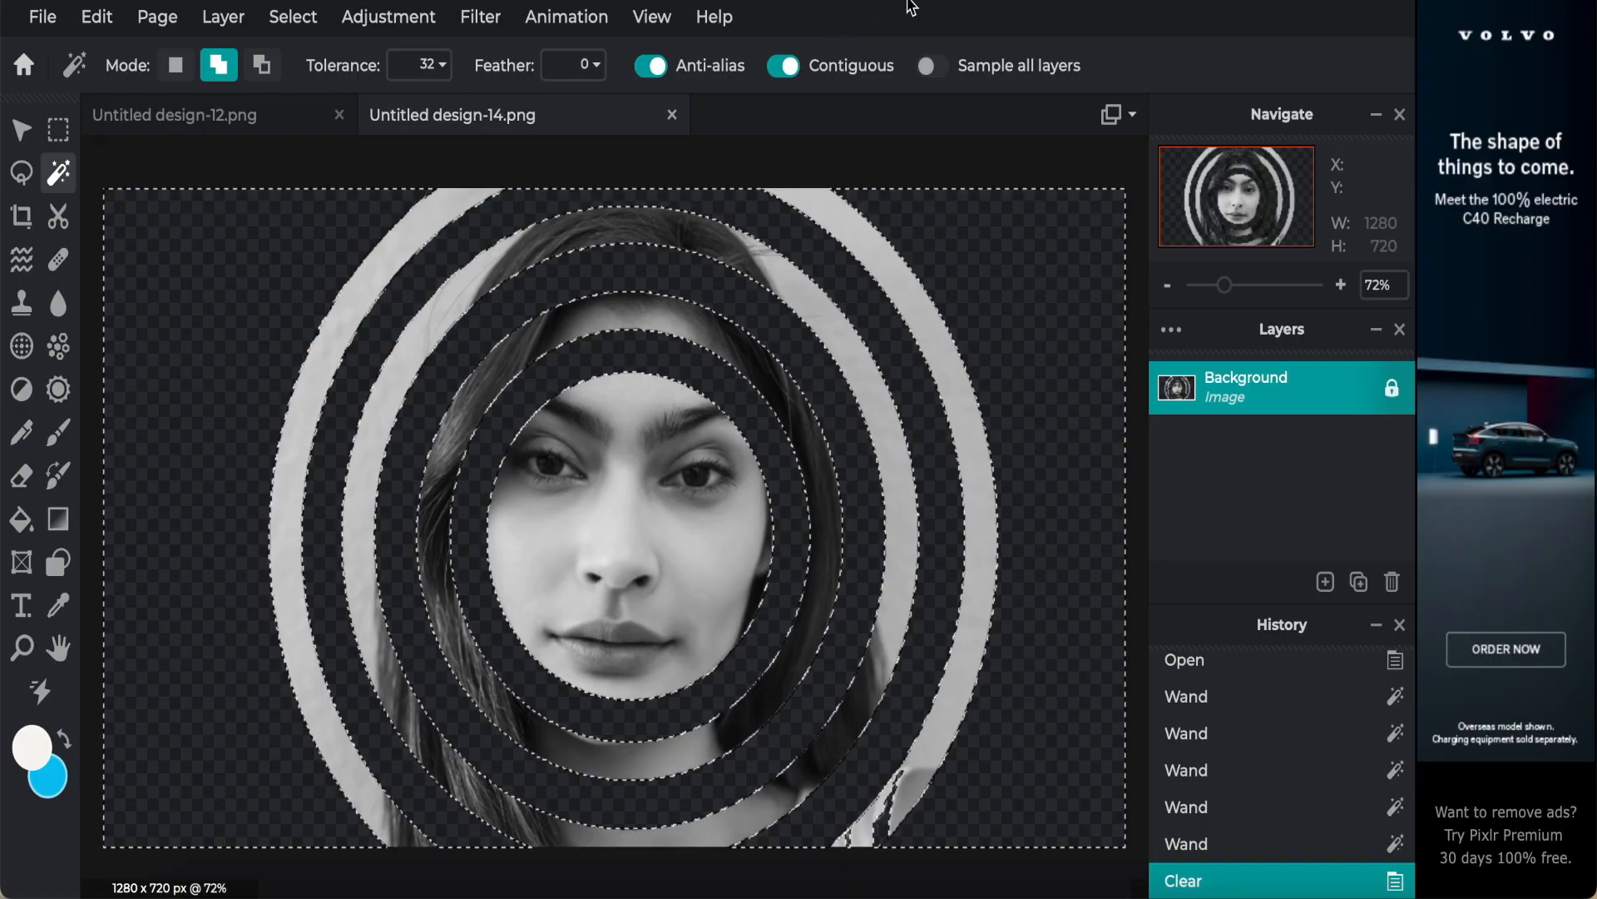
# Step: Switch back to Canva and upload Untitled design-14-2.png from the Downloads folder
pyautogui.click(910, 2)
pyautogui.click(1173, 279)
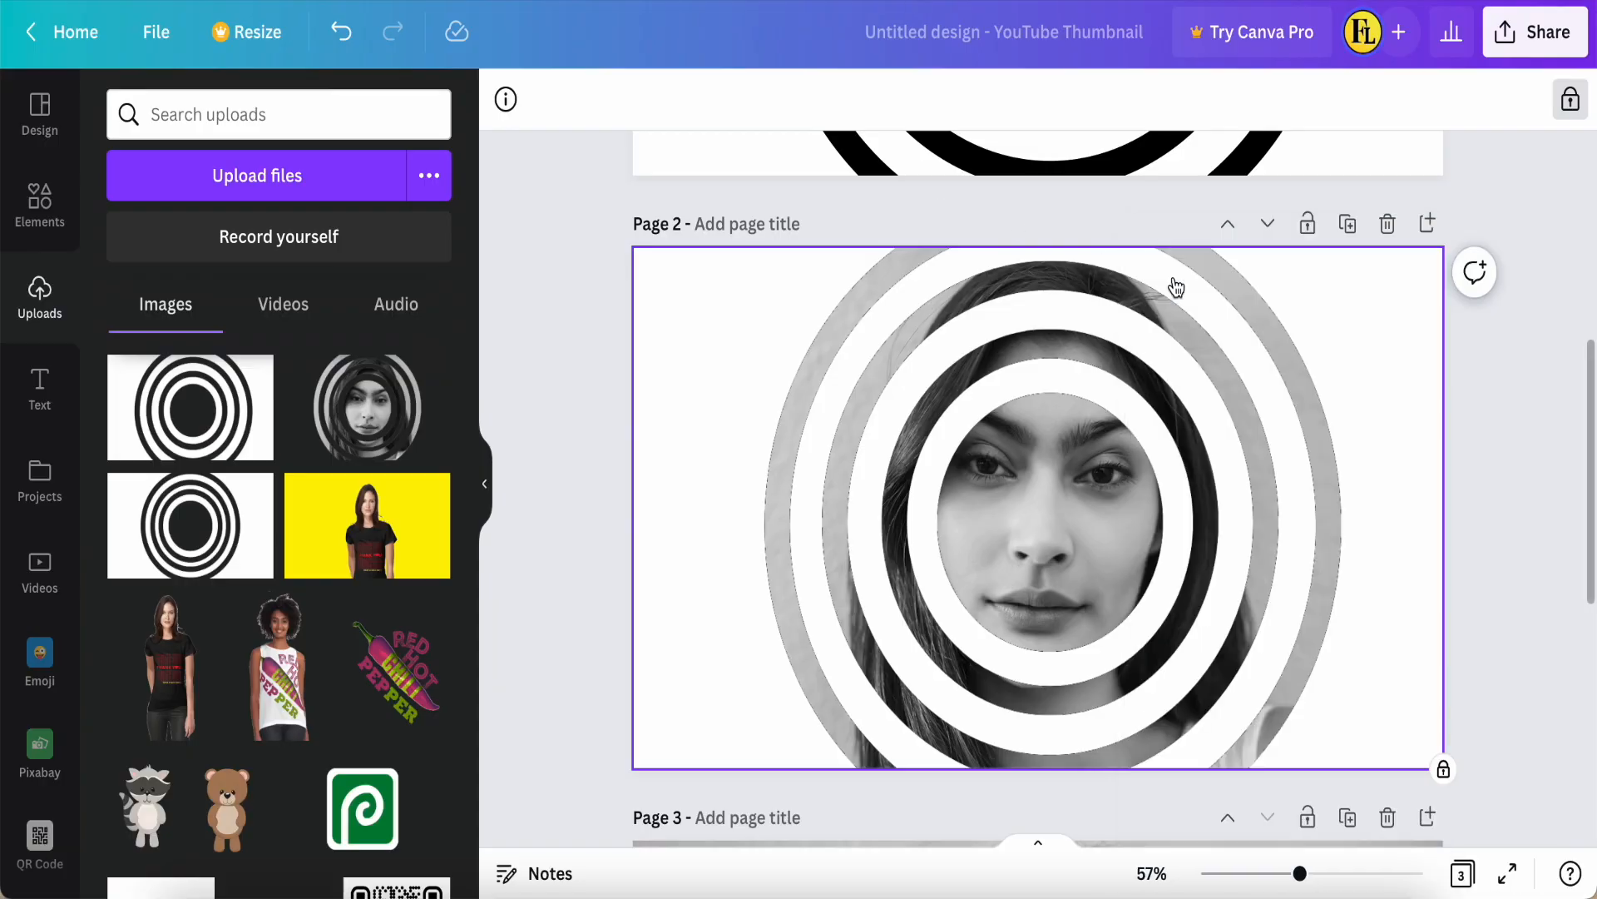
pyautogui.scroll(-5, 562, 466)
pyautogui.scroll(-3, 562, 465)
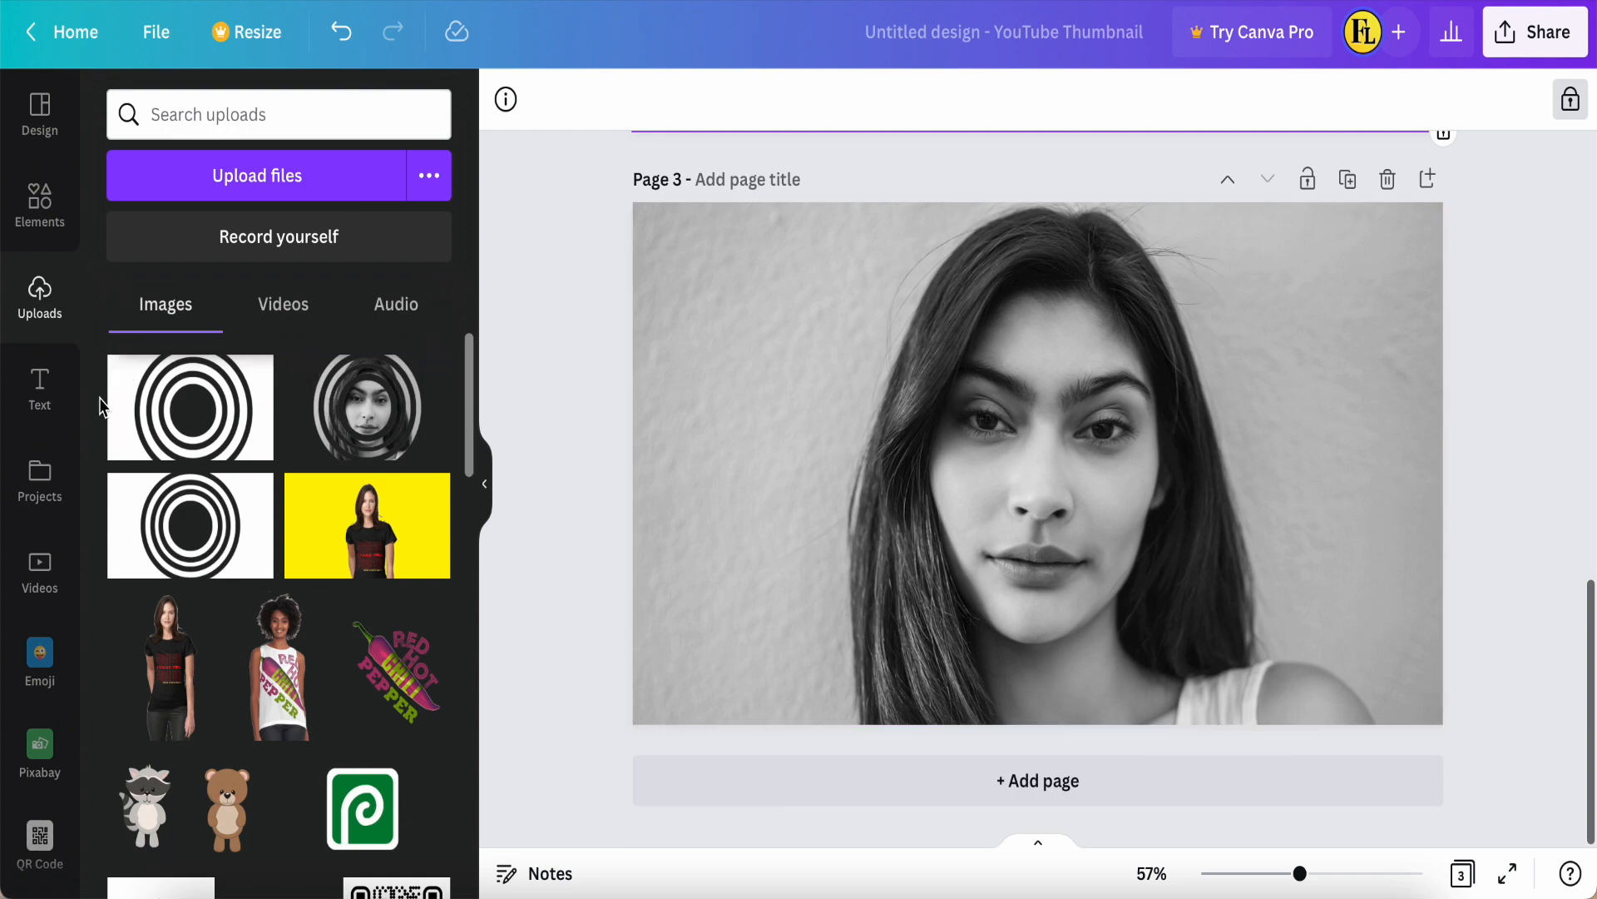
pyautogui.click(272, 177)
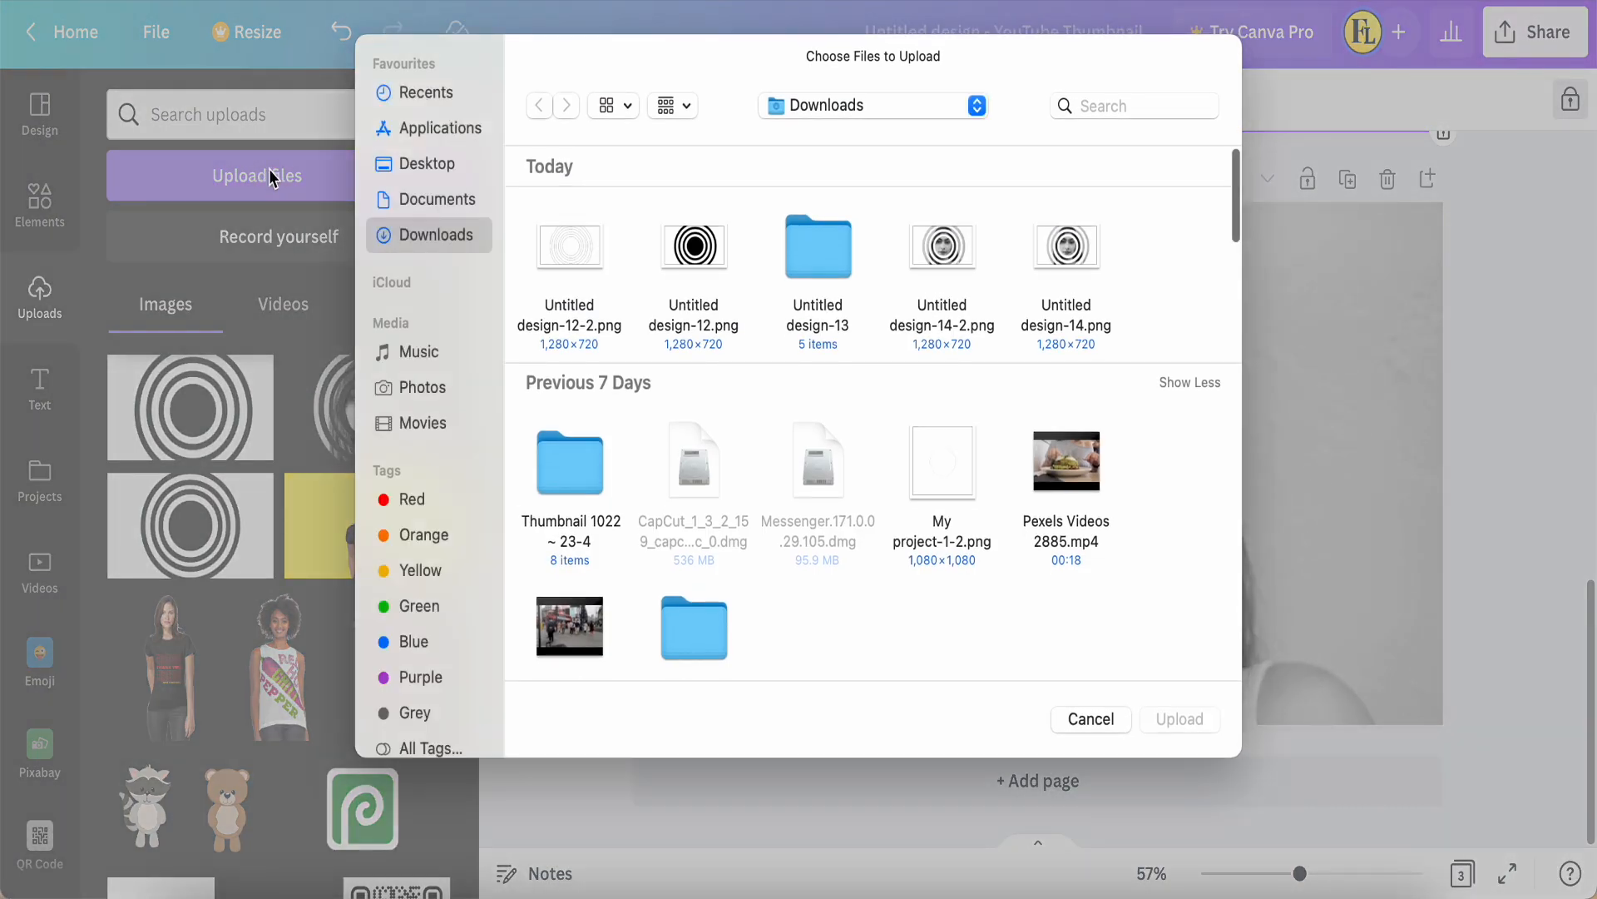
pyautogui.click(953, 262)
pyautogui.click(1178, 720)
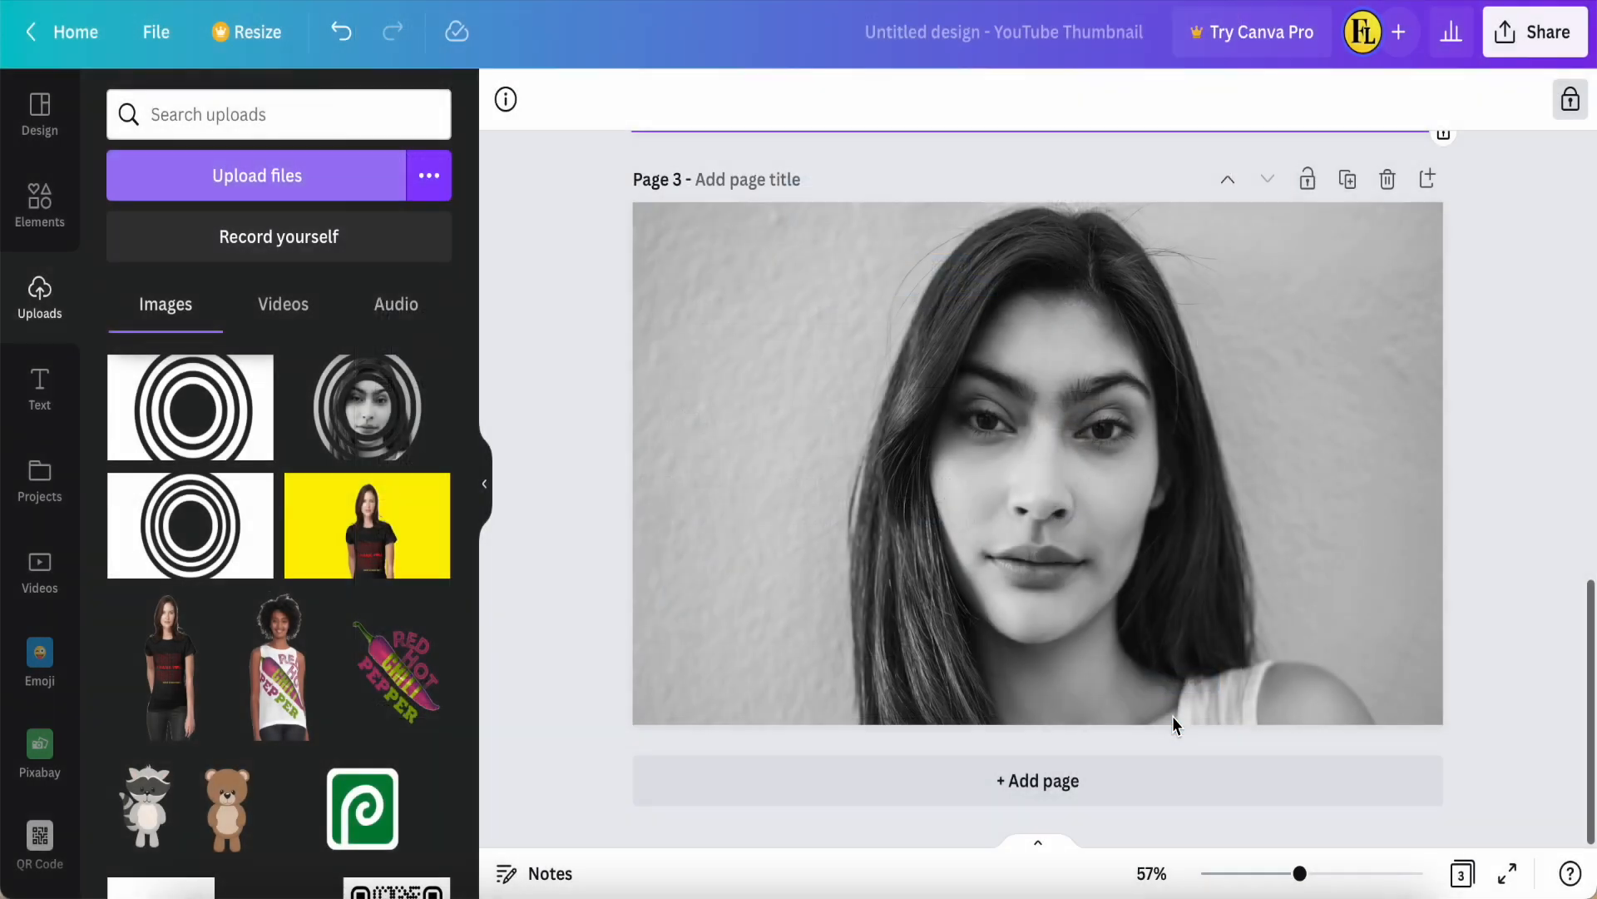
# Step: Place the newly uploaded ring cut-out on the page 3 portrait and enlarge it beyond the page edges
pyautogui.click(183, 402)
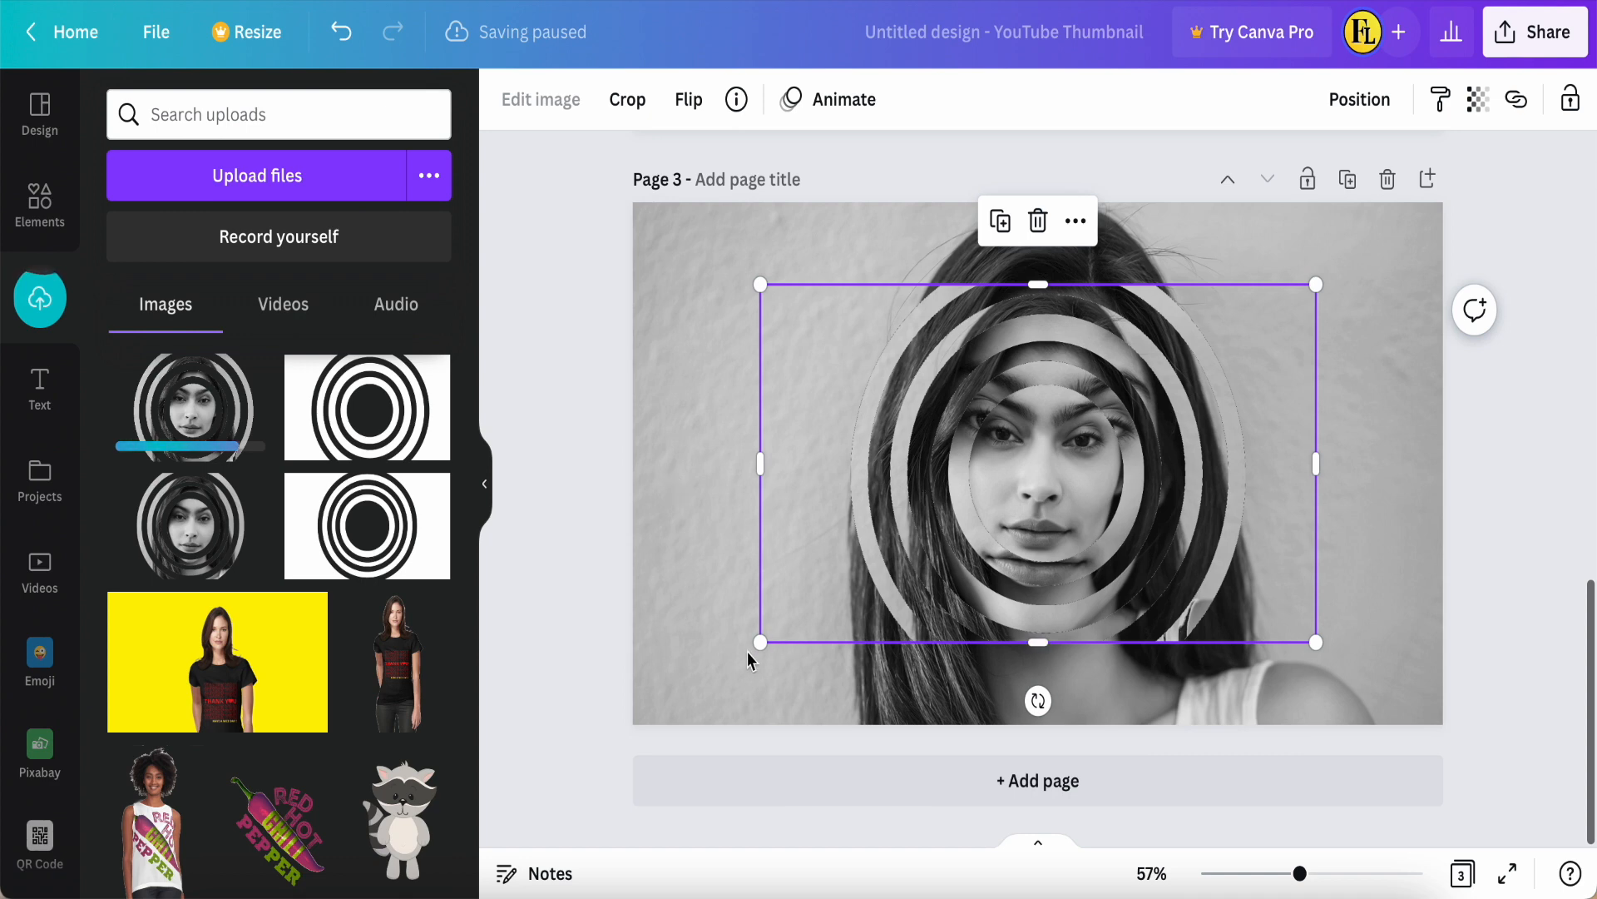
pyautogui.moveTo(759, 642); pyautogui.dragTo(632, 723)
pyautogui.moveTo(1315, 284); pyautogui.dragTo(1497, 168)
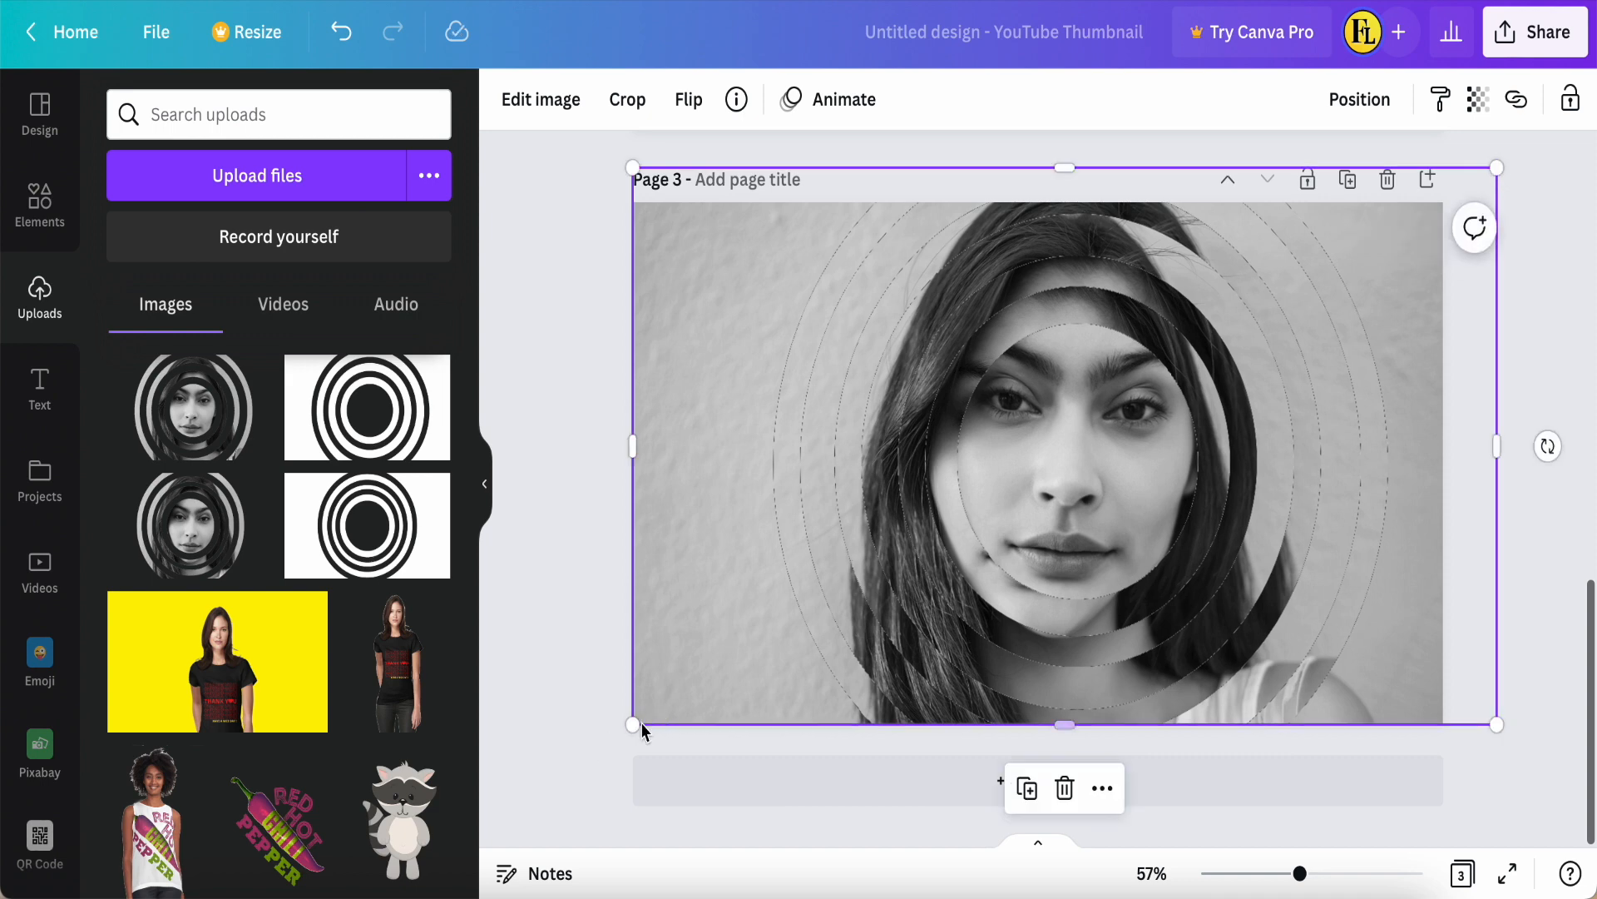
pyautogui.moveTo(633, 725); pyautogui.dragTo(551, 774)
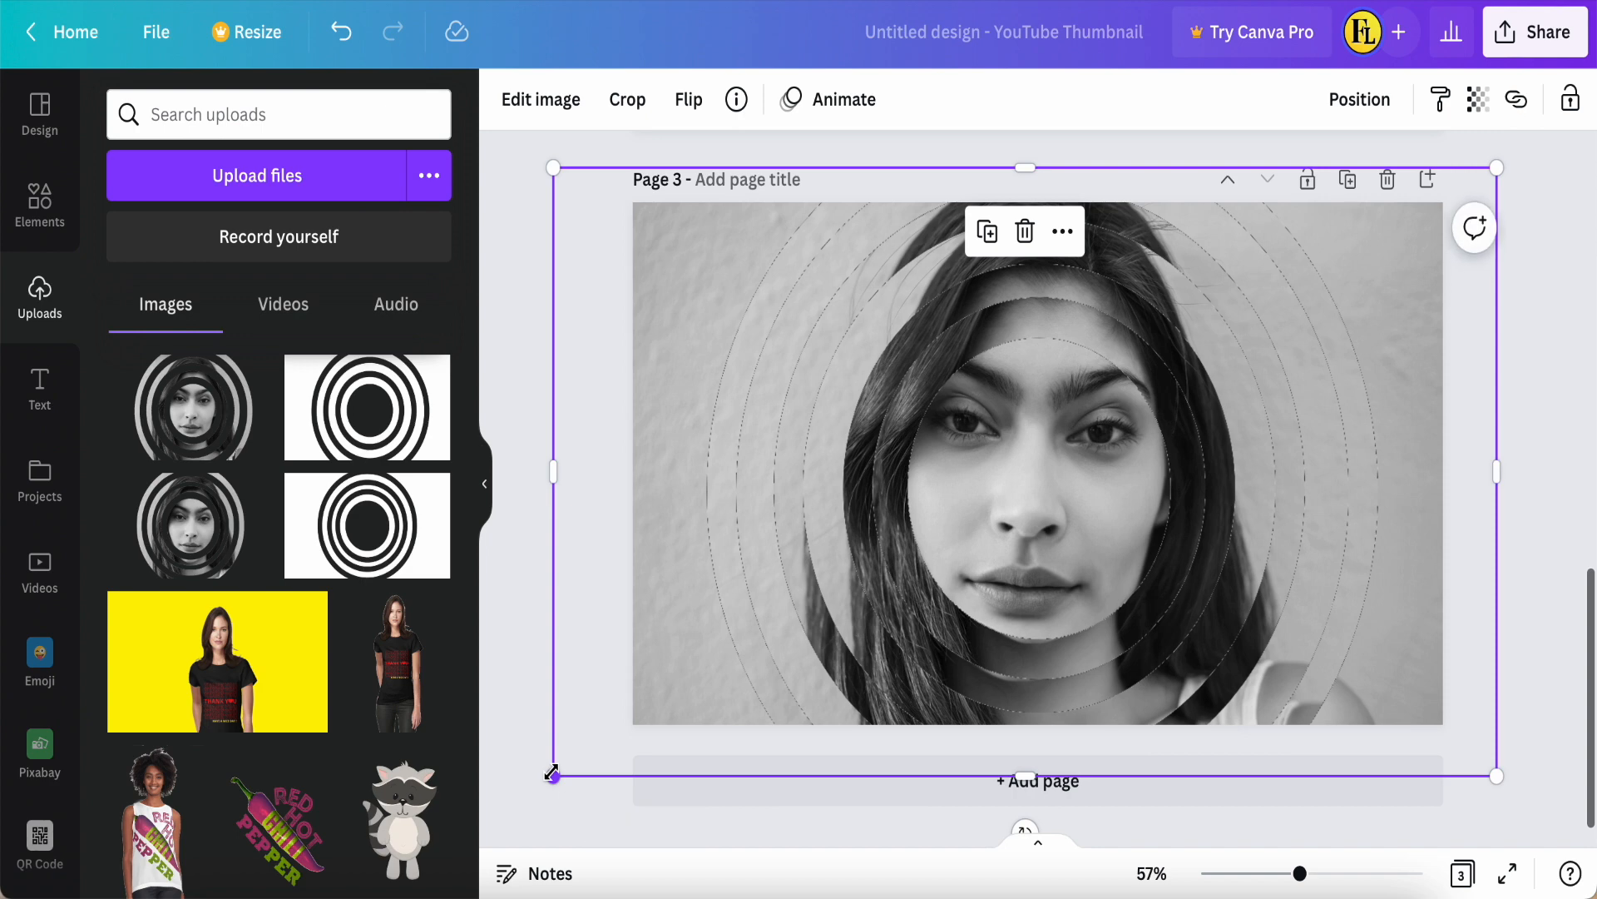
# Step: Shrink the ring cut-out until it fits inside page 3 and centre it over the portrait
pyautogui.moveTo(553, 777); pyautogui.dragTo(699, 683)
pyautogui.moveTo(1109, 453); pyautogui.dragTo(1055, 477)
pyautogui.moveTo(1438, 202); pyautogui.dragTo(1310, 289)
pyautogui.moveTo(977, 490); pyautogui.dragTo(1042, 456)
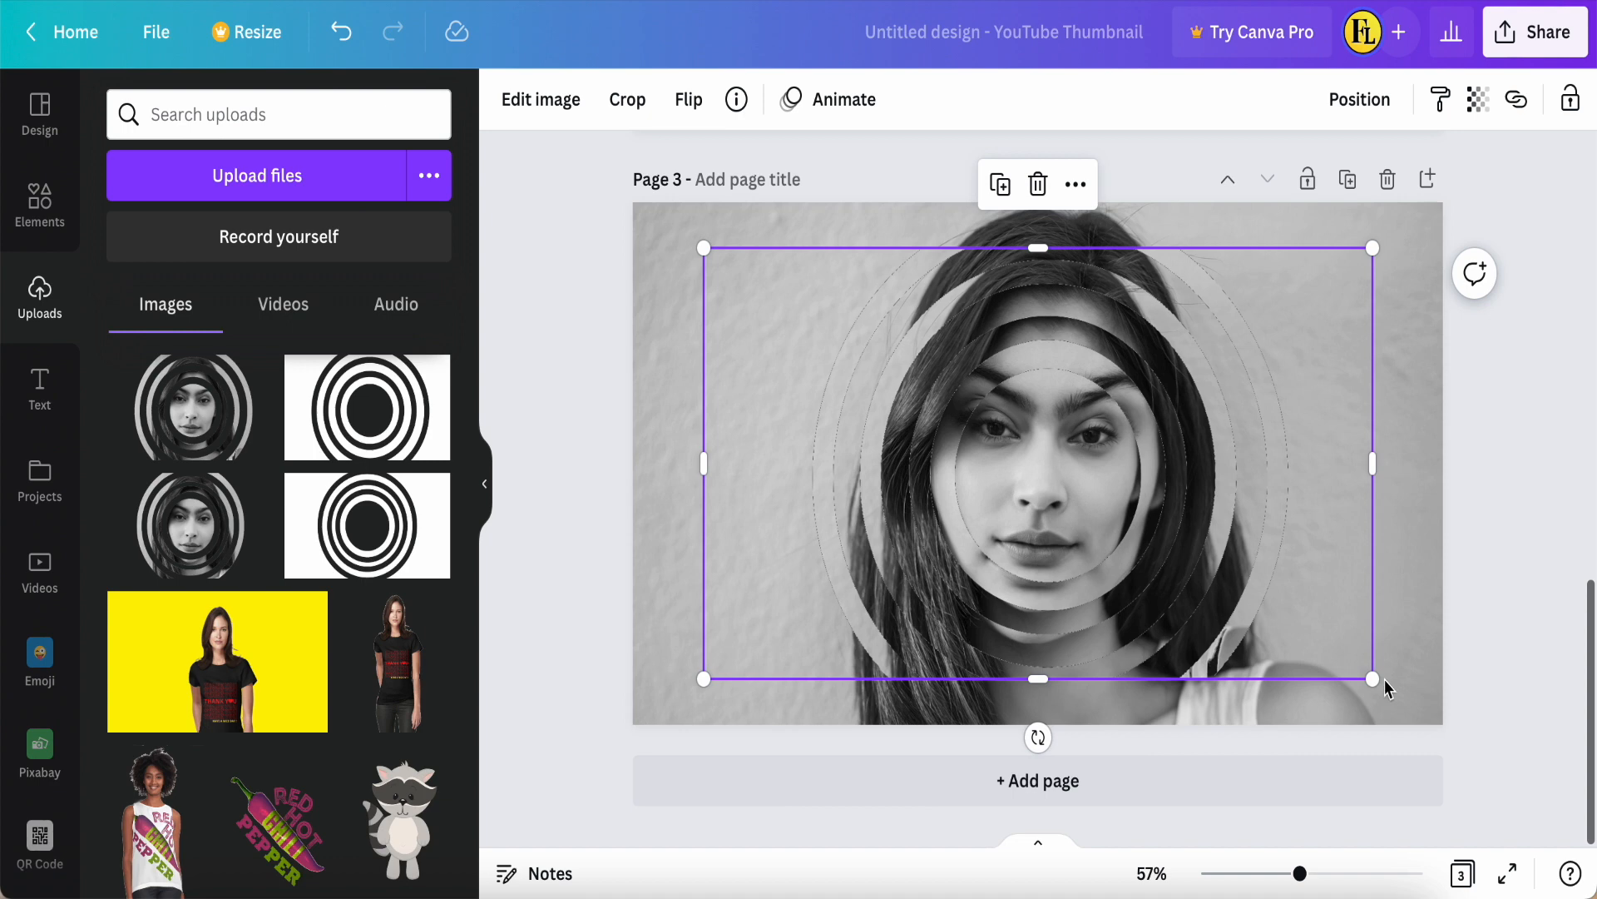
pyautogui.moveTo(1377, 683); pyautogui.dragTo(1335, 655)
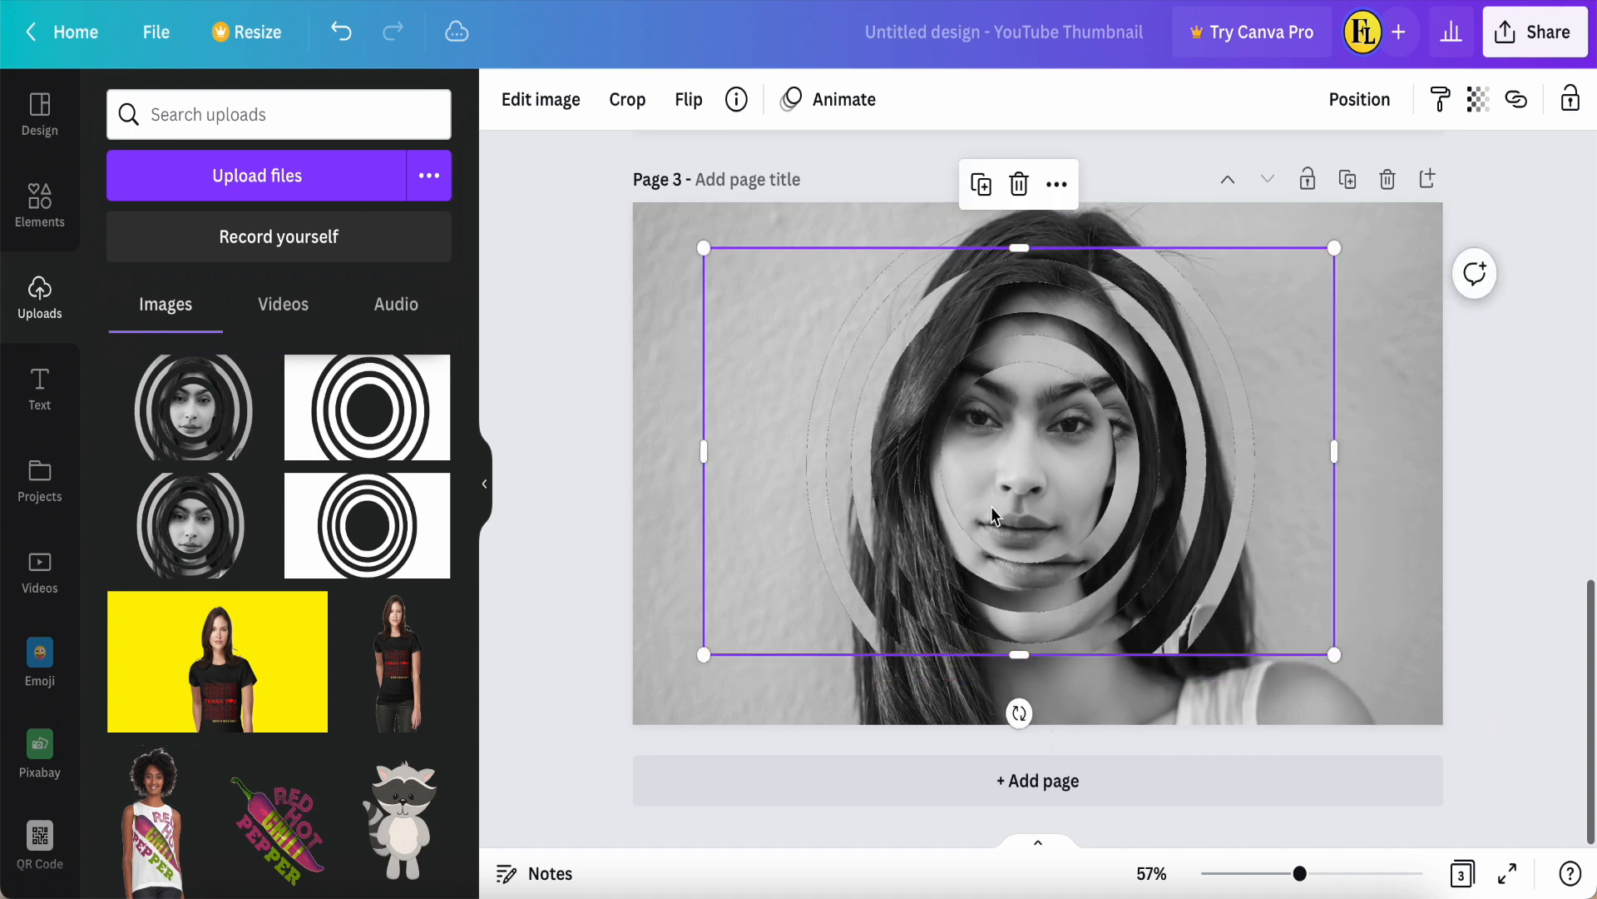
pyautogui.moveTo(999, 494); pyautogui.dragTo(1015, 505)
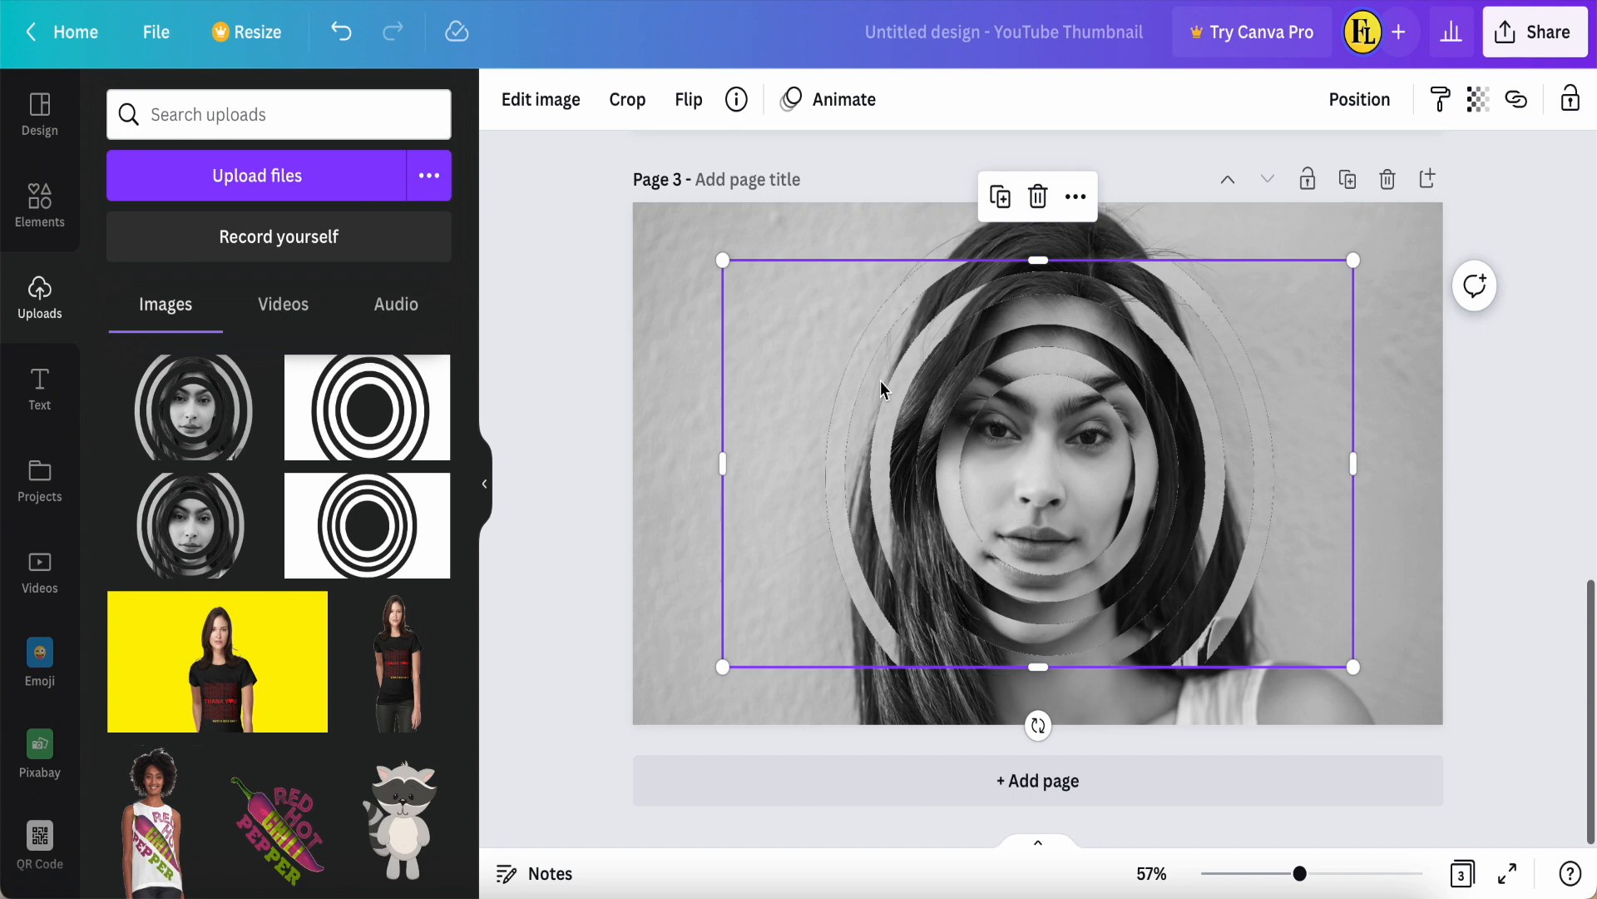
# Step: Apply the Glow shadow effect to the ring cut-out
pyautogui.click(533, 101)
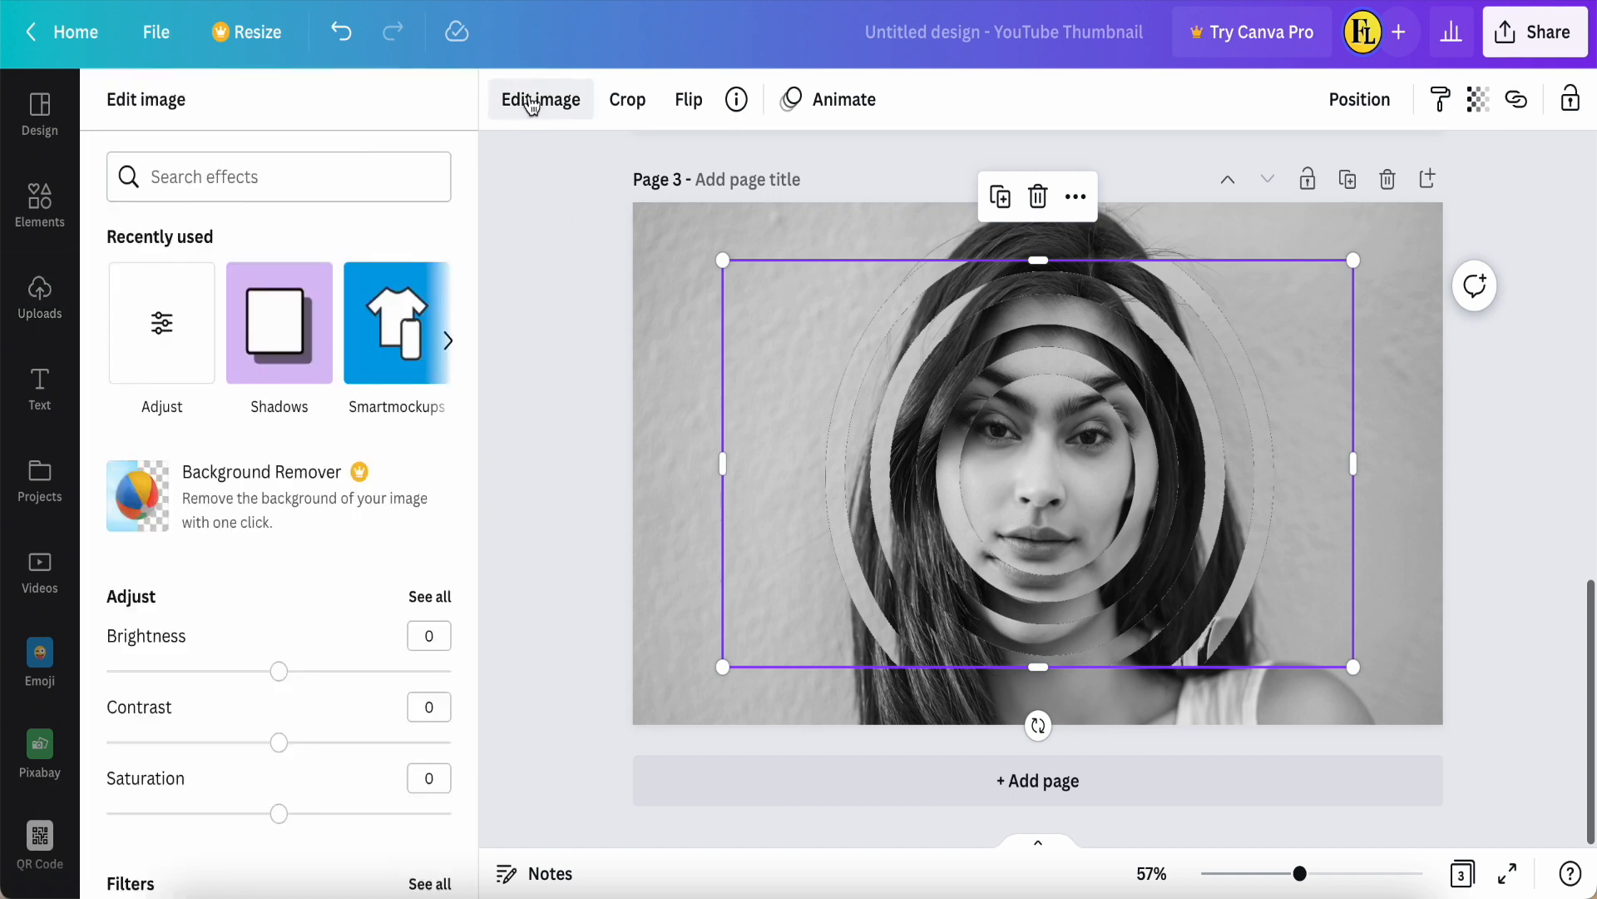
pyautogui.click(278, 324)
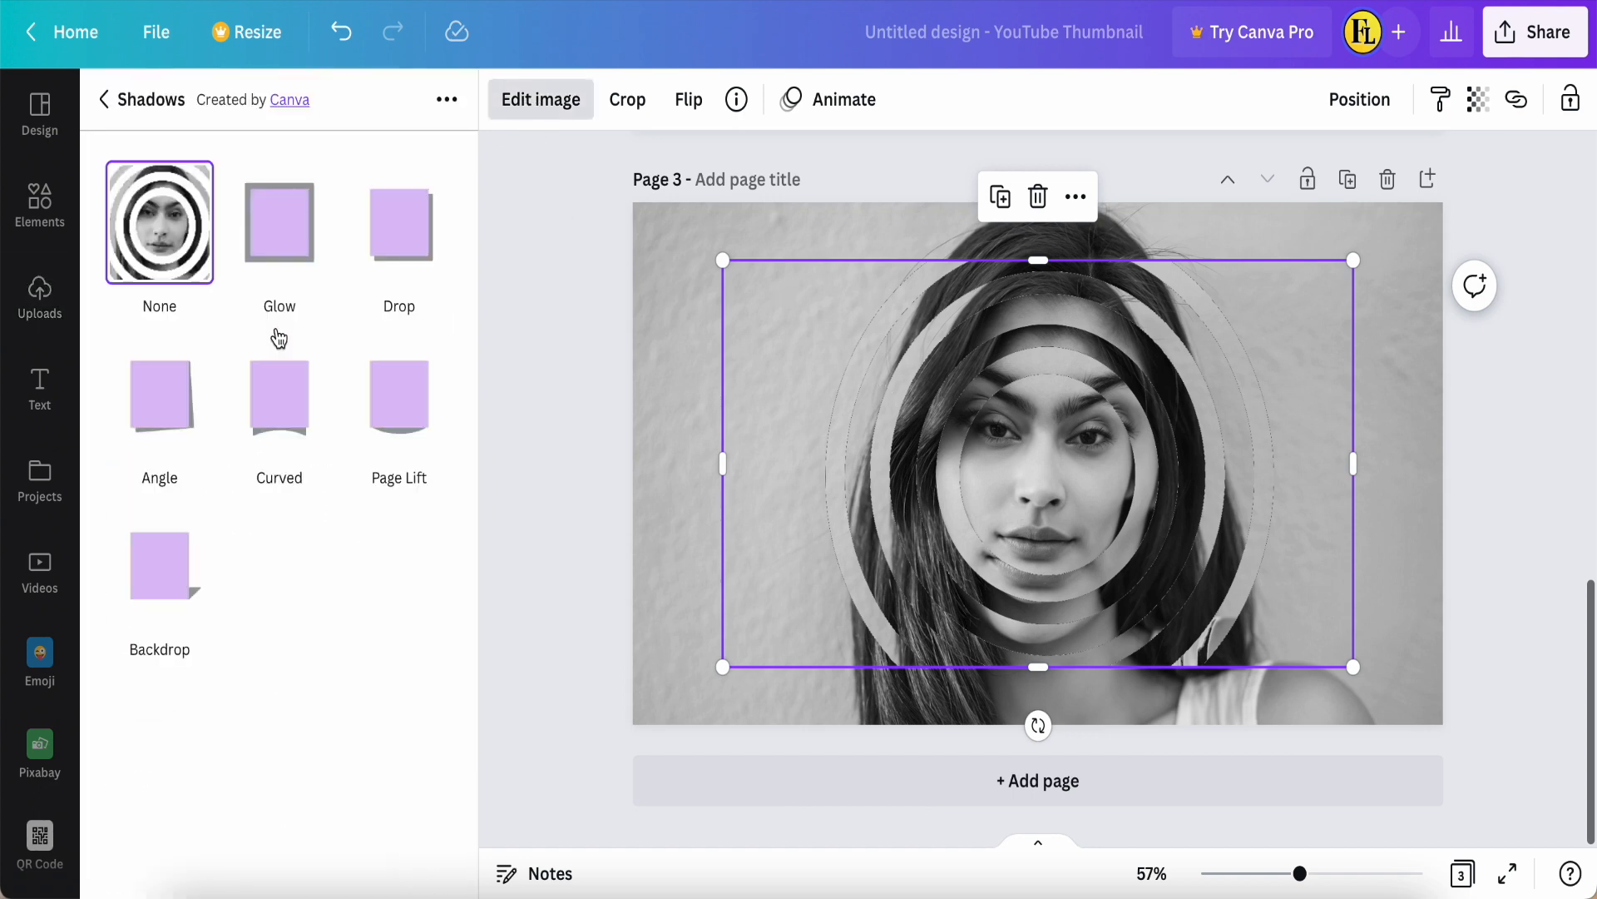
pyautogui.click(280, 257)
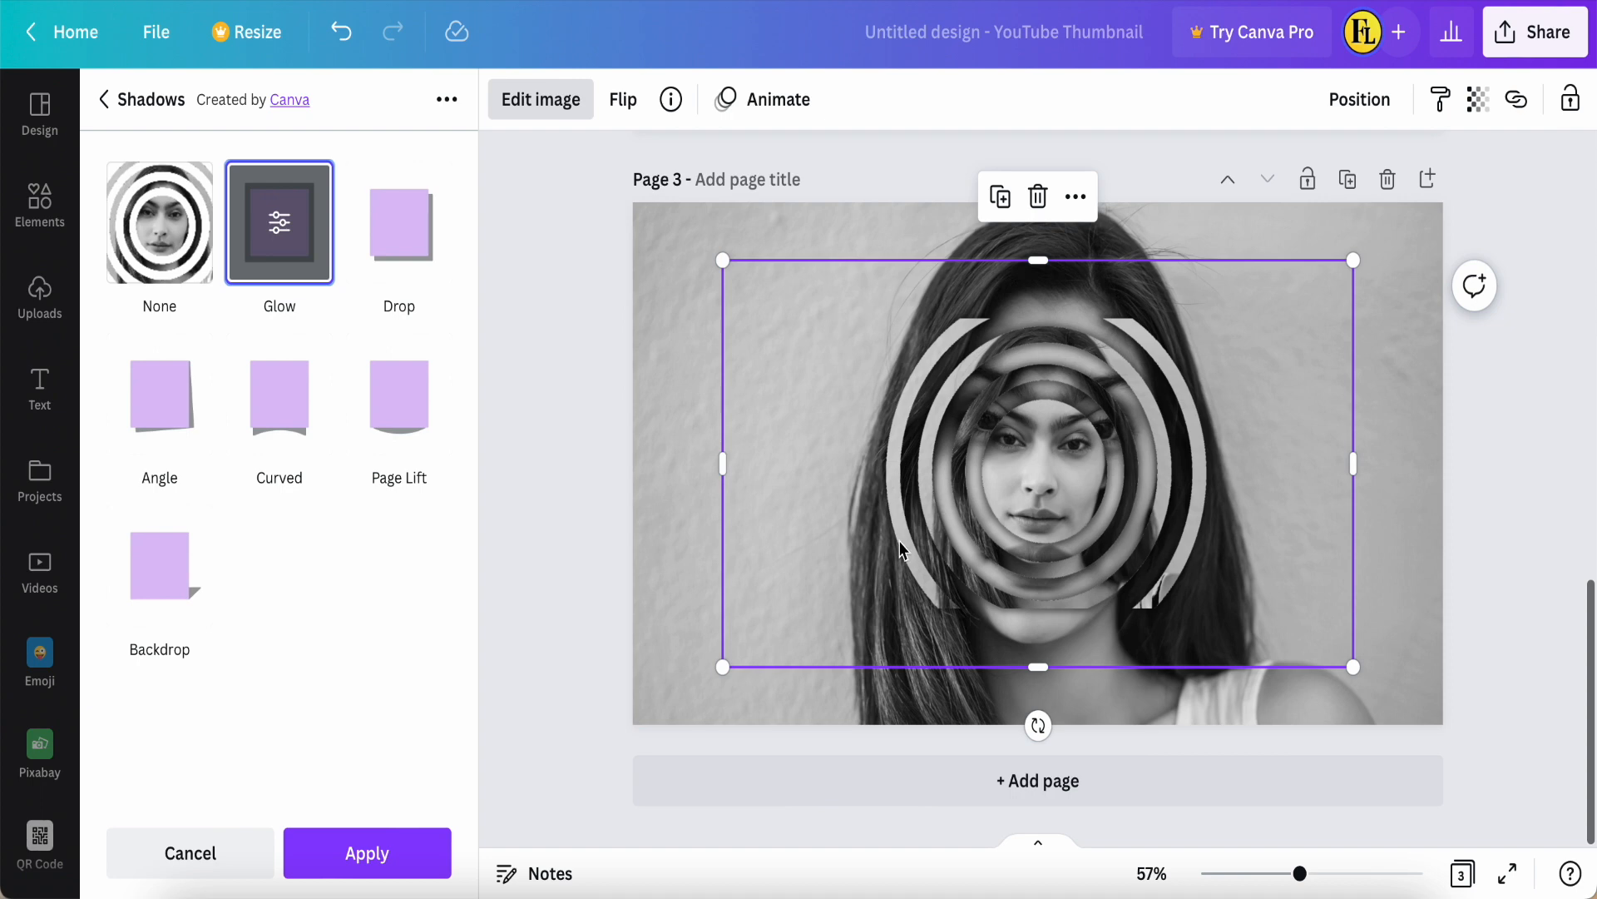
pyautogui.click(371, 855)
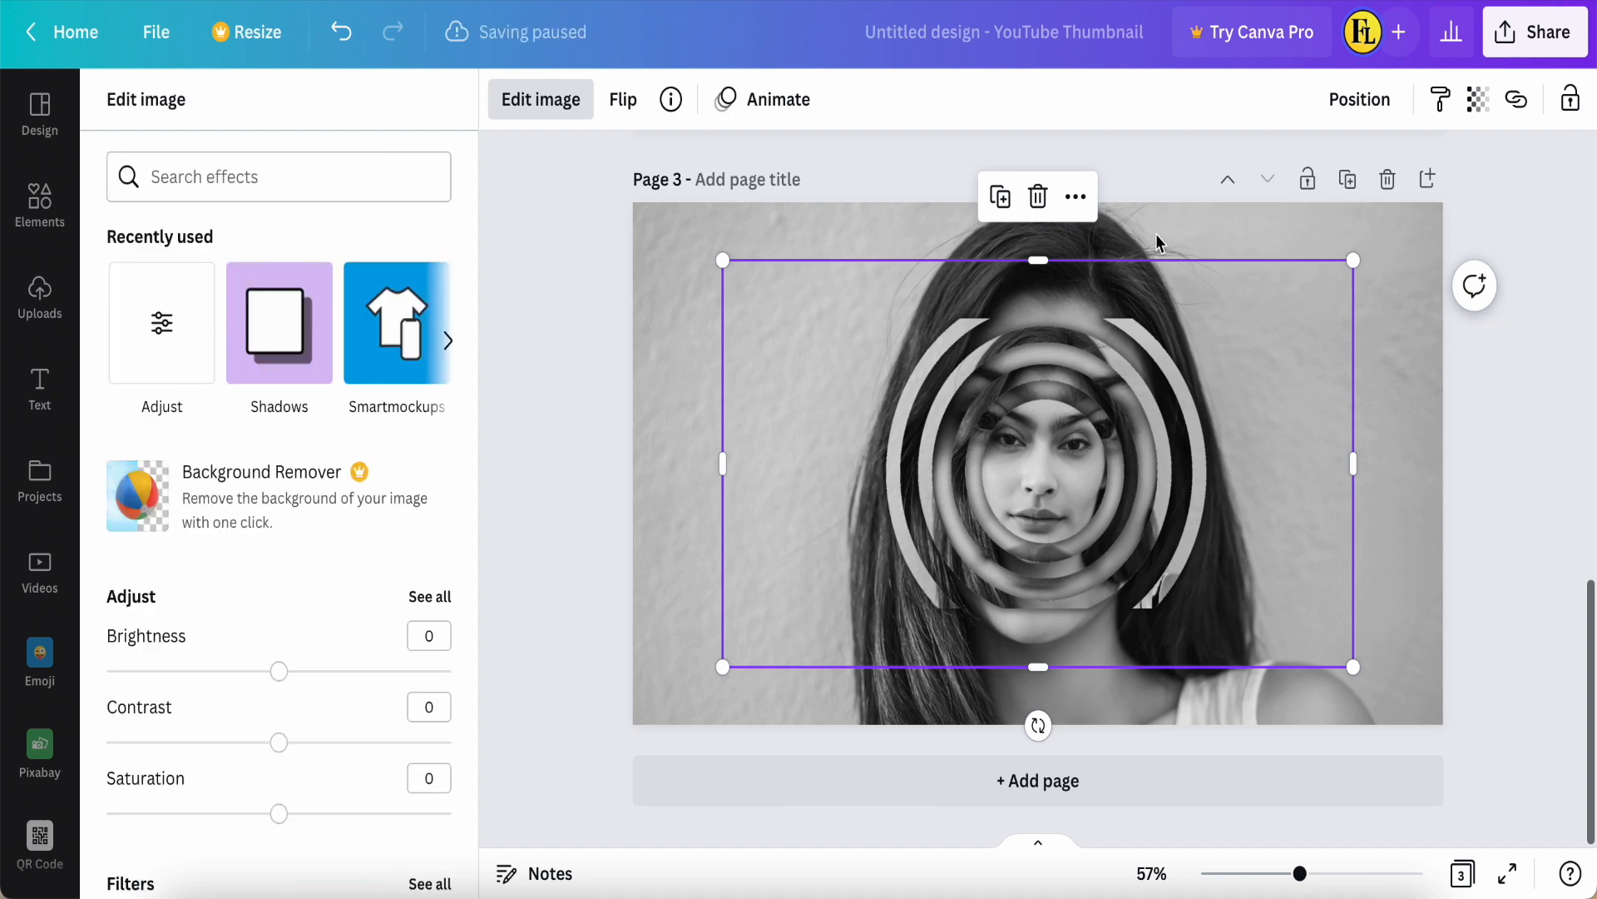
pyautogui.moveTo(1047, 306); pyautogui.dragTo(1059, 208)
pyautogui.hotkey('ctrl', 'z')
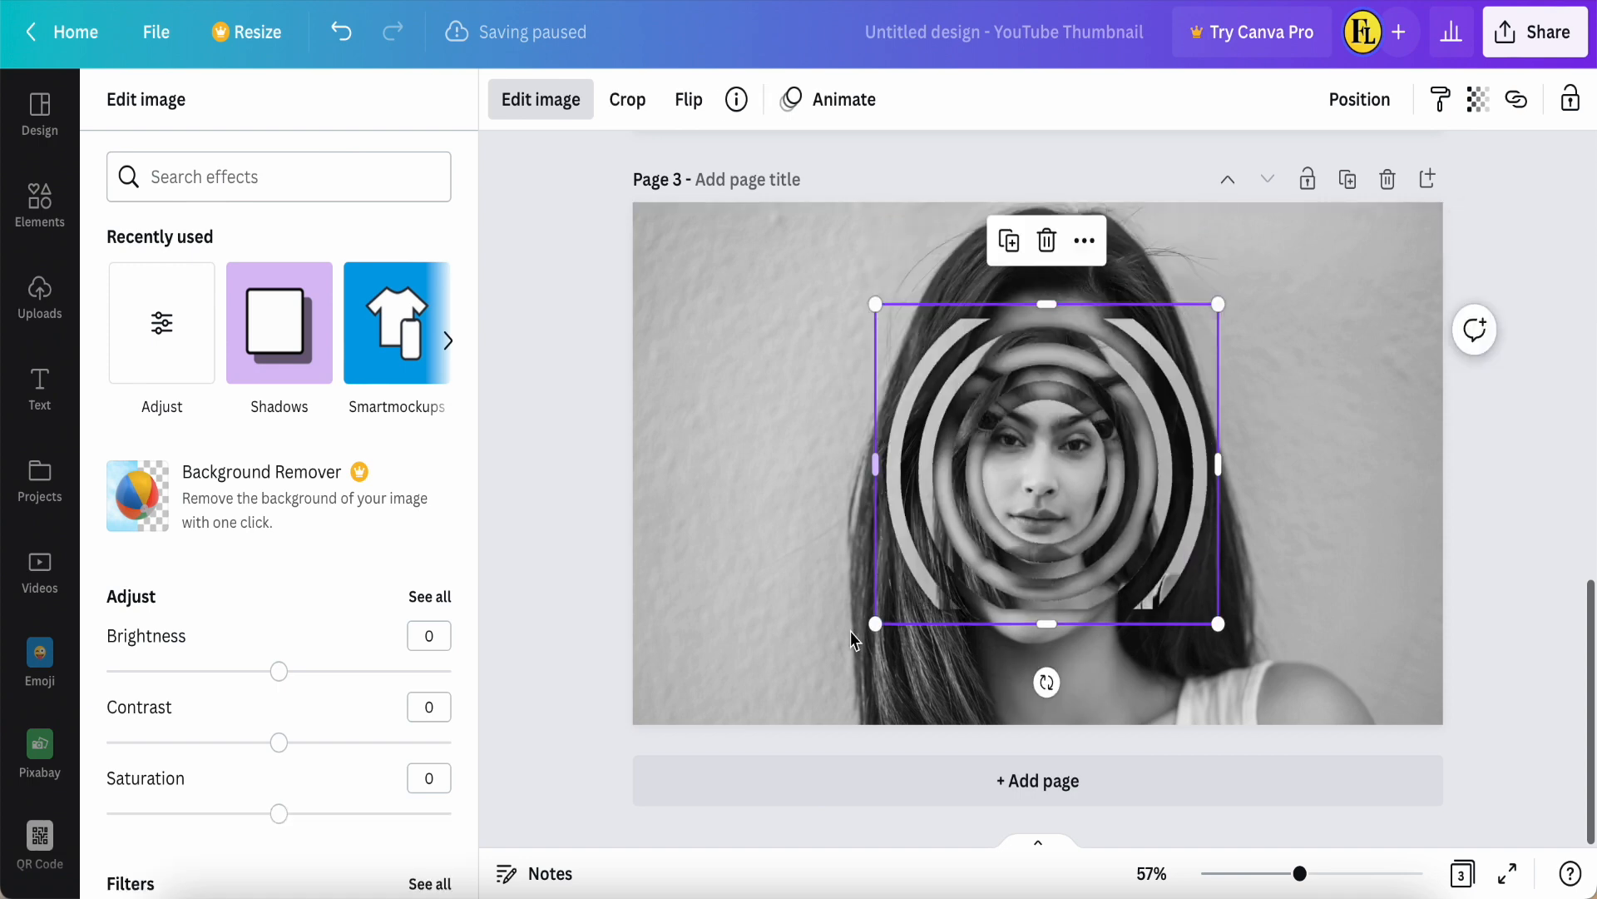
# Step: Enlarge the glowing ring cut-out to slightly more than the page height and centre it on page 3
pyautogui.moveTo(875, 624); pyautogui.dragTo(737, 735)
pyautogui.moveTo(1218, 304); pyautogui.dragTo(1367, 163)
pyautogui.moveTo(1062, 435); pyautogui.dragTo(1037, 464)
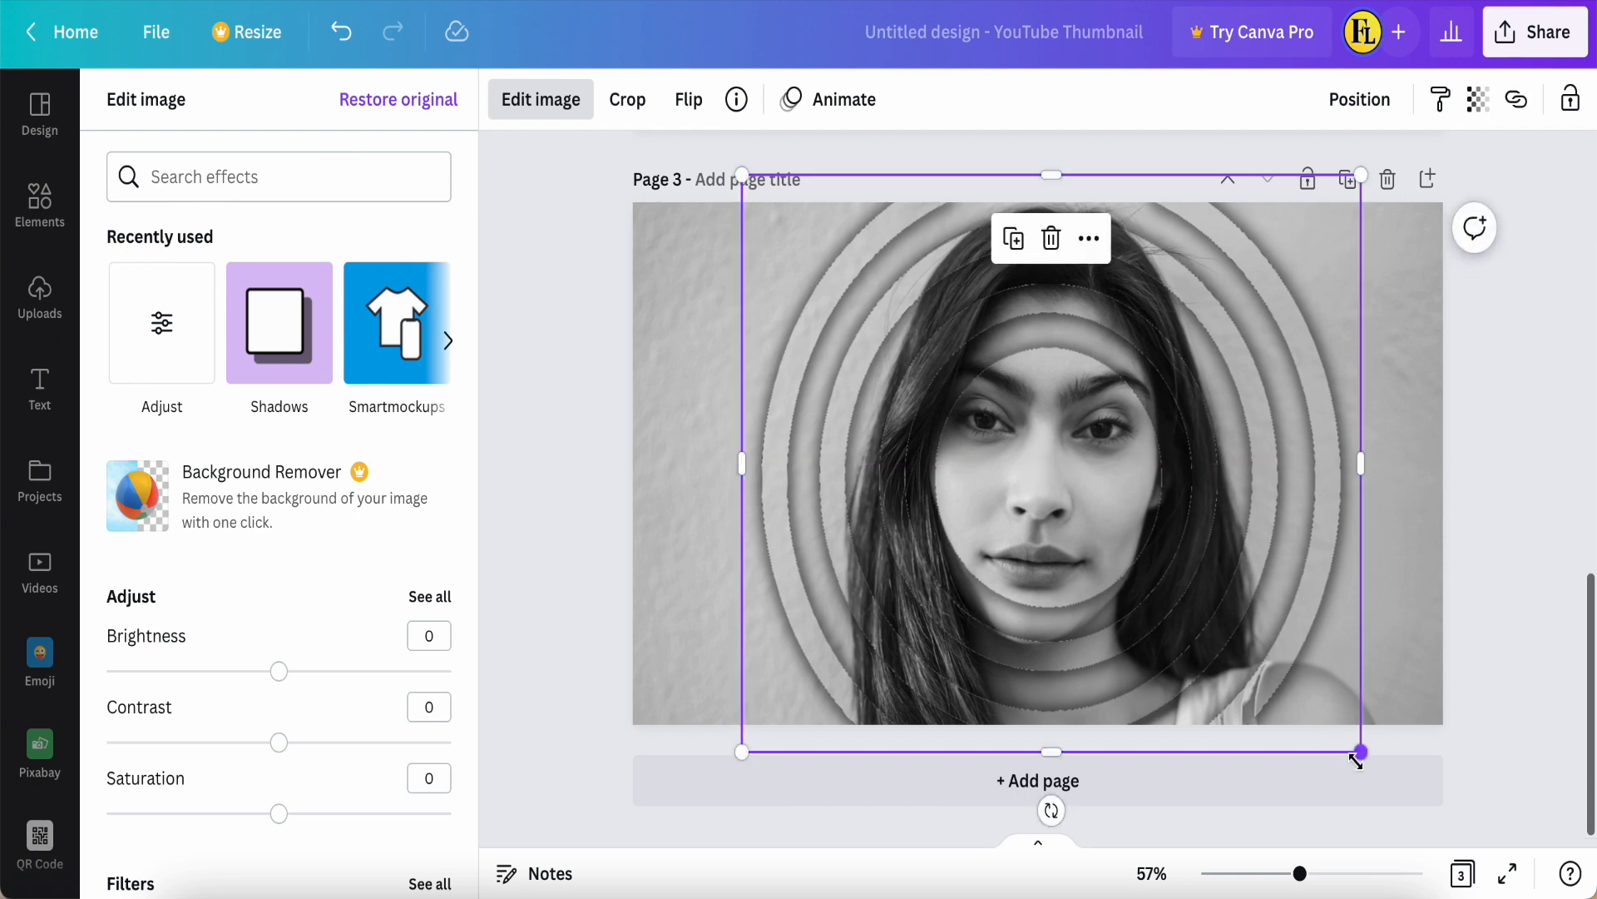
pyautogui.moveTo(1362, 752); pyautogui.dragTo(1355, 747)
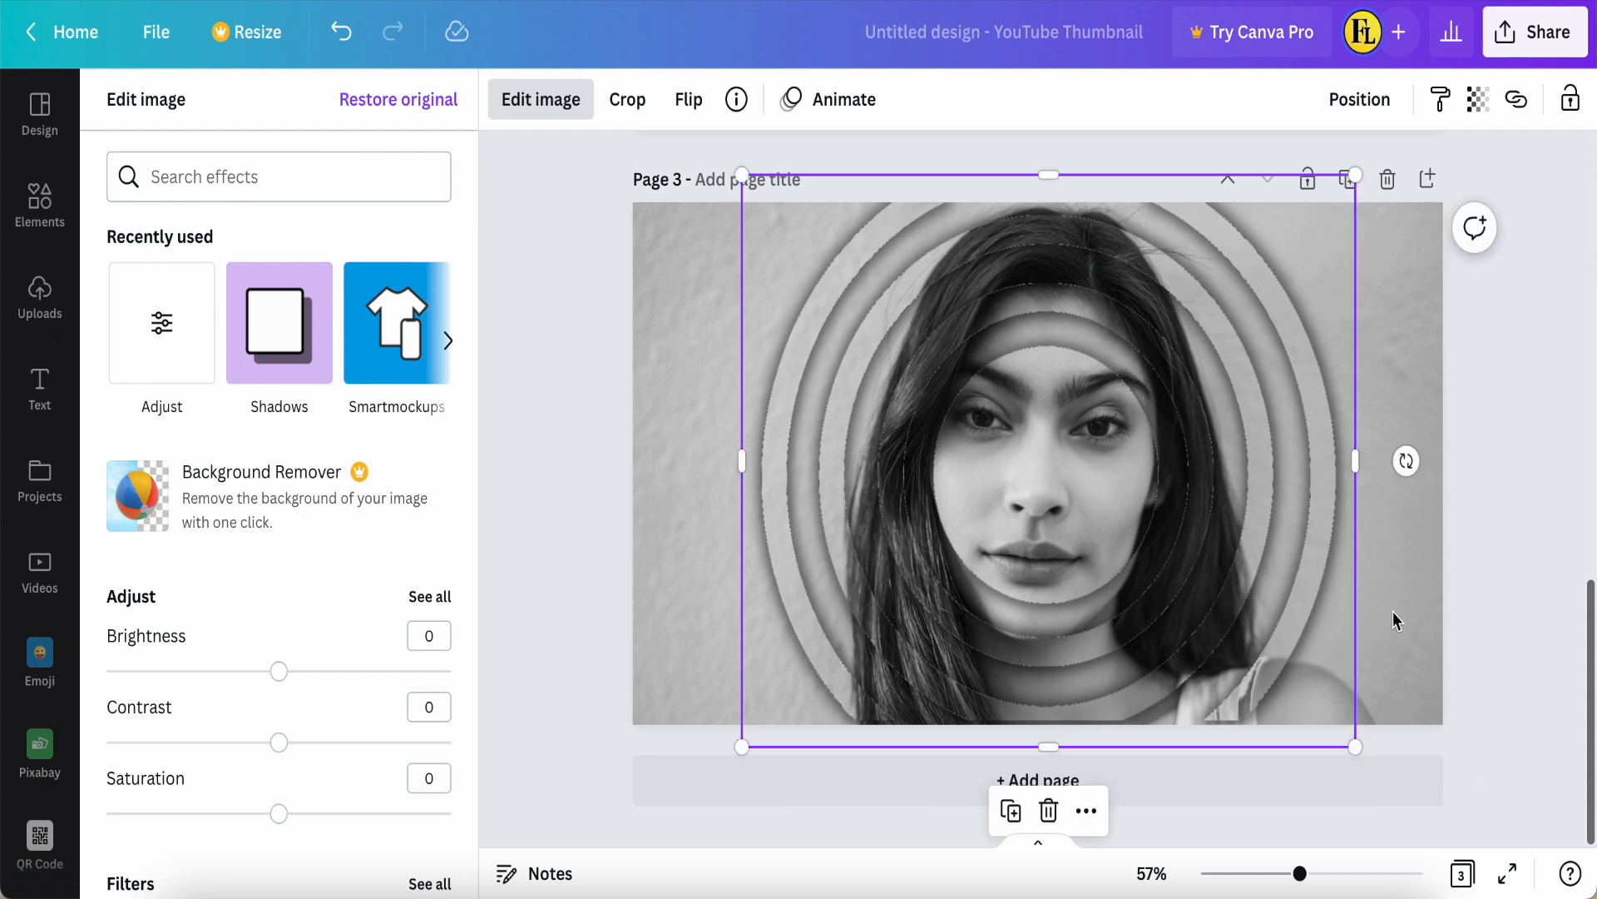
pyautogui.moveTo(1050, 541); pyautogui.dragTo(1039, 551)
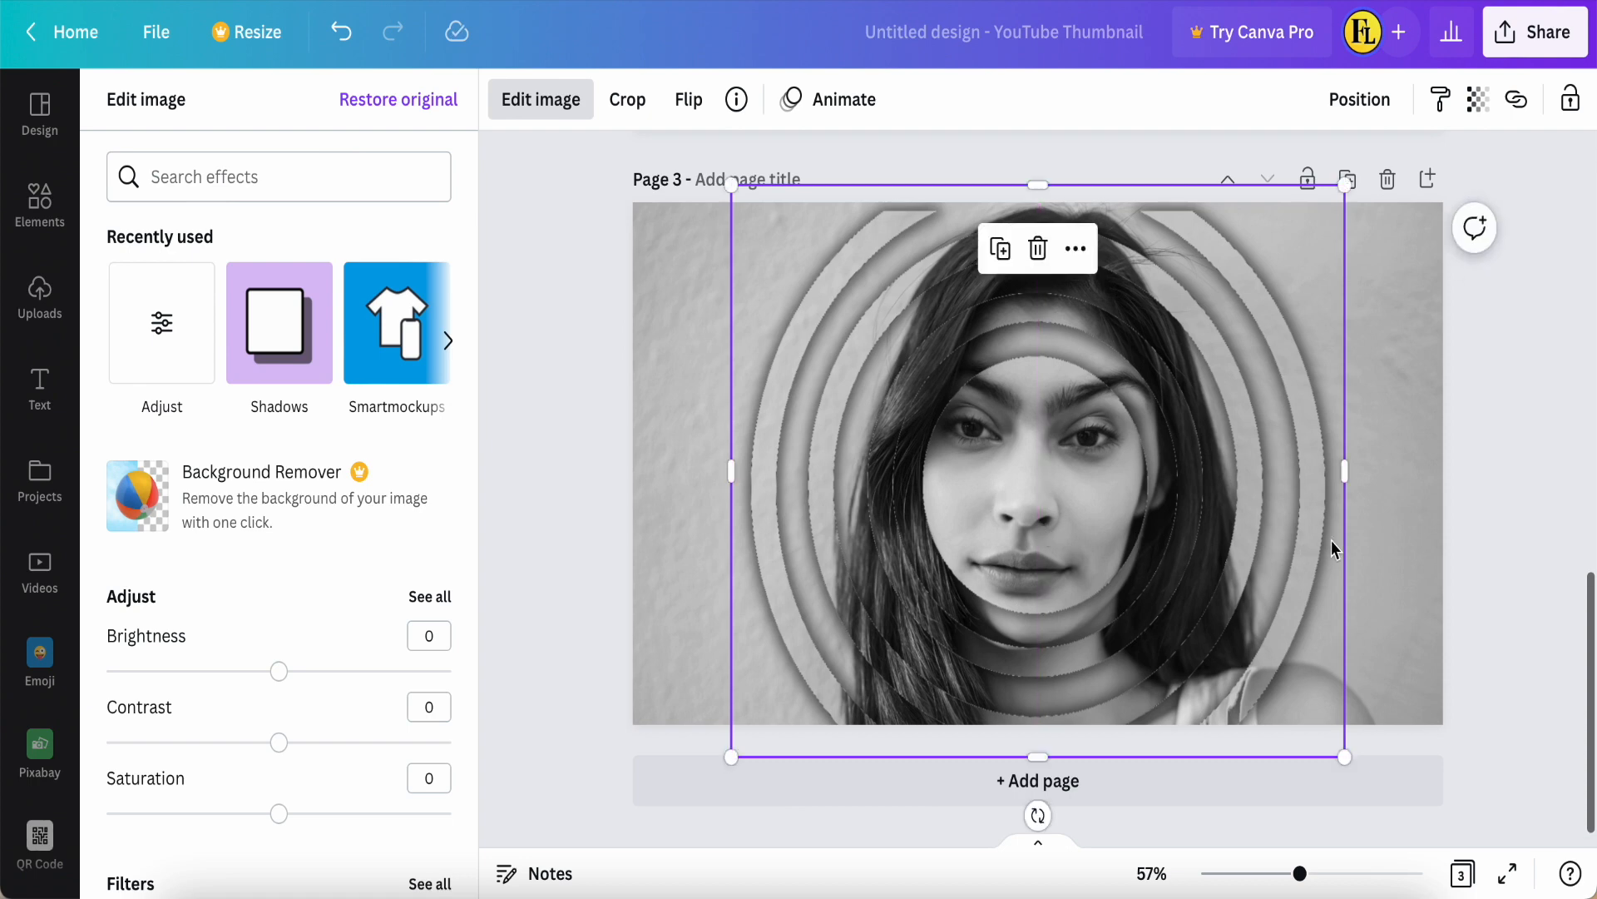
# Step: Enlarge the background portrait within its crop, centre the face horizontally behind the rings, and preview page 3 full screen
pyautogui.doubleClick(1408, 574)
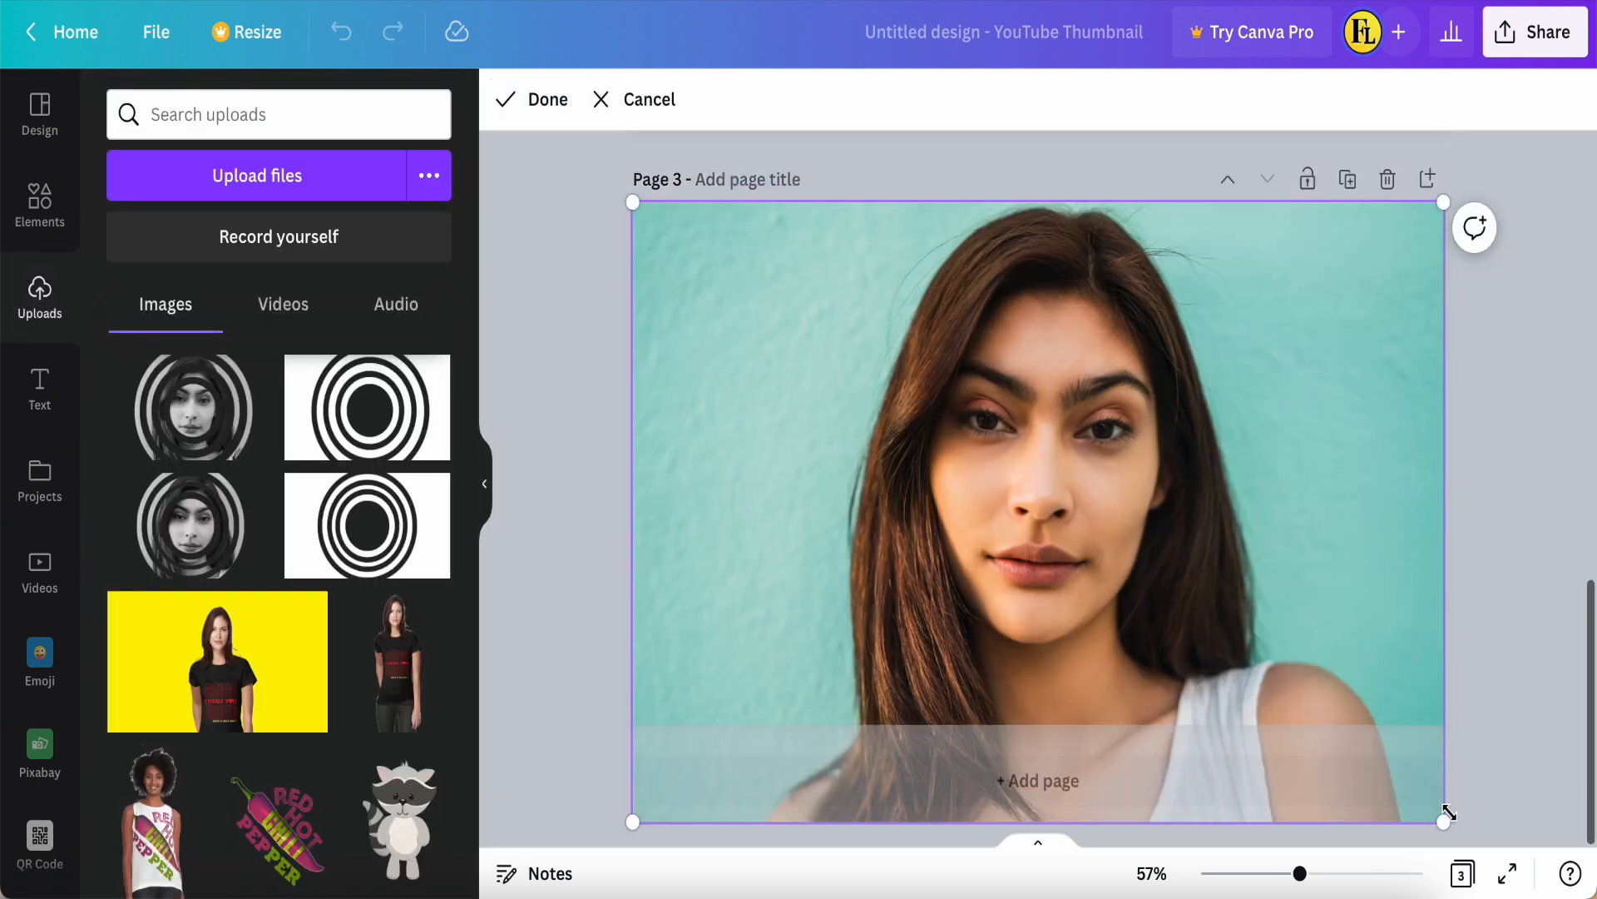
pyautogui.moveTo(1444, 202); pyautogui.dragTo(1560, 112)
pyautogui.moveTo(1078, 442); pyautogui.dragTo(1027, 441)
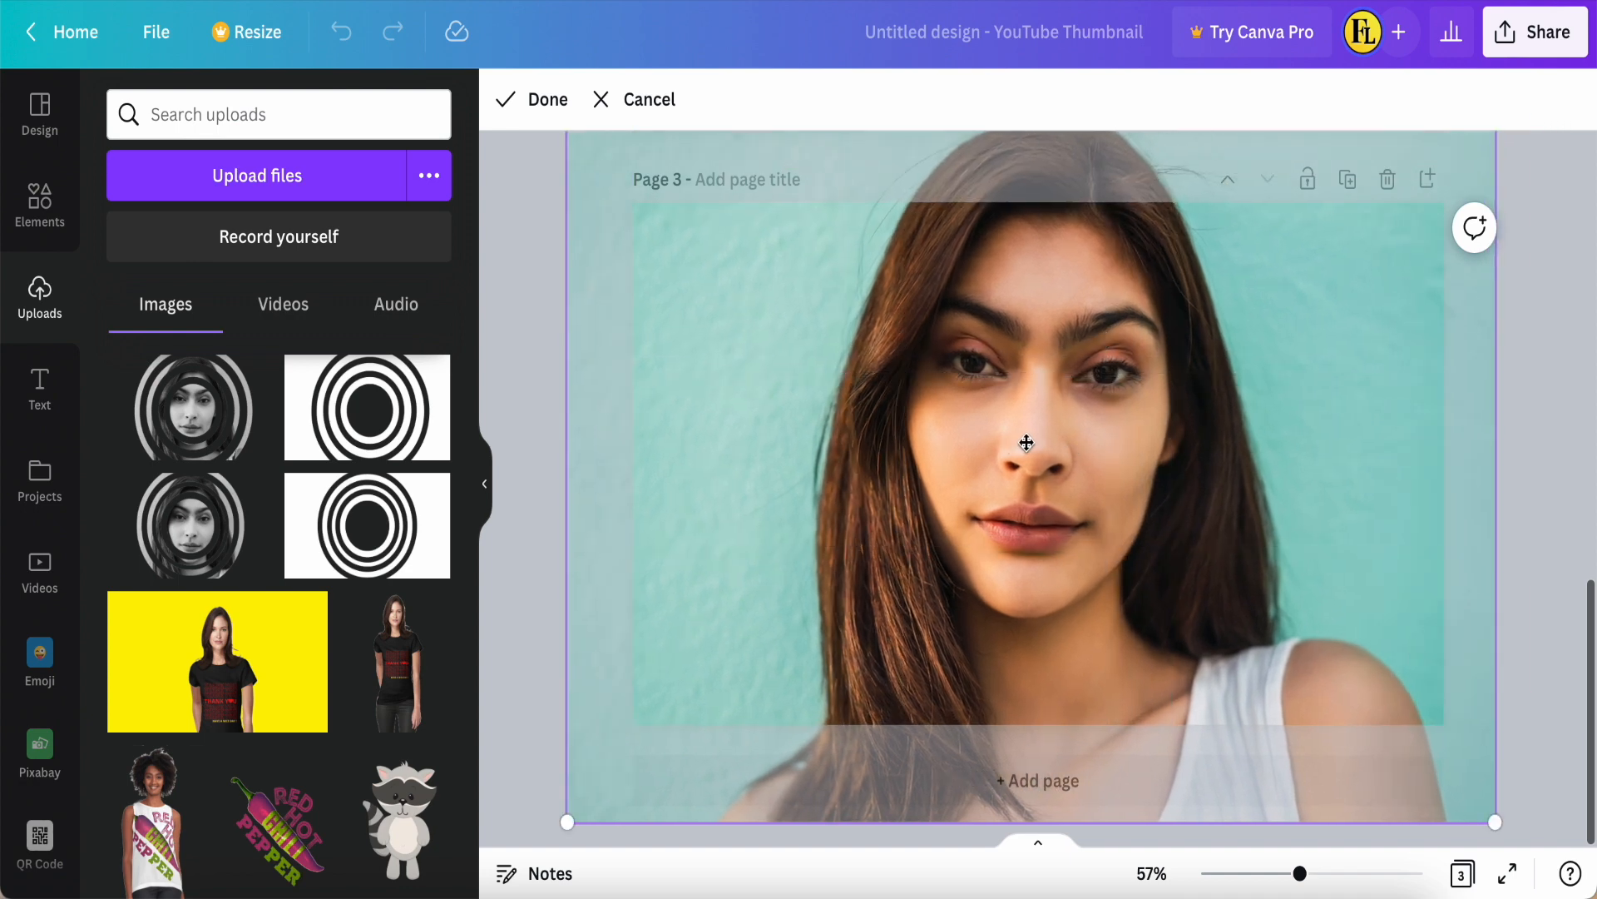
pyautogui.click(541, 100)
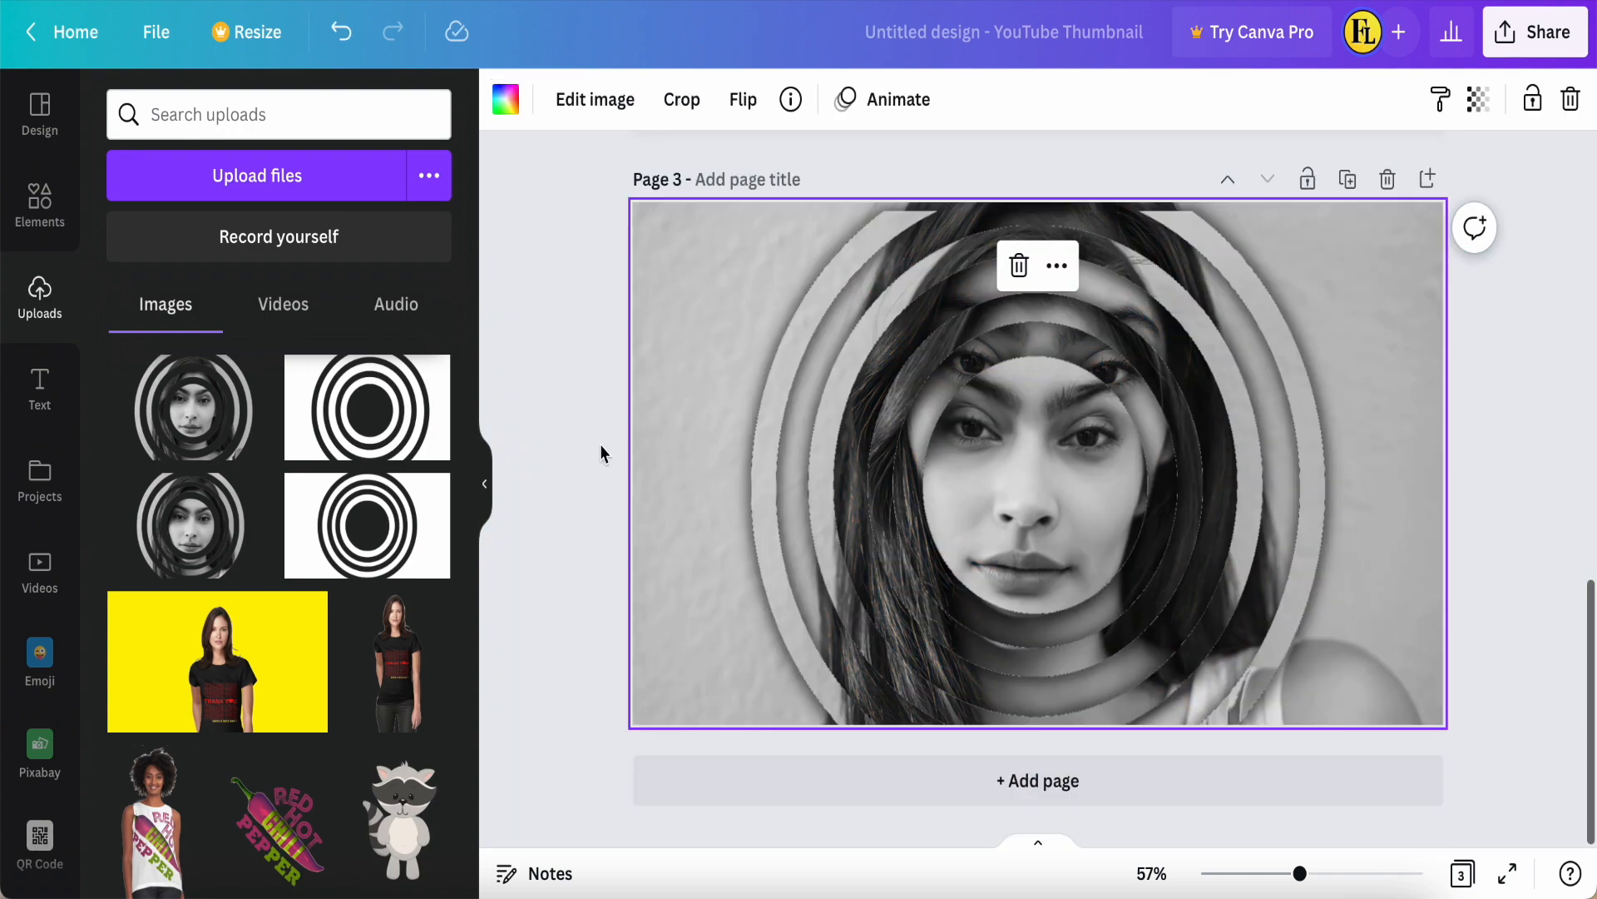
pyautogui.click(569, 481)
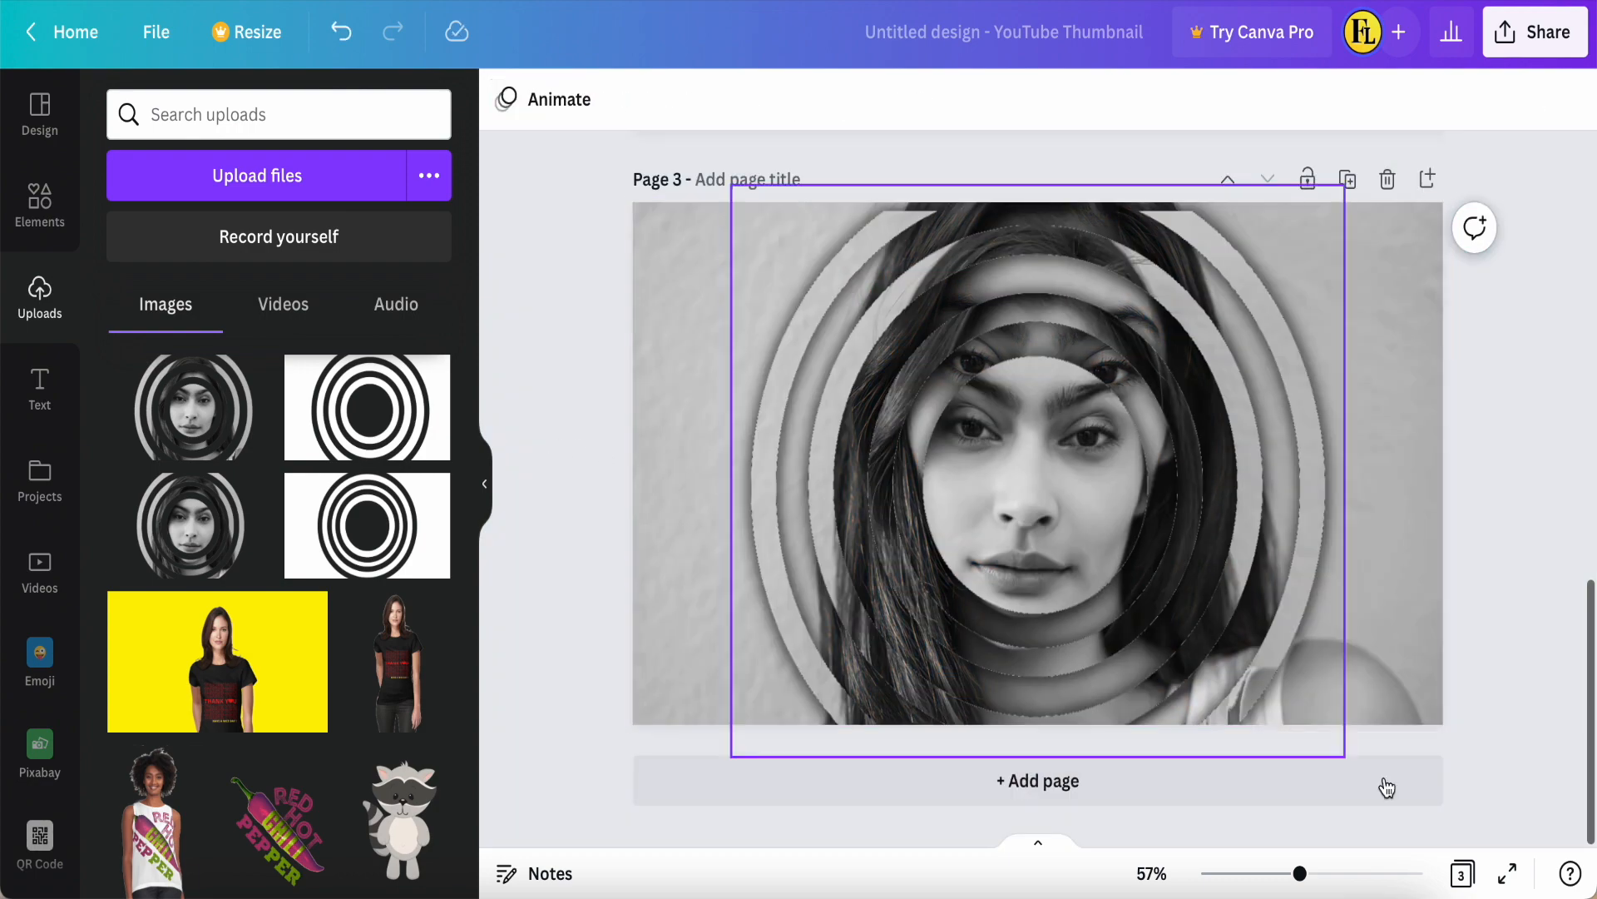
pyautogui.click(1508, 873)
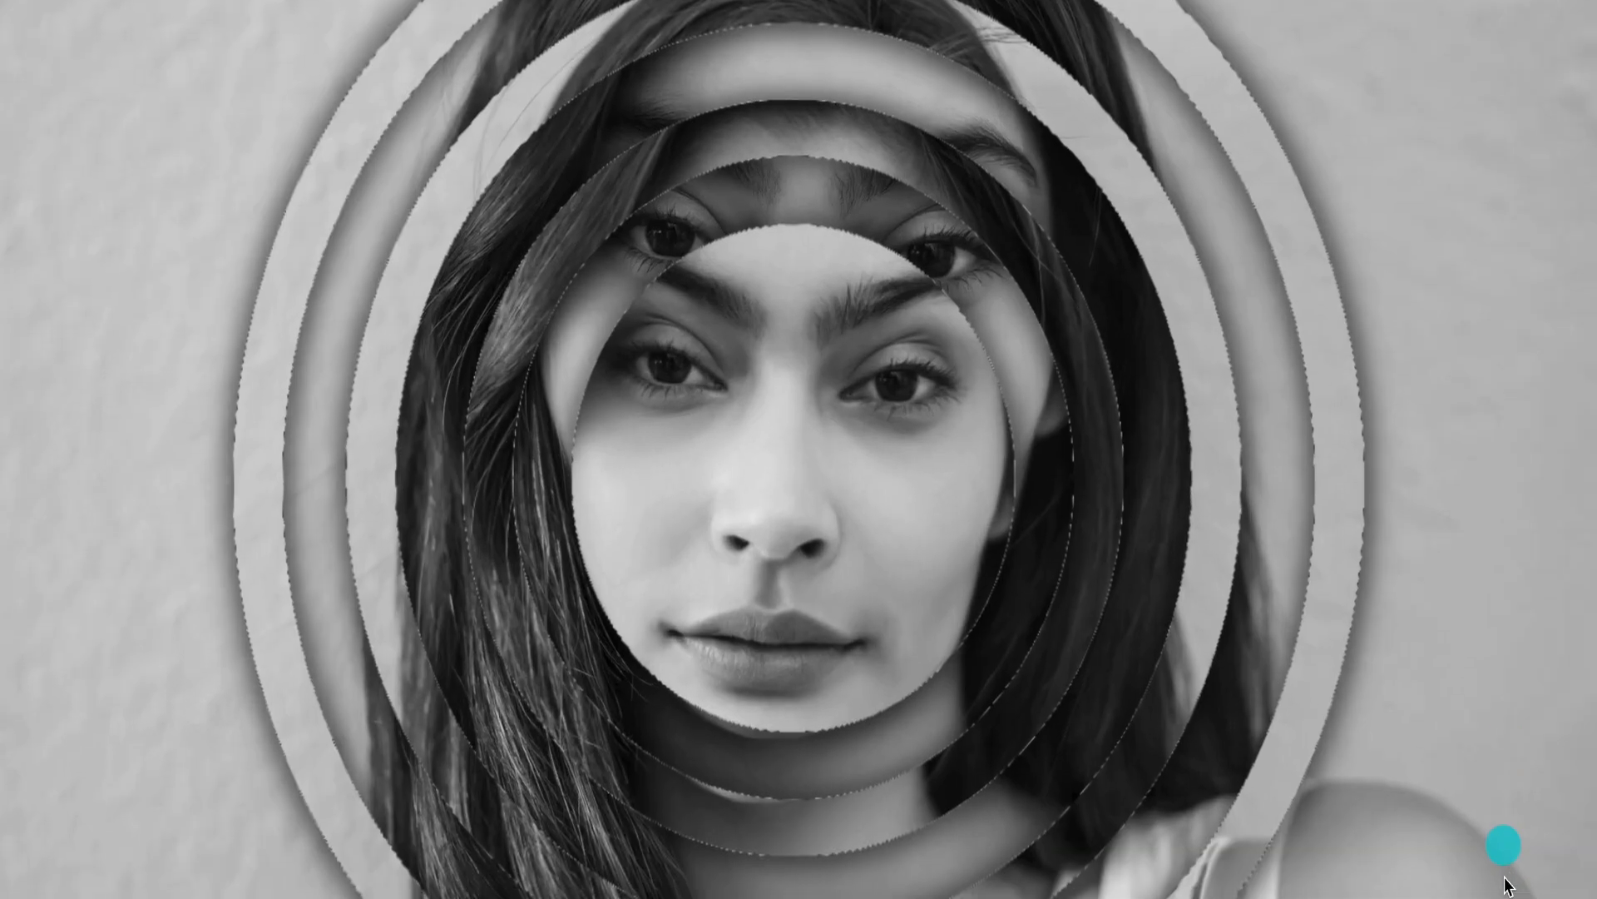